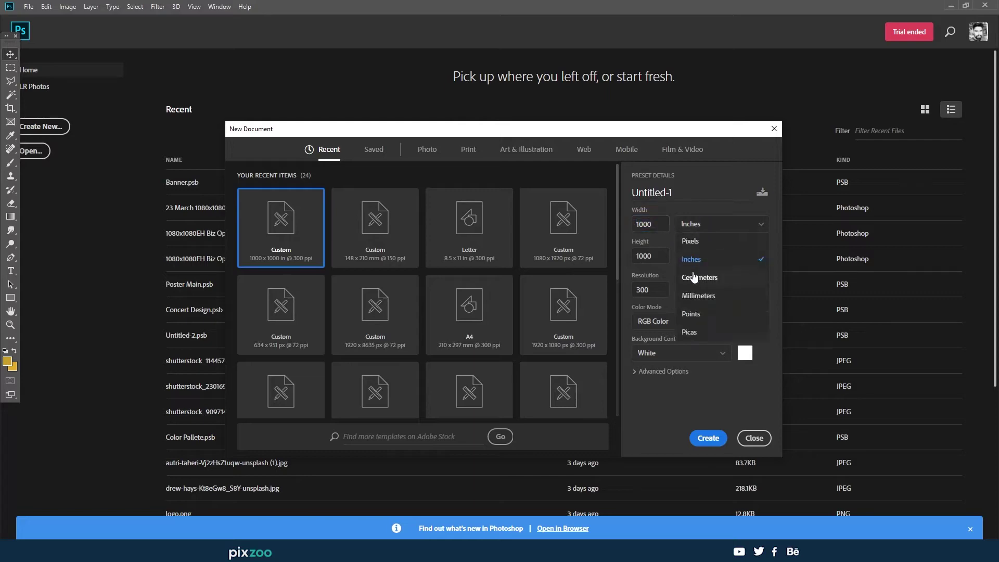
Create a new blank document set in pixels at 1920 × 1080
{"action": "left_click", "coordinate": [690, 241]}
{"action": "double_click", "coordinate": [650, 224]}
{"action": "type", "text": "192"}
{"action": "type", "text": "1080"}
{"action": "key", "text": "Tab"}
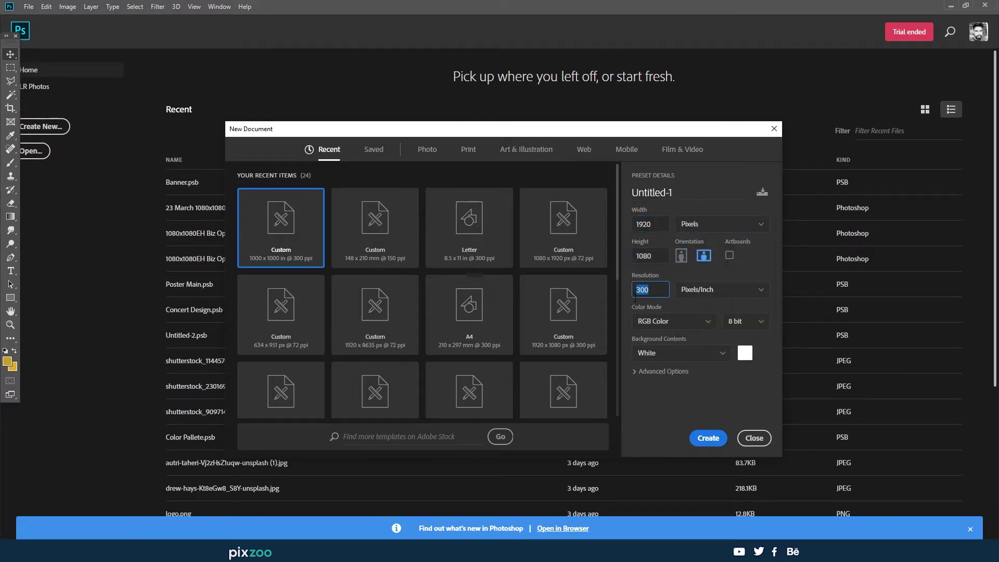
{"action": "key", "text": "Return"}
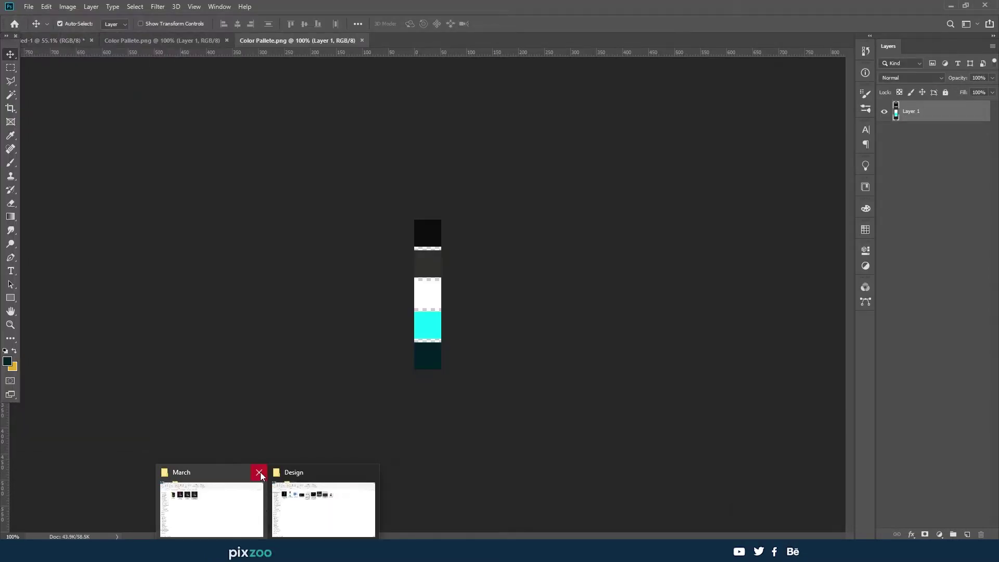
Place Color Pallete.png from the Sound Poster Design folder onto the canvas and unlock Background
{"action": "left_click", "coordinate": [259, 473]}
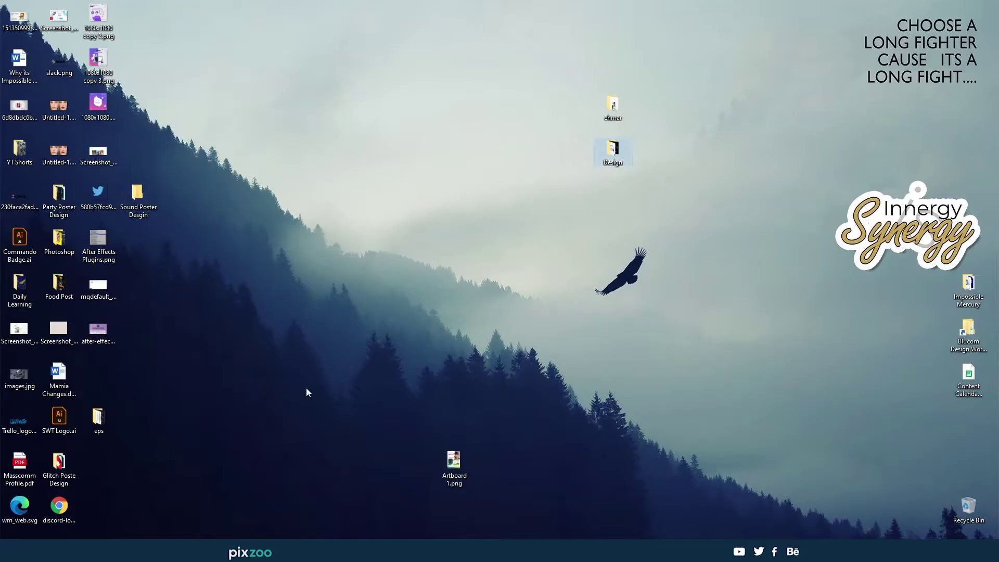
{"action": "double_click", "coordinate": [138, 198]}
{"action": "left_click_drag", "start_coordinate": [711, 136], "coordinate": [201, 35]}
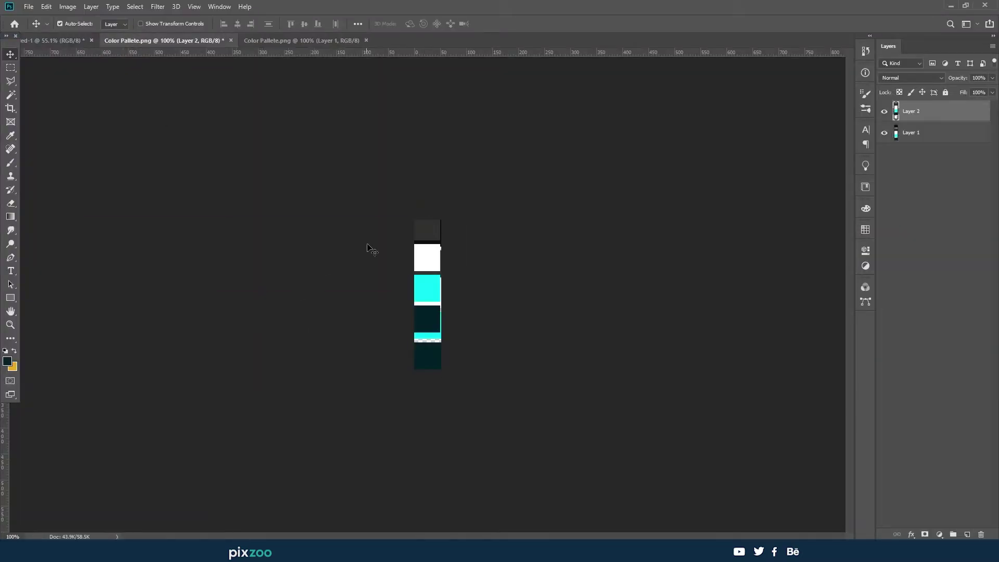
{"action": "left_click", "coordinate": [227, 40]}
{"action": "left_click", "coordinate": [226, 40]}
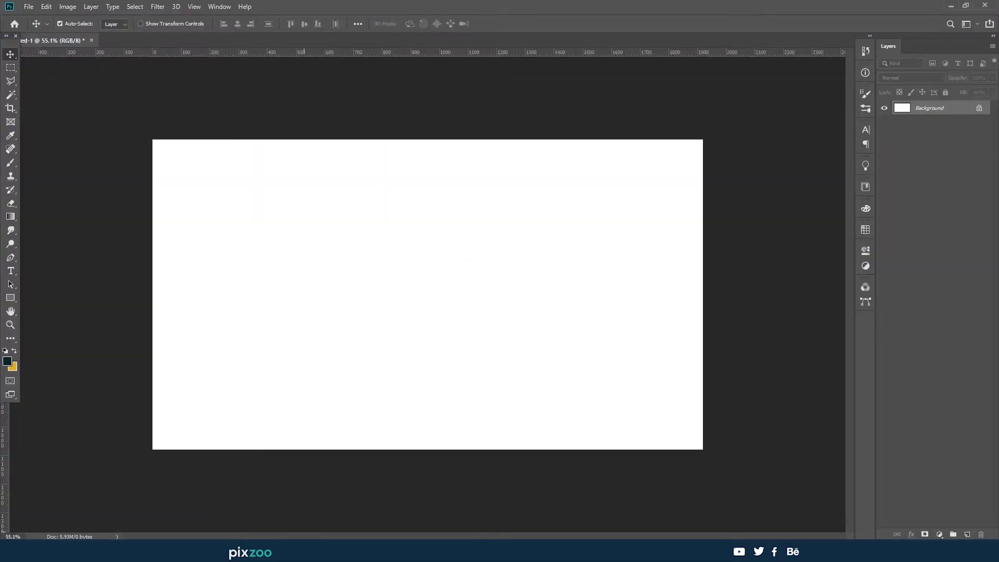
{"action": "left_click_drag", "start_coordinate": [240, 175], "coordinate": [429, 316]}
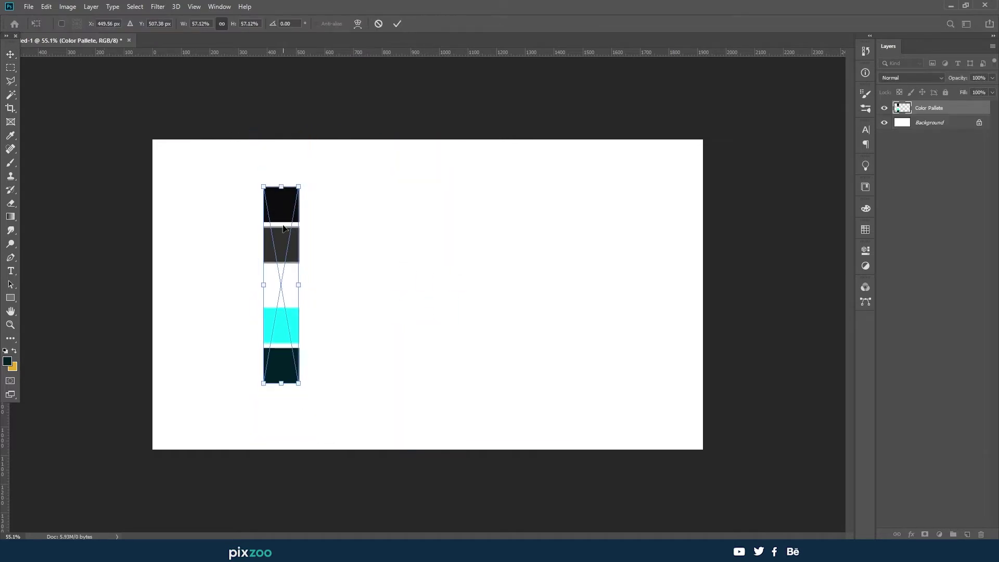
{"action": "left_click", "coordinate": [979, 123]}
Fill the background black, then add a new layer with a radial gradient glow
{"action": "key", "text": "alt+BackSpace"}
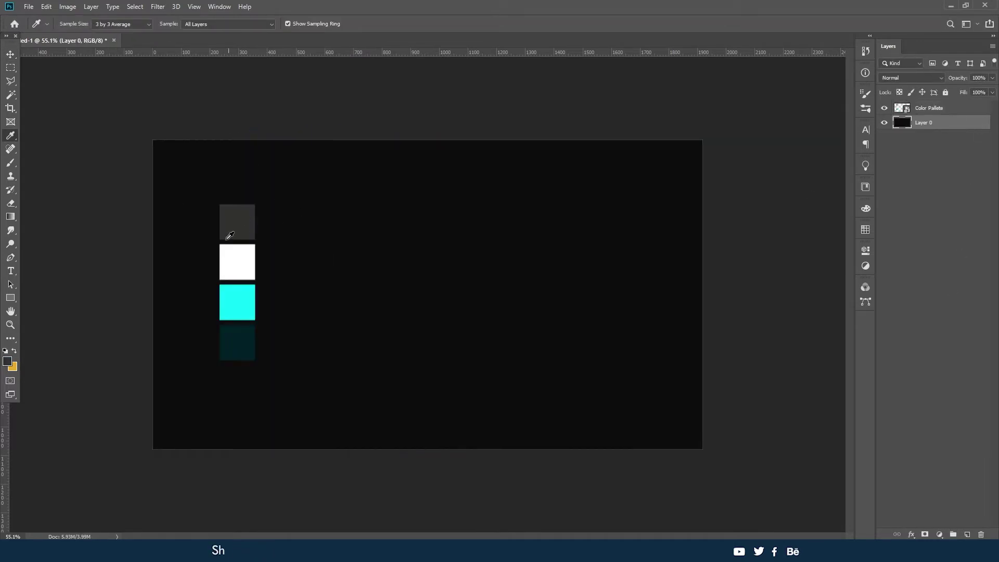
{"action": "left_click", "coordinate": [968, 534]}
{"action": "key", "text": "g"}
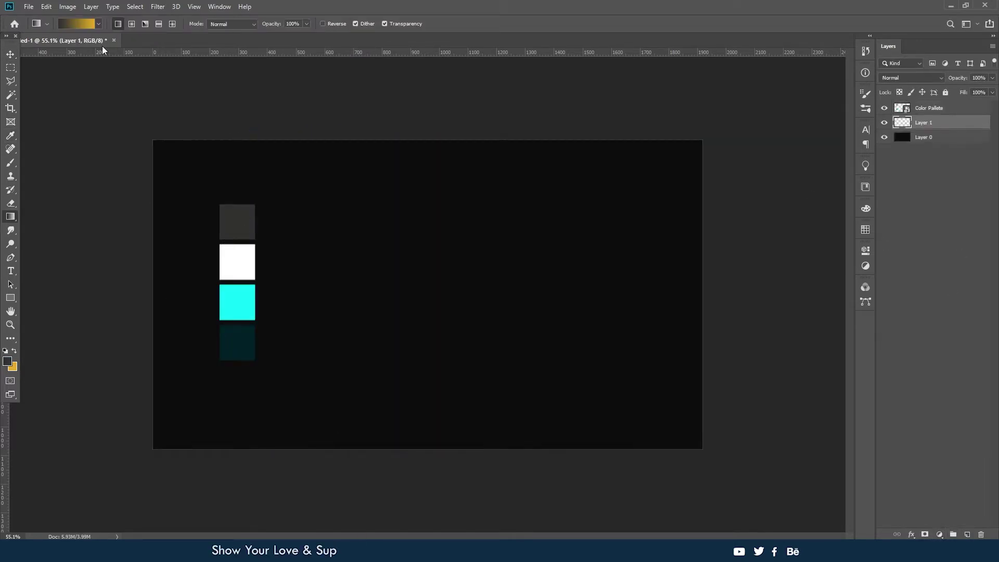
{"action": "left_click", "coordinate": [78, 23]}
{"action": "double_click", "coordinate": [36, 39]}
{"action": "left_click_drag", "start_coordinate": [413, 245], "coordinate": [595, 312]}
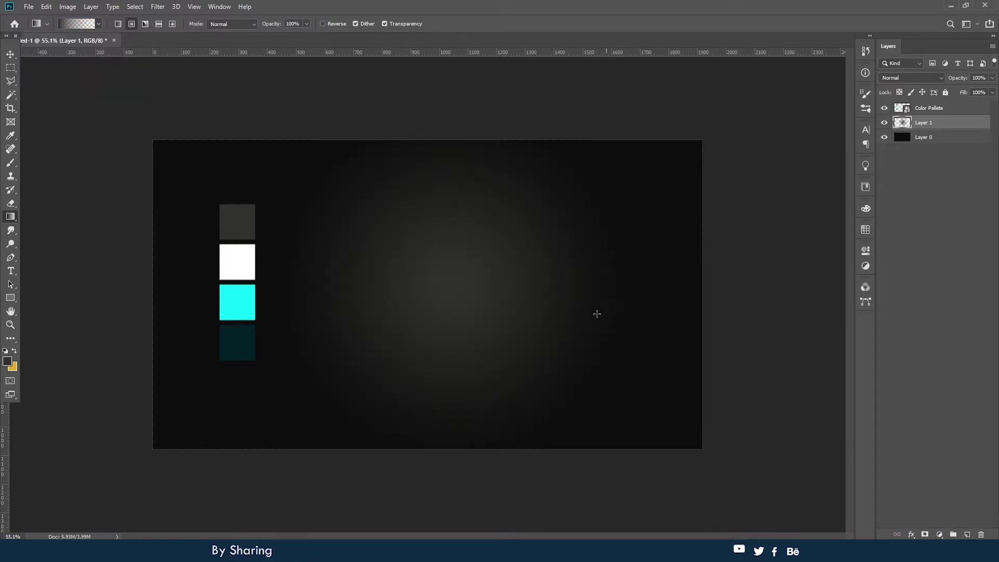
{"action": "key", "text": "ctrl+z"}
{"action": "left_click_drag", "start_coordinate": [473, 359], "coordinate": [717, 112]}
Redraw the glow lower on the canvas and shift it toward the lower right
{"action": "scroll", "coordinate": [433, 395], "scroll_direction": "down", "scroll_amount": 1}
{"action": "key", "text": "ctrl+z"}
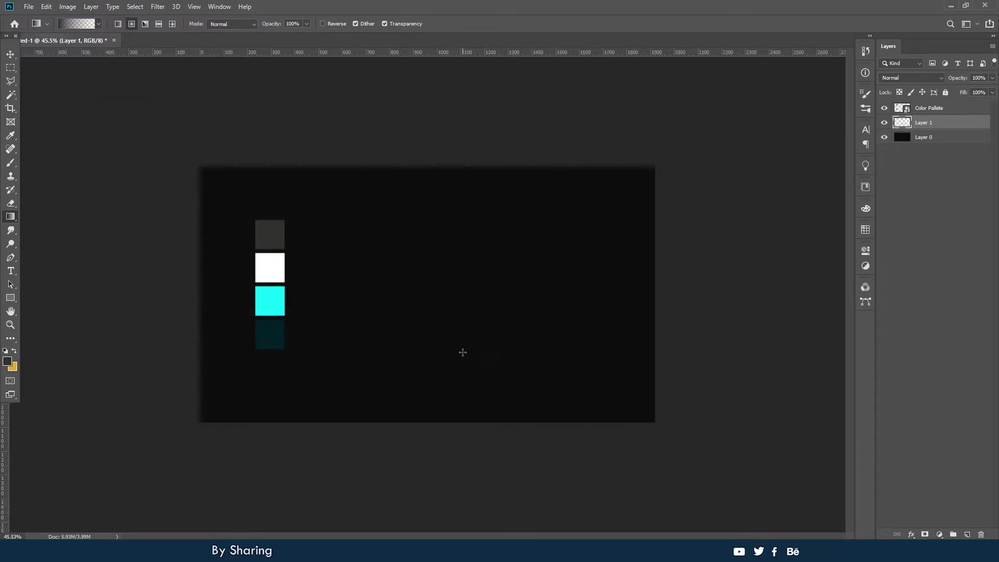
{"action": "left_click_drag", "start_coordinate": [462, 352], "coordinate": [463, 503]}
{"action": "scroll", "coordinate": [455, 397], "scroll_direction": "down", "scroll_amount": 1}
{"action": "key", "text": "v"}
{"action": "key", "text": "ctrl+t"}
{"action": "key", "text": "Return"}
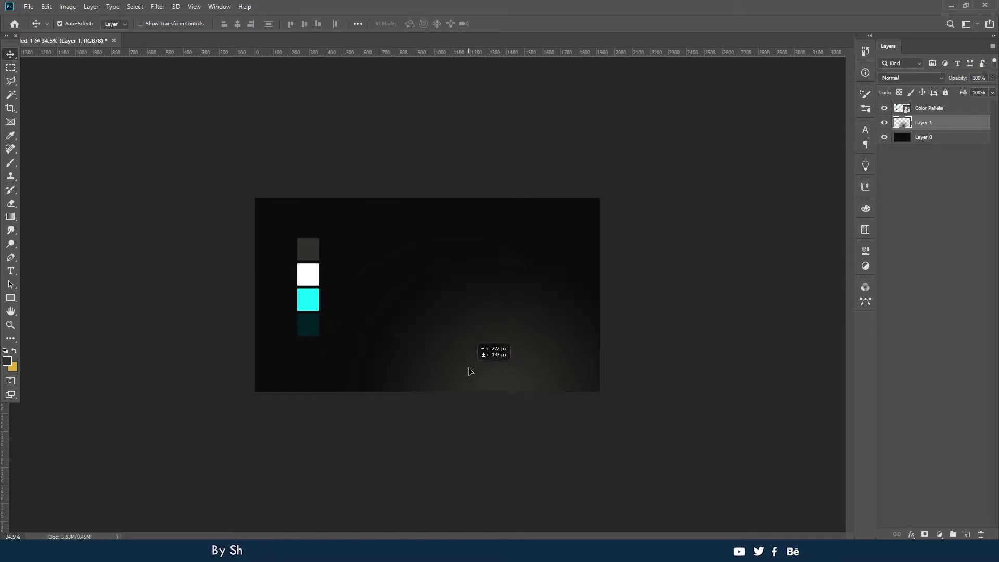
{"action": "left_click_drag", "start_coordinate": [378, 402], "coordinate": [488, 351]}
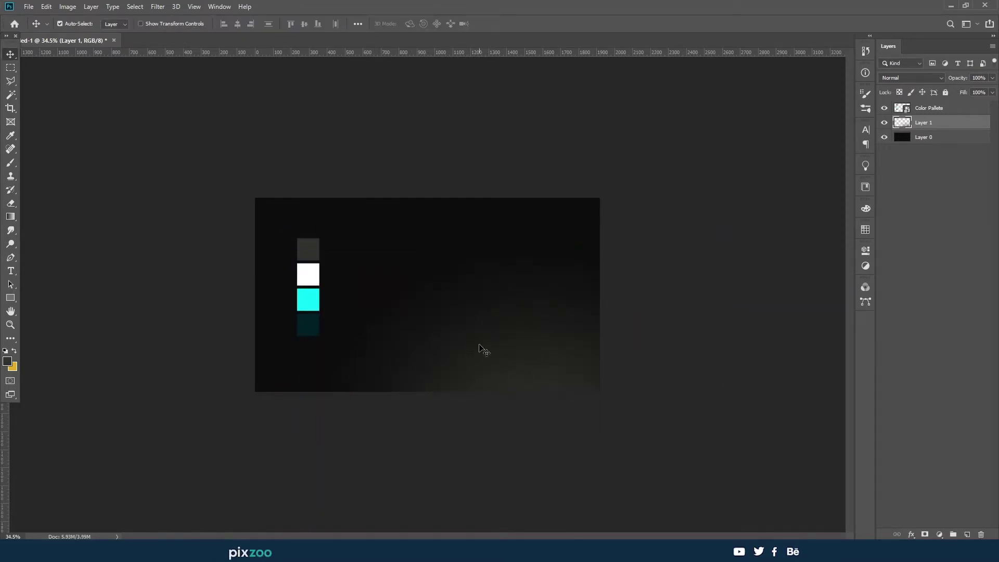
{"action": "scroll", "coordinate": [432, 302], "scroll_direction": "up", "scroll_amount": 2}
Drag the headphones photo onto the poster canvas and place it
{"action": "key", "text": "alt+Tab"}
{"action": "left_click_drag", "start_coordinate": [262, 167], "coordinate": [501, 244]}
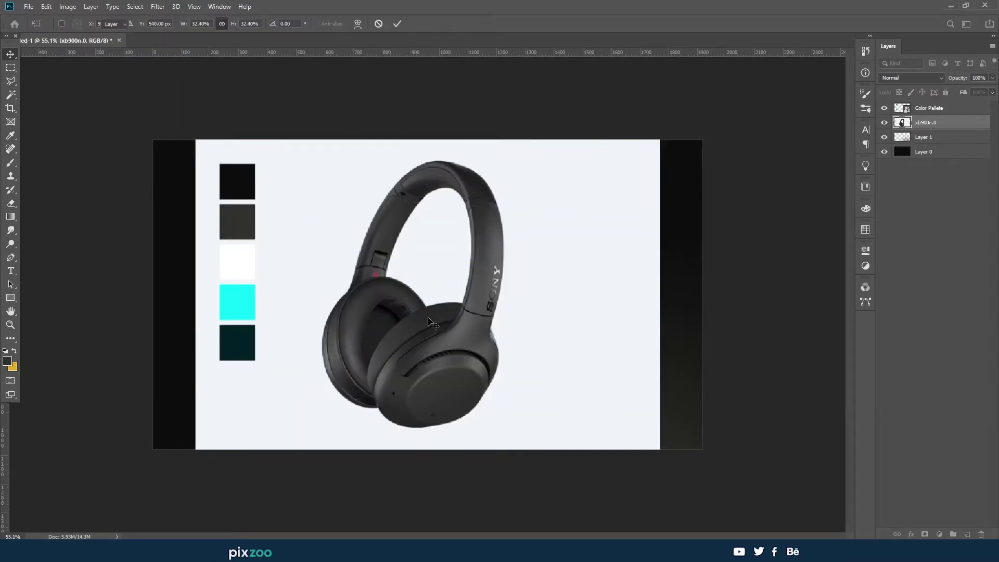
{"action": "key", "text": "Return"}
{"action": "scroll", "coordinate": [456, 287], "scroll_direction": "up", "scroll_amount": 3}
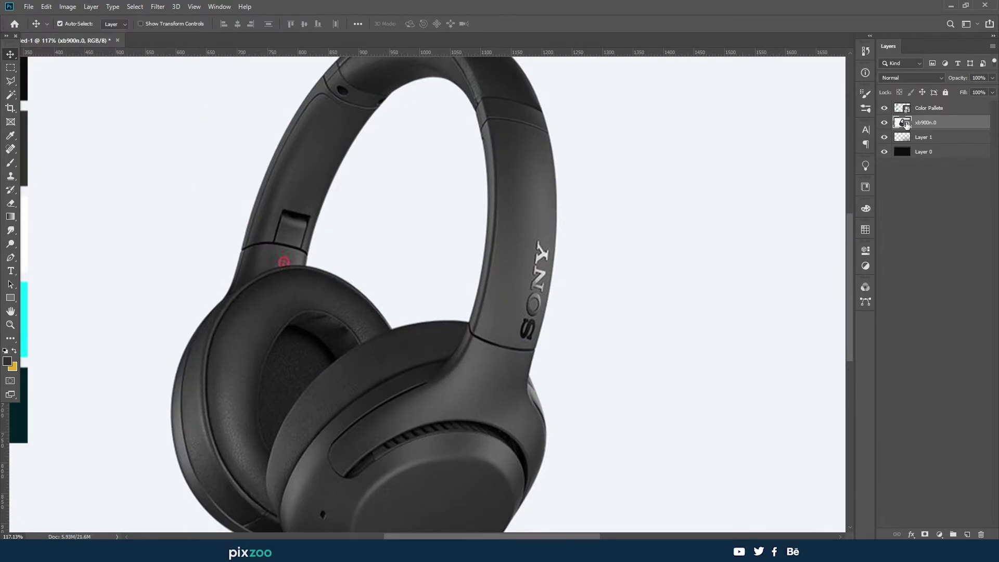
Open the headphones smart object and spot-heal the SONY logo off the headband
{"action": "double_click", "coordinate": [904, 123]}
{"action": "key", "text": "j"}
{"action": "scroll", "coordinate": [432, 286], "scroll_direction": "up", "scroll_amount": 2}
{"action": "scroll", "coordinate": [536, 234], "scroll_direction": "up", "scroll_amount": 2}
{"action": "mouse_move", "coordinate": [541, 229]}
{"action": "left_mouse_down"}
{"action": "mouse_move", "coordinate": [529, 348]}
{"action": "mouse_move", "coordinate": [547, 280]}
{"action": "left_mouse_up"}
{"action": "key", "text": "ctrl+0"}
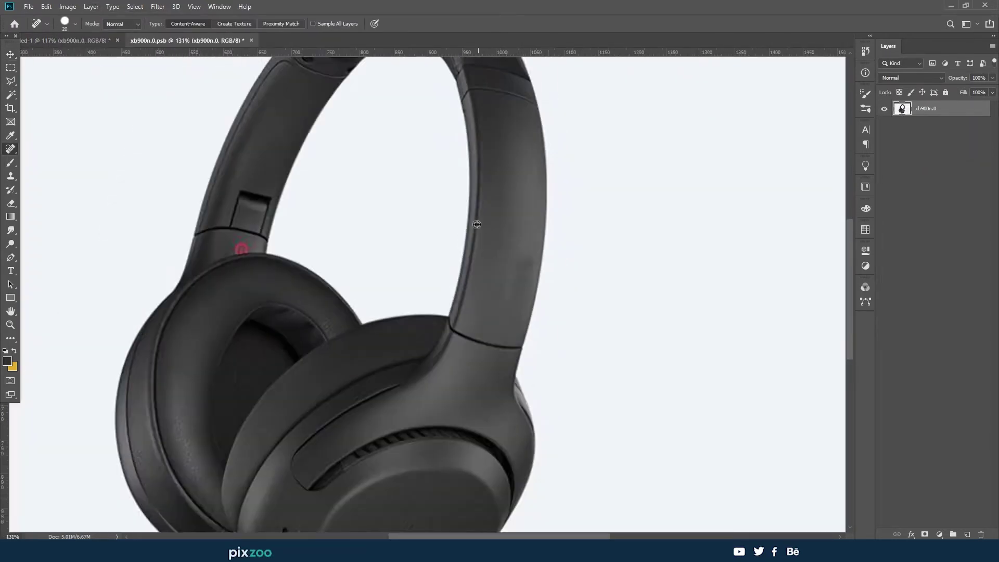
{"action": "key", "text": "w"}
{"action": "left_click", "coordinate": [197, 233]}
{"action": "key", "text": "ctrl+d"}
{"action": "key", "text": "shift+w"}
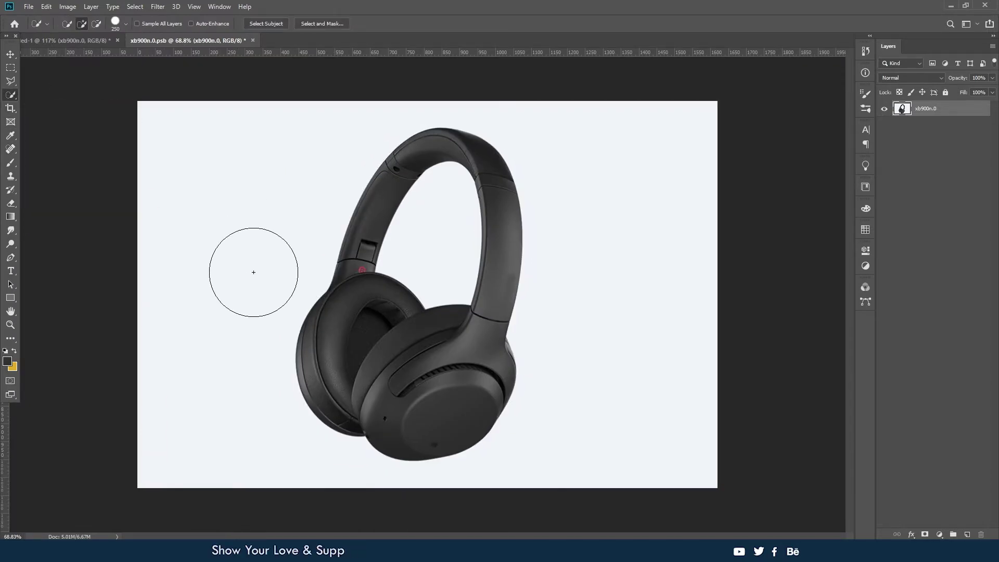
{"action": "key", "text": "bracketleft"}
{"action": "key", "text": "bracketleft"}
{"action": "key", "text": "bracketleft"}
{"action": "mouse_move", "coordinate": [241, 261]}
{"action": "left_mouse_down"}
{"action": "mouse_move", "coordinate": [221, 230]}
{"action": "mouse_move", "coordinate": [683, 192]}
{"action": "left_mouse_up"}
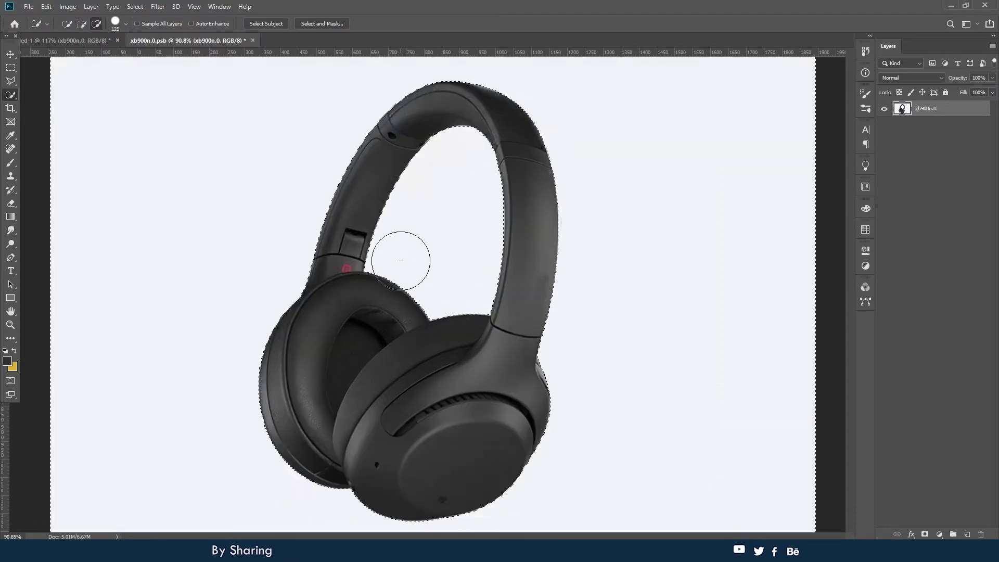
{"action": "key", "text": "bracketleft"}
{"action": "key", "text": "bracketleft"}
{"action": "key", "text": "alt+s"}
{"action": "key", "text": "m"}
{"action": "key", "text": "c"}
{"action": "key", "text": "Return"}
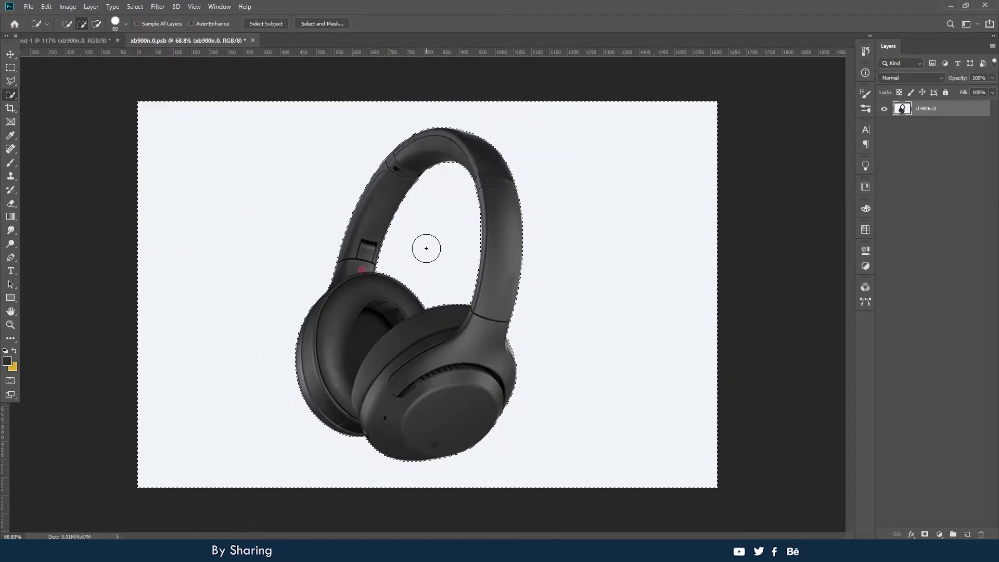
{"action": "key", "text": "alt+s"}
{"action": "key", "text": "m"}
{"action": "key", "text": "c"}
{"action": "key", "text": "Return"}
{"action": "key", "text": "alt+s"}
{"action": "key", "text": "m"}
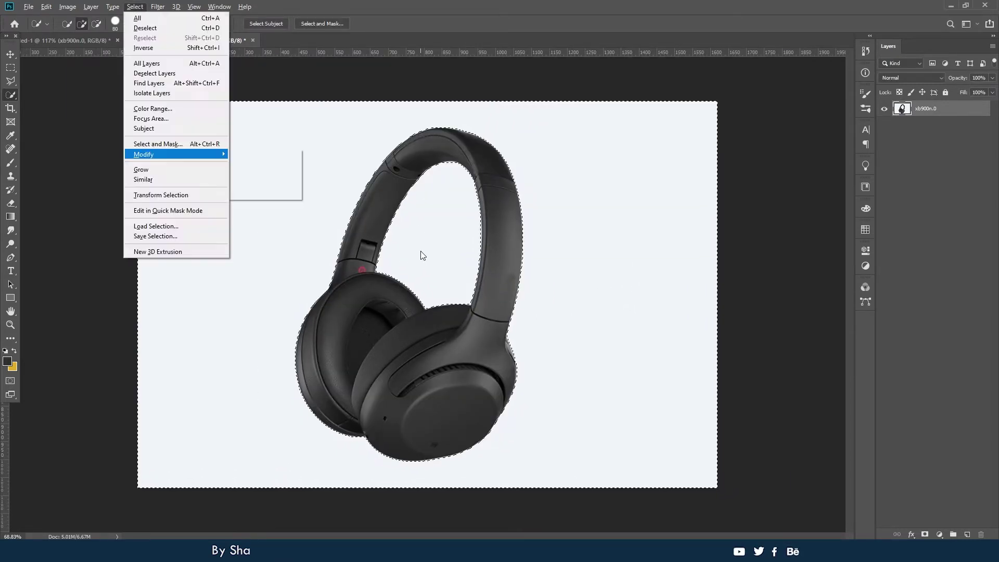
{"action": "key", "text": "c"}
{"action": "key", "text": "Return"}
{"action": "key", "text": "v"}
{"action": "key", "text": "v"}
{"action": "key", "text": "ctrl+j"}
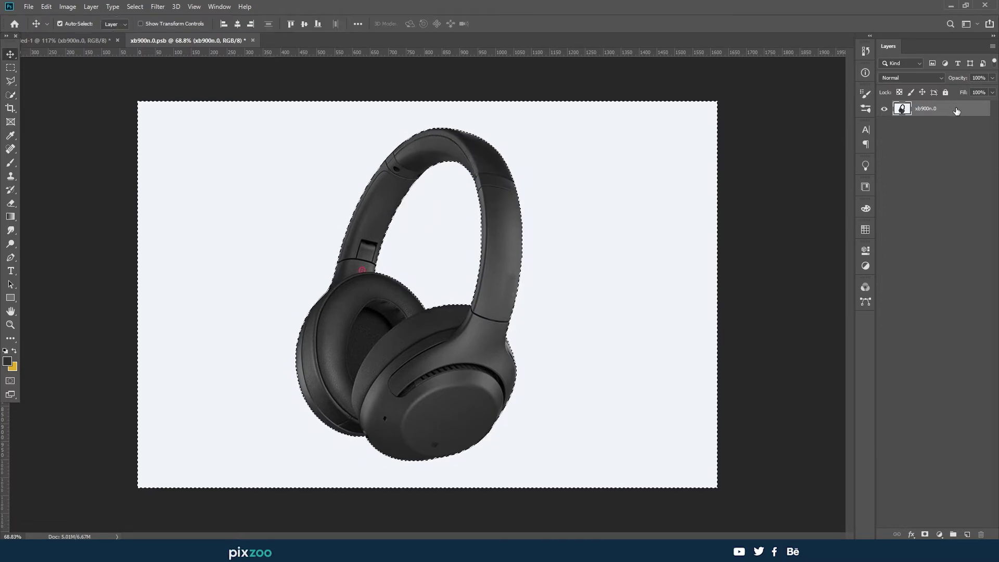
{"action": "key", "text": "ctrl+z"}
{"action": "key", "text": "ctrl+shift+z"}
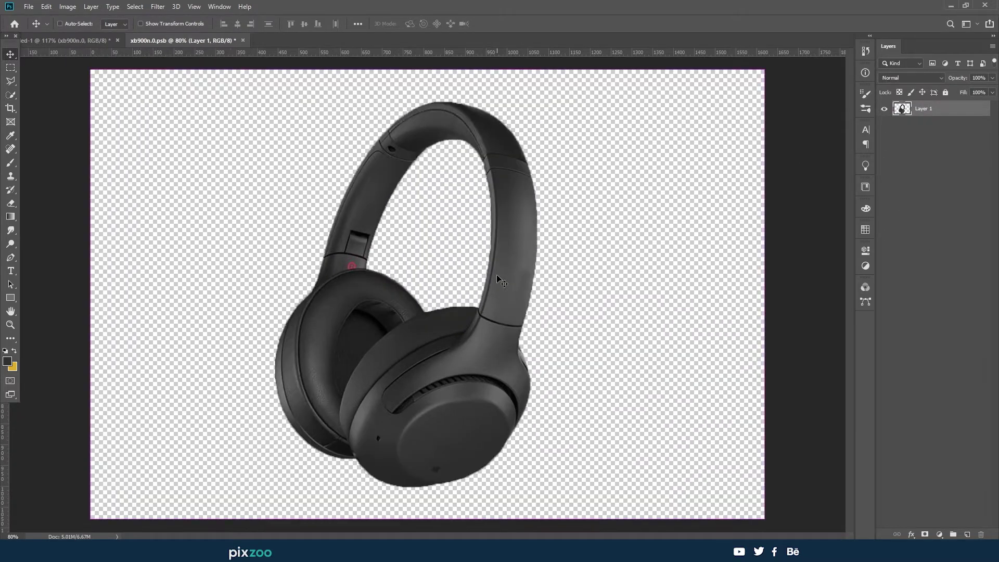
{"action": "key", "text": "p"}
{"action": "key", "text": "p"}
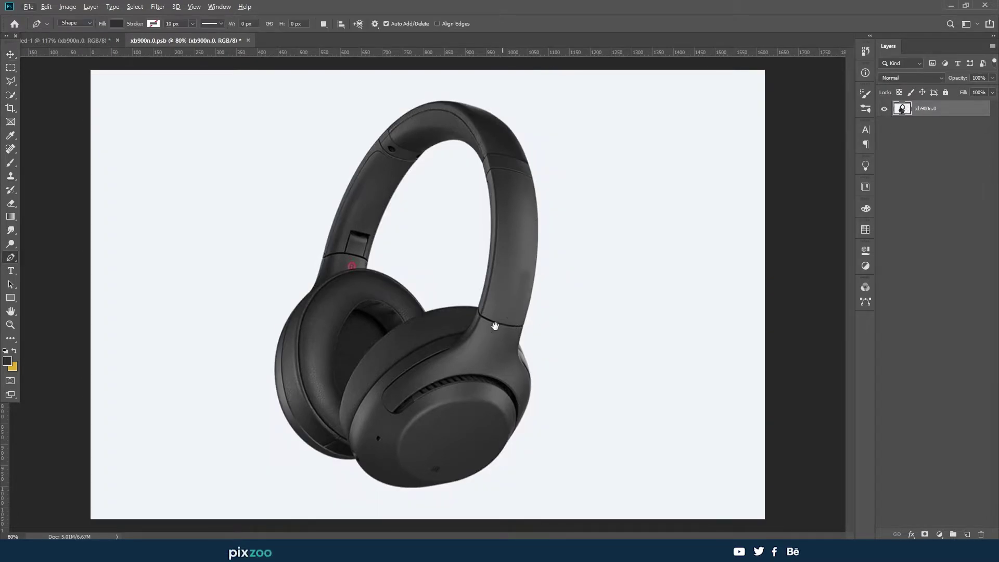
Place the first pen anchors along the headband's outer edge
{"action": "scroll", "coordinate": [522, 336], "scroll_direction": "up", "scroll_amount": 2}
{"action": "left_click", "coordinate": [523, 337]}
{"action": "scroll", "coordinate": [520, 312], "scroll_direction": "up", "scroll_amount": 3}
{"action": "left_click_drag", "start_coordinate": [511, 272], "coordinate": [494, 210]}
{"action": "scroll", "coordinate": [495, 210], "scroll_direction": "up", "scroll_amount": 2}
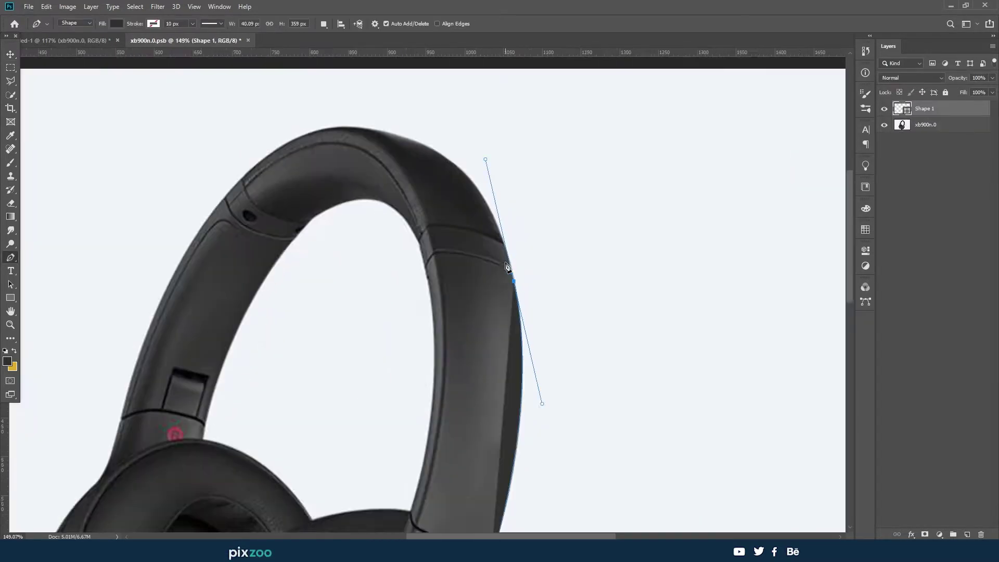
{"action": "left_click", "coordinate": [520, 280], "text": "alt"}
{"action": "scroll", "coordinate": [520, 280], "scroll_direction": "down", "scroll_amount": 1}
Add a text note beside the headphones explaining why the pen beats the lasso
{"action": "left_click", "coordinate": [171, 218]}
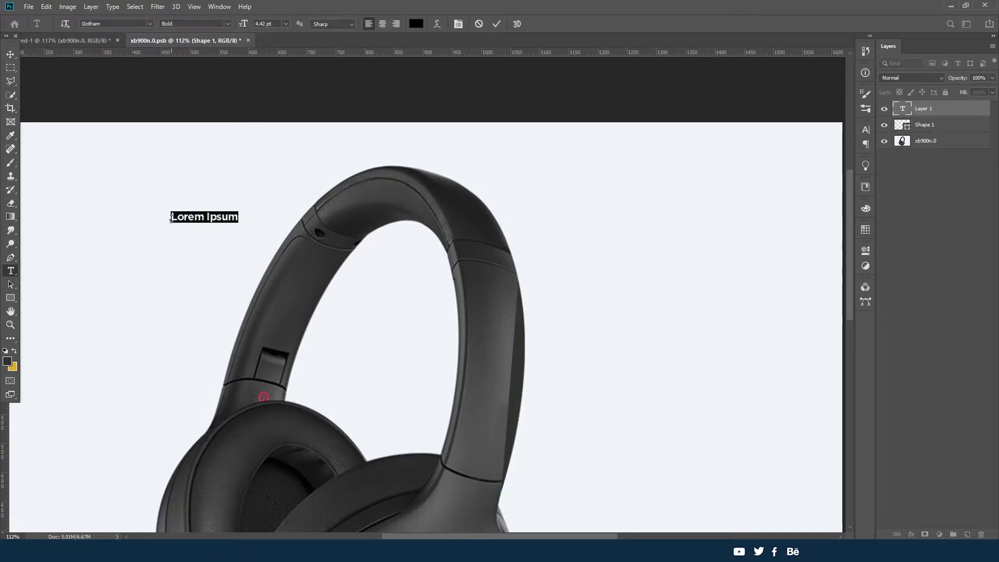
{"action": "type", "text": "I Am no"}
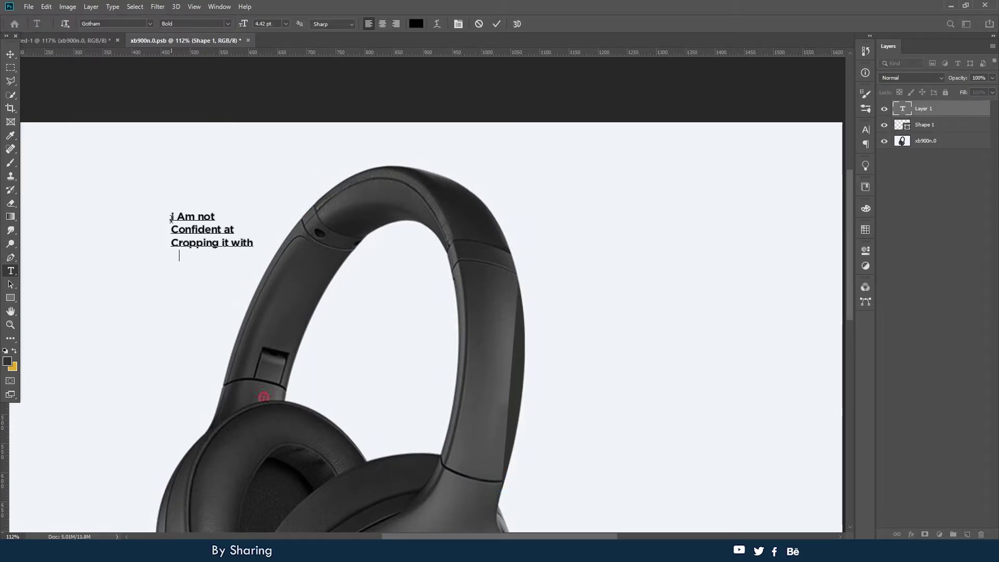
{"action": "type", "text": " thats why"}
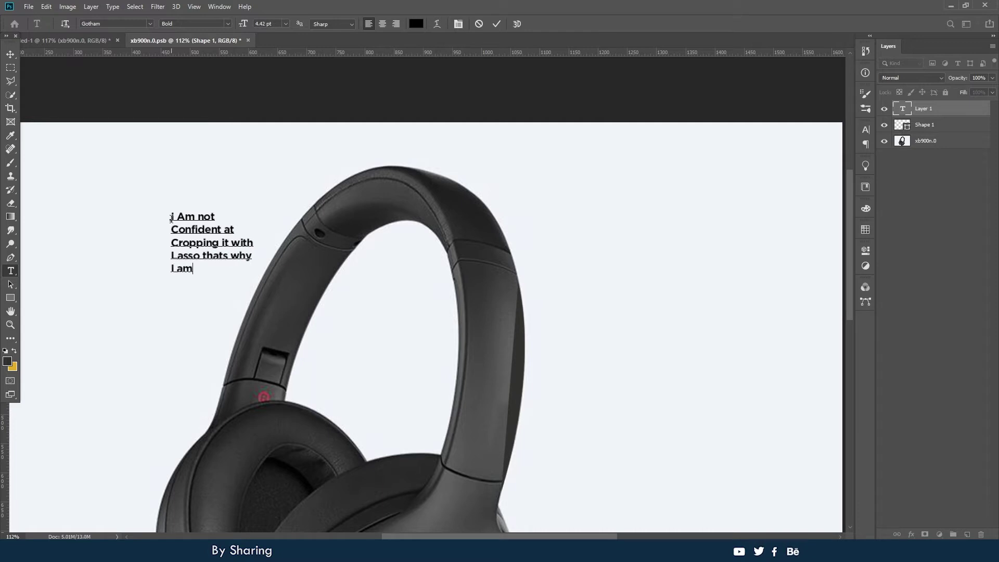
{"action": "type", "text": "using pen"}
{"action": "key", "text": "ctrl+Return"}
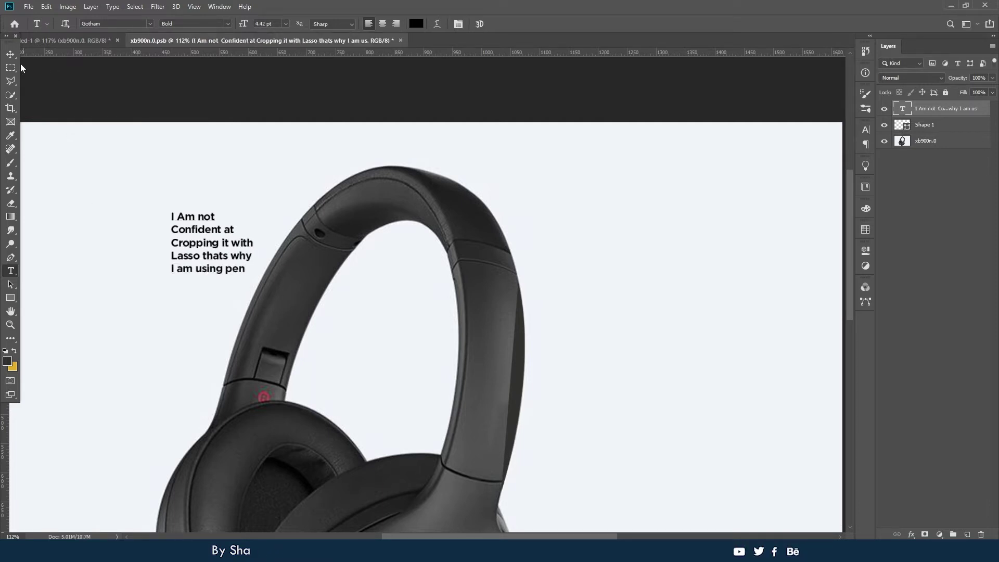
{"action": "key", "text": "p"}
{"action": "left_click", "coordinate": [523, 338], "text": "ctrl"}
Set the shape fill to none and trace the path down the headband's outer edge
{"action": "left_click", "coordinate": [116, 23]}
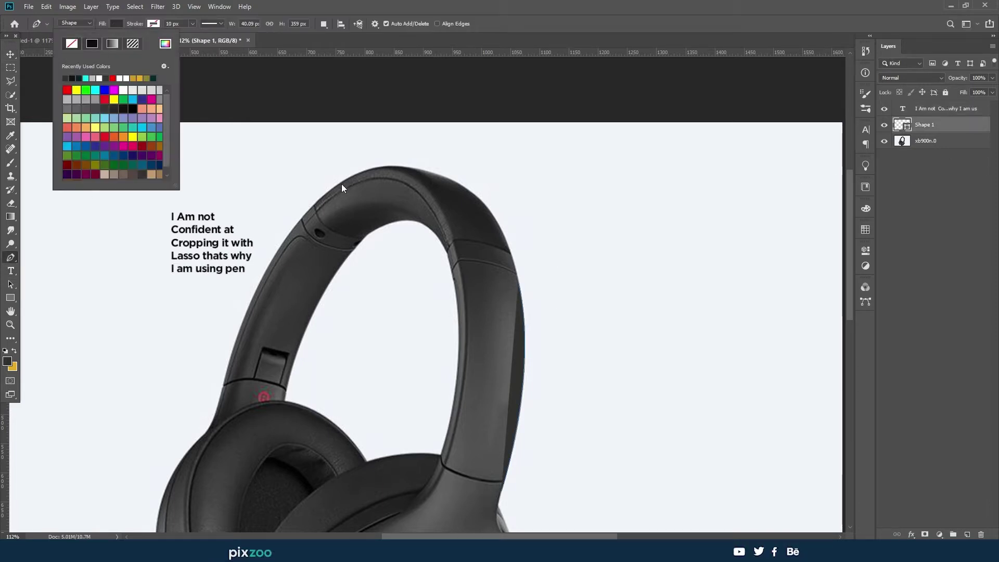
{"action": "left_click", "coordinate": [61, 46]}
{"action": "left_click", "coordinate": [521, 291]}
{"action": "left_click_drag", "start_coordinate": [491, 218], "coordinate": [518, 247]}
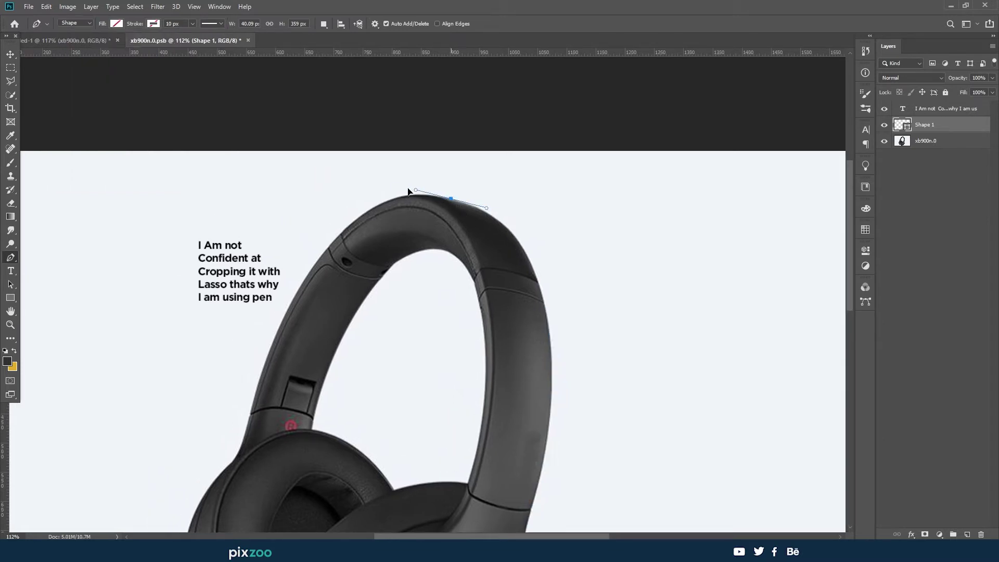
{"action": "left_click_drag", "start_coordinate": [406, 191], "coordinate": [399, 186]}
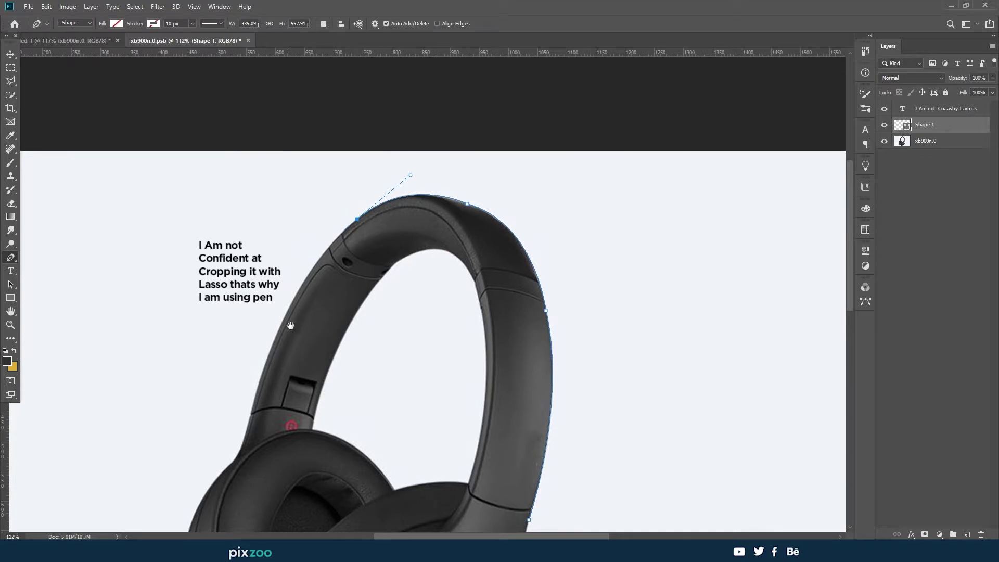
{"action": "left_click_drag", "start_coordinate": [264, 359], "coordinate": [331, 275]}
{"action": "left_click_drag", "start_coordinate": [332, 275], "coordinate": [315, 315]}
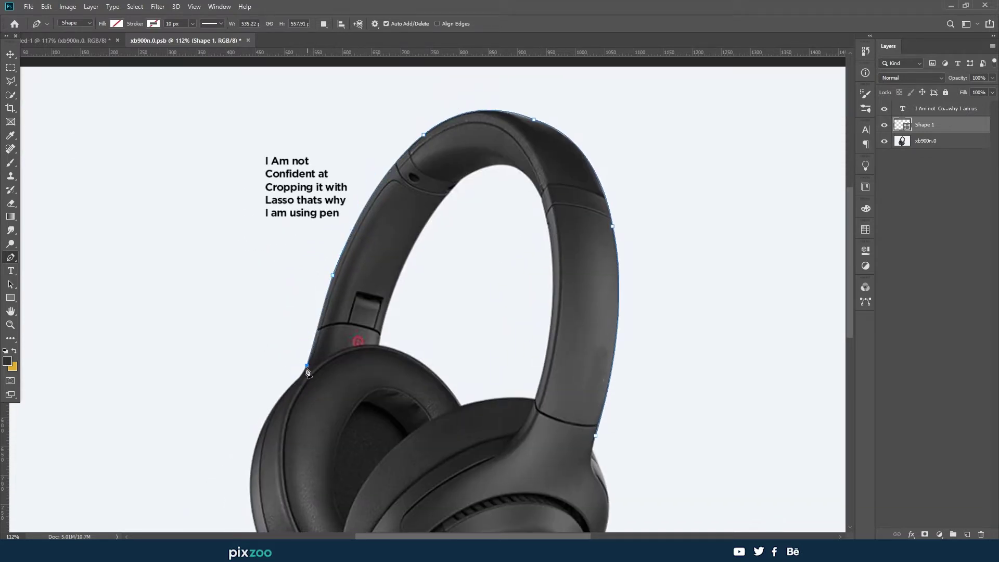
{"action": "scroll", "coordinate": [280, 422], "scroll_direction": "up", "scroll_amount": 3}
Continue the path around the earcup bottoms and up the right side
{"action": "left_click_drag", "start_coordinate": [354, 299], "coordinate": [345, 368]}
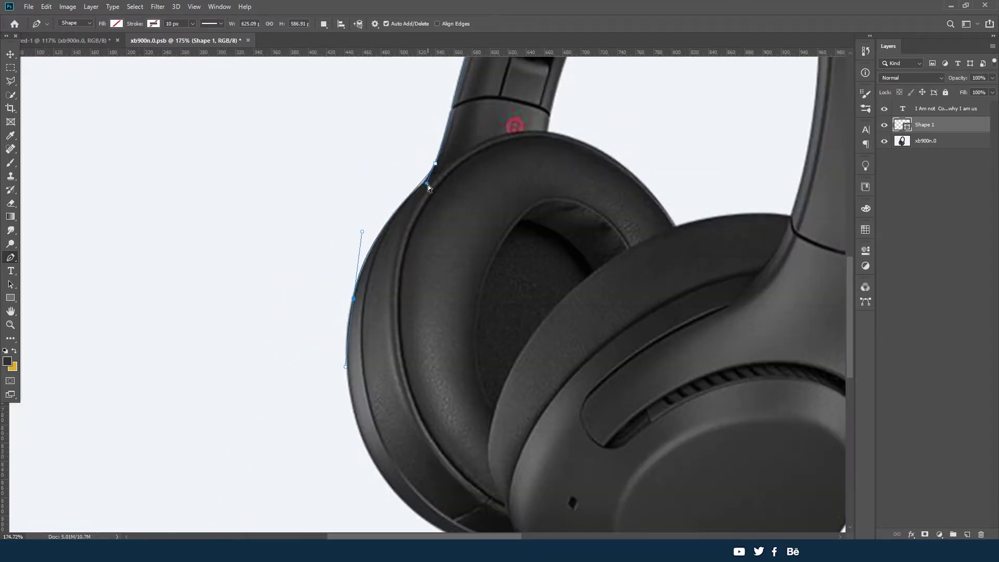
{"action": "scroll", "coordinate": [419, 209], "scroll_direction": "down", "scroll_amount": 2}
{"action": "left_click_drag", "start_coordinate": [359, 404], "coordinate": [391, 419]}
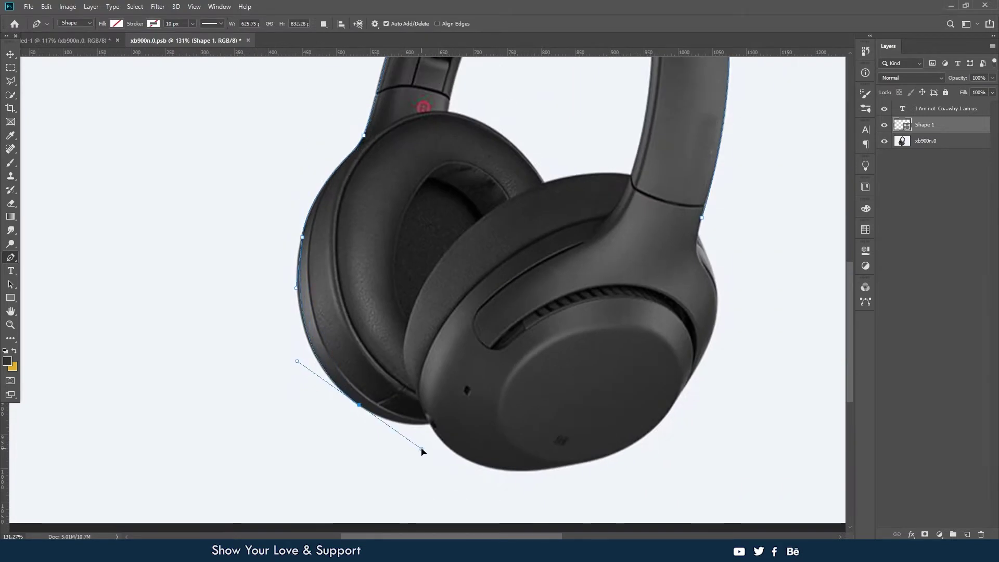
{"action": "left_click_drag", "start_coordinate": [423, 451], "coordinate": [429, 455]}
{"action": "left_click_drag", "start_coordinate": [302, 241], "coordinate": [311, 188]}
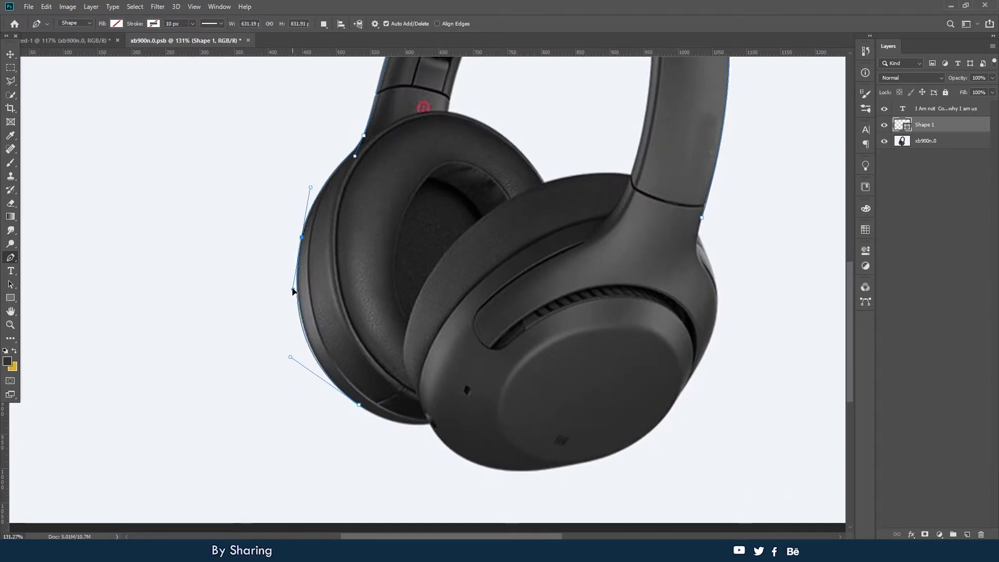
{"action": "left_click", "coordinate": [358, 405], "text": "alt"}
{"action": "scroll", "coordinate": [401, 417], "scroll_direction": "up", "scroll_amount": 2}
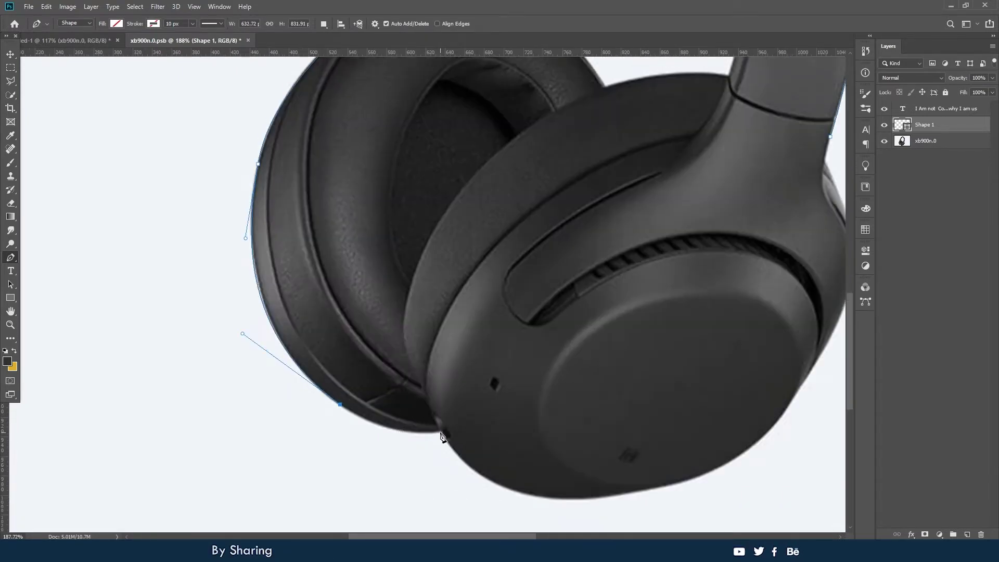
{"action": "scroll", "coordinate": [440, 439], "scroll_direction": "down", "scroll_amount": 2}
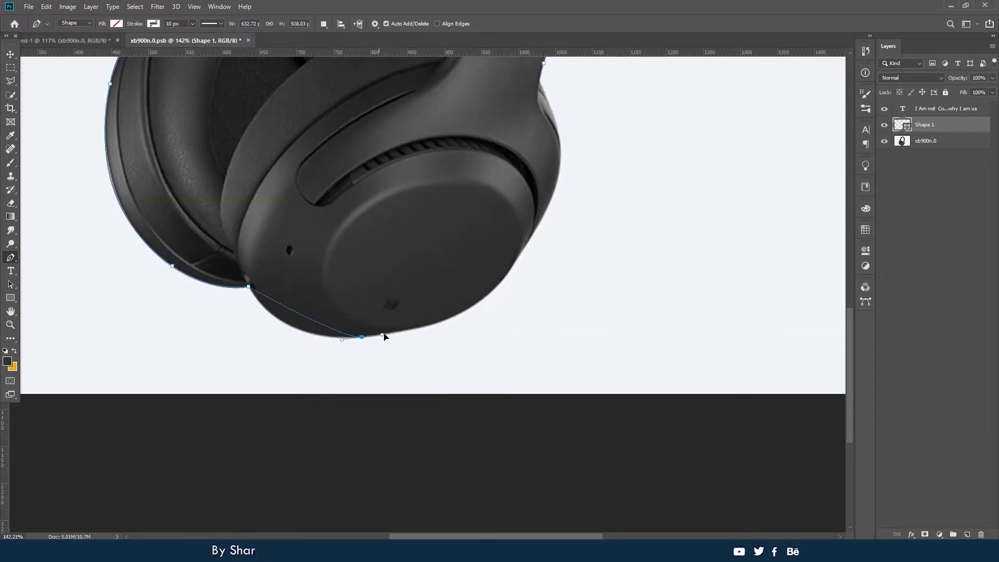
{"action": "left_click_drag", "start_coordinate": [440, 439], "coordinate": [453, 335]}
{"action": "left_click_drag", "start_coordinate": [499, 284], "coordinate": [543, 237]}
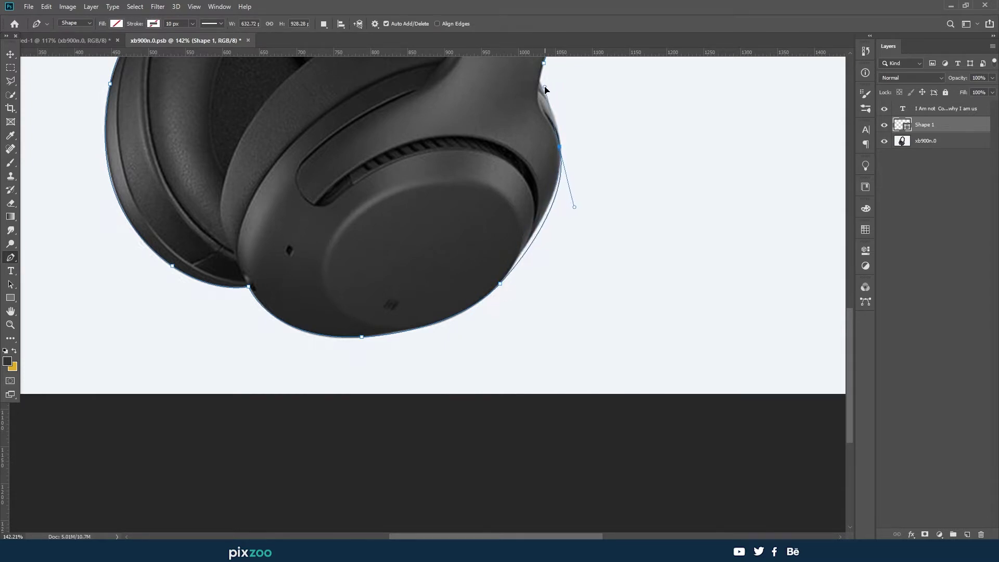
{"action": "mouse_move", "coordinate": [557, 83]}
{"action": "left_mouse_down"}
{"action": "mouse_move", "coordinate": [554, 290]}
{"action": "mouse_move", "coordinate": [572, 322]}
{"action": "left_mouse_up"}
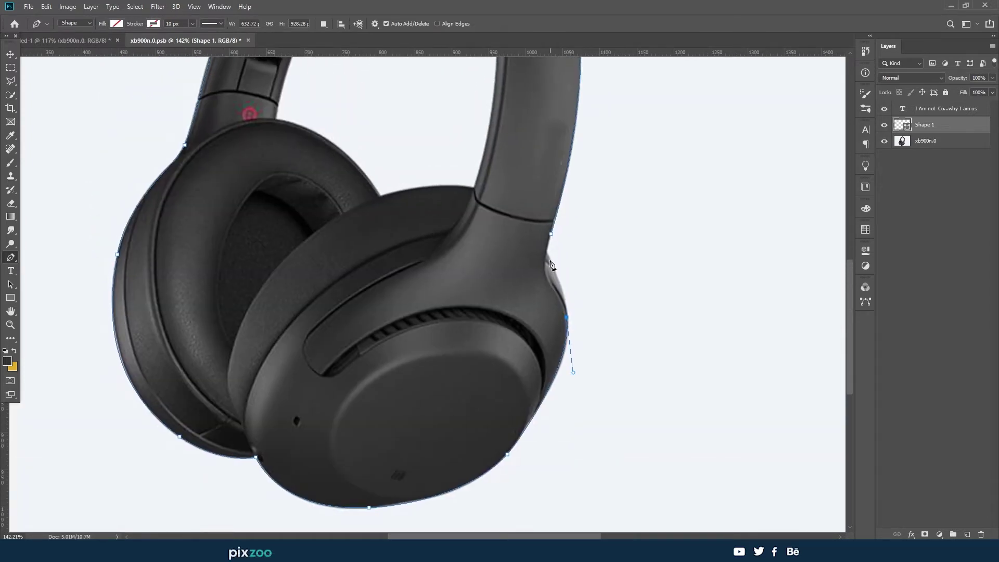
{"action": "scroll", "coordinate": [544, 252], "scroll_direction": "up", "scroll_amount": 2}
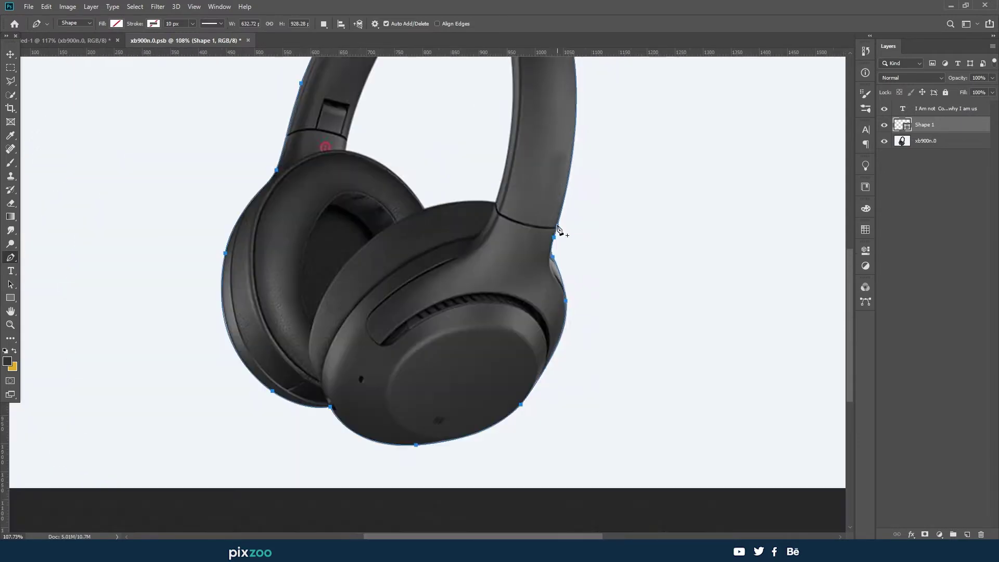
Copy the selected headphones to a new layer and hide the original photo
{"action": "key", "text": "p"}
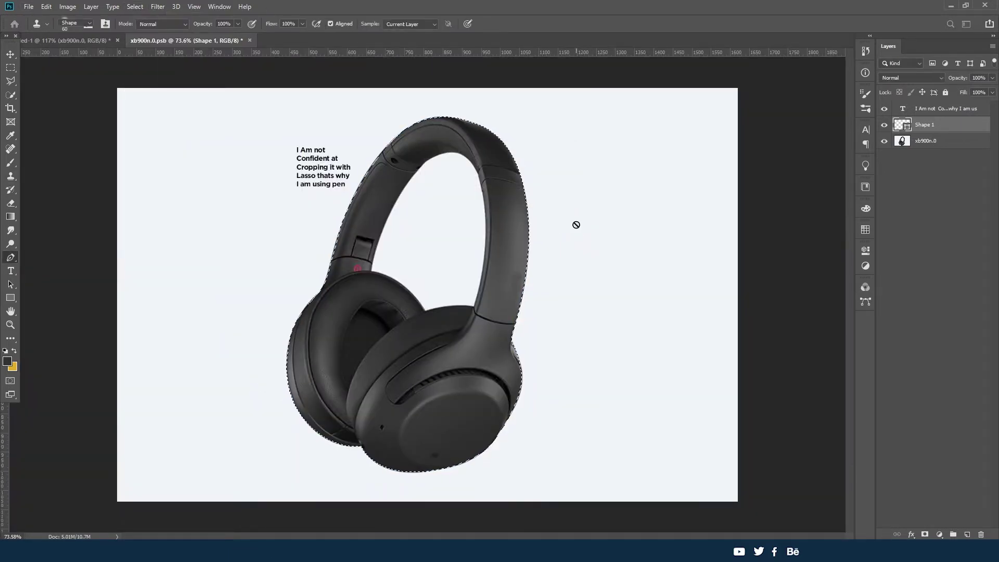
{"action": "left_click", "coordinate": [916, 140]}
{"action": "key", "text": "ctrl+j"}
{"action": "left_click", "coordinate": [884, 157]}
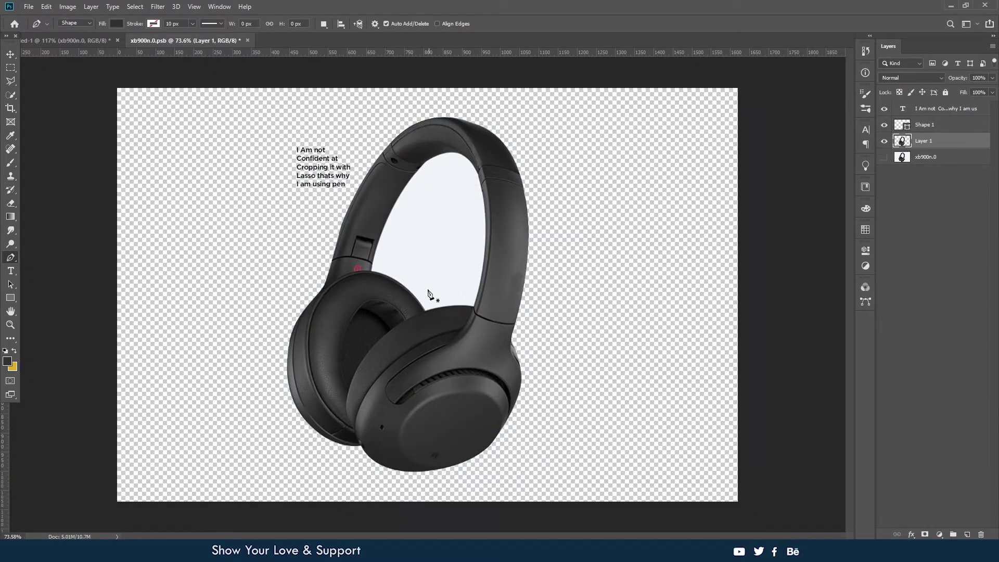
{"action": "scroll", "coordinate": [464, 302], "scroll_direction": "up", "scroll_amount": 3}
{"action": "scroll", "coordinate": [580, 221], "scroll_direction": "right", "scroll_amount": 2}
{"action": "scroll", "coordinate": [596, 232], "scroll_direction": "left", "scroll_amount": 4}
{"action": "scroll", "coordinate": [383, 170], "scroll_direction": "up", "scroll_amount": 2}
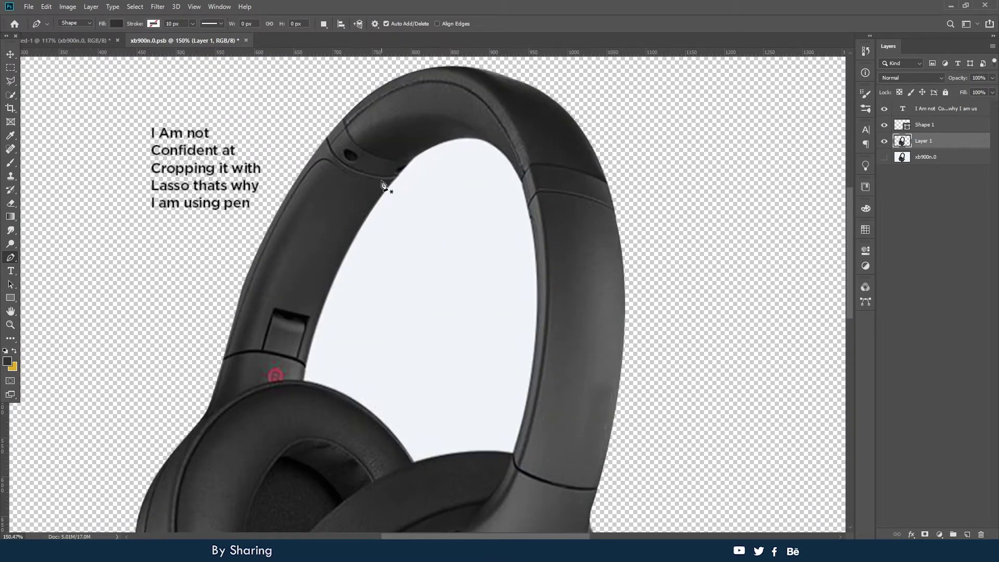
Trace the gap inside the headband as a no-fill pen path
{"action": "left_click", "coordinate": [414, 464]}
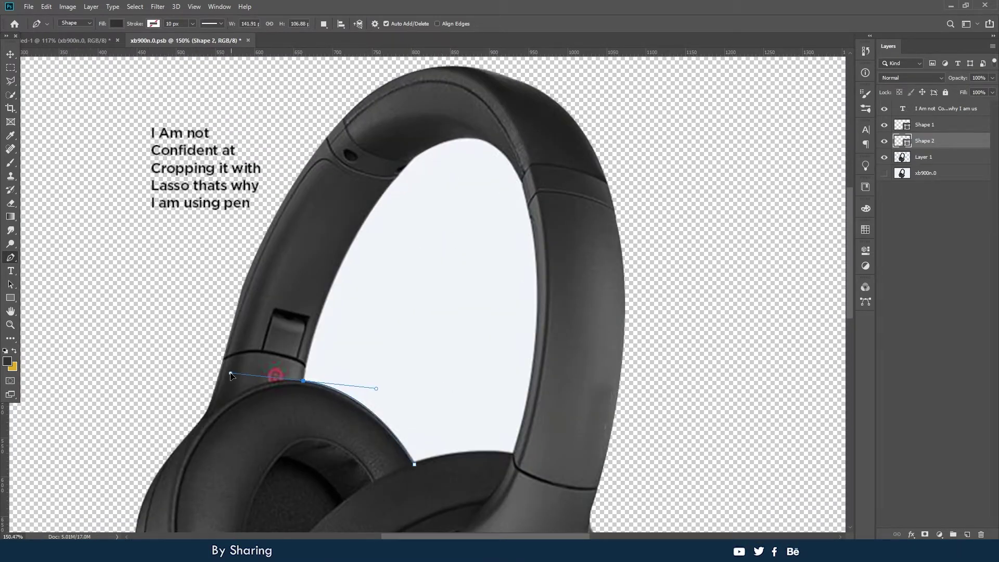
{"action": "left_click", "coordinate": [115, 23]}
{"action": "left_click", "coordinate": [72, 43]}
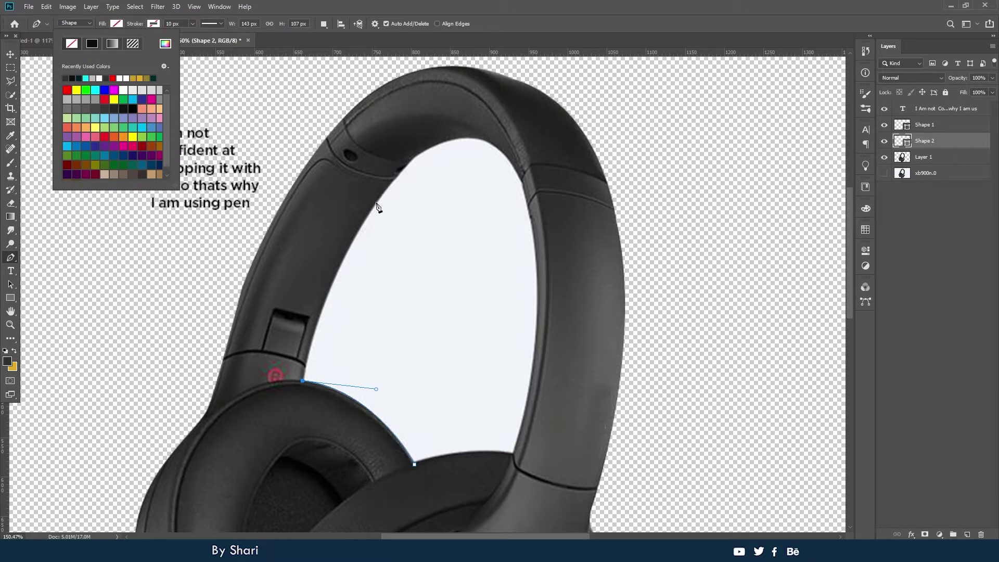
{"action": "left_click_drag", "start_coordinate": [376, 202], "coordinate": [426, 141]}
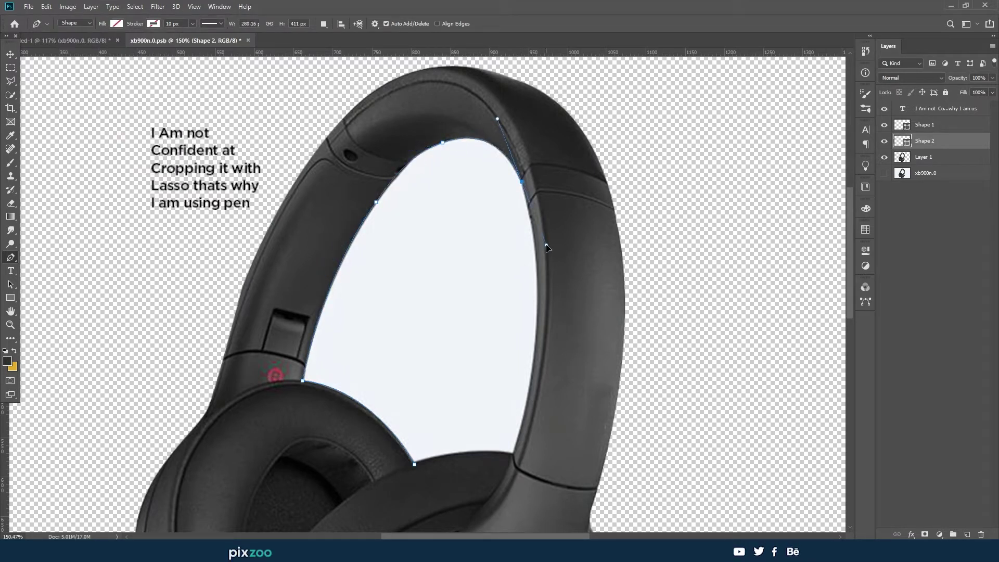
{"action": "scroll", "coordinate": [526, 424], "scroll_direction": "down", "scroll_amount": 3}
{"action": "left_click_drag", "start_coordinate": [522, 352], "coordinate": [486, 509]}
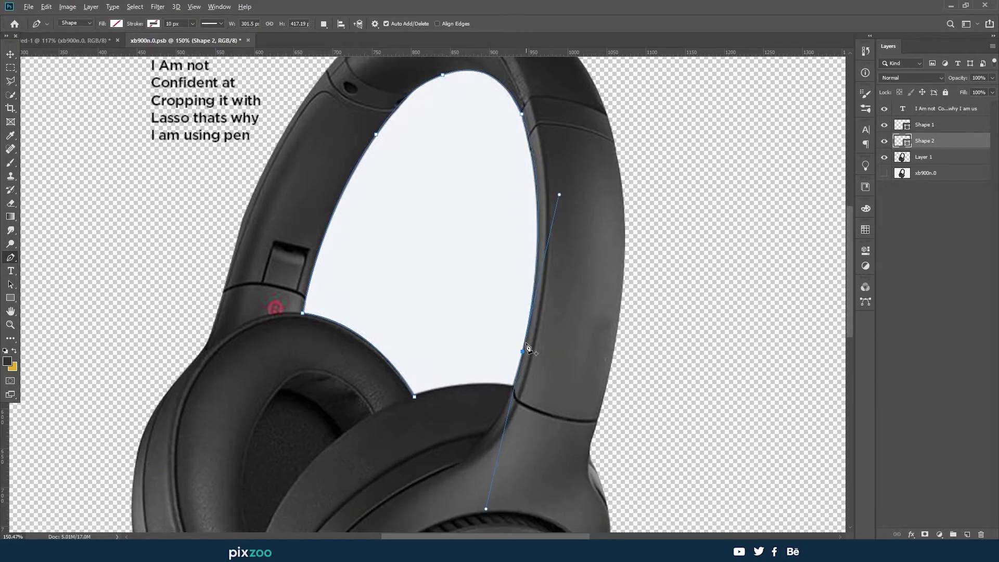
{"action": "scroll", "coordinate": [536, 345], "scroll_direction": "down", "scroll_amount": 3}
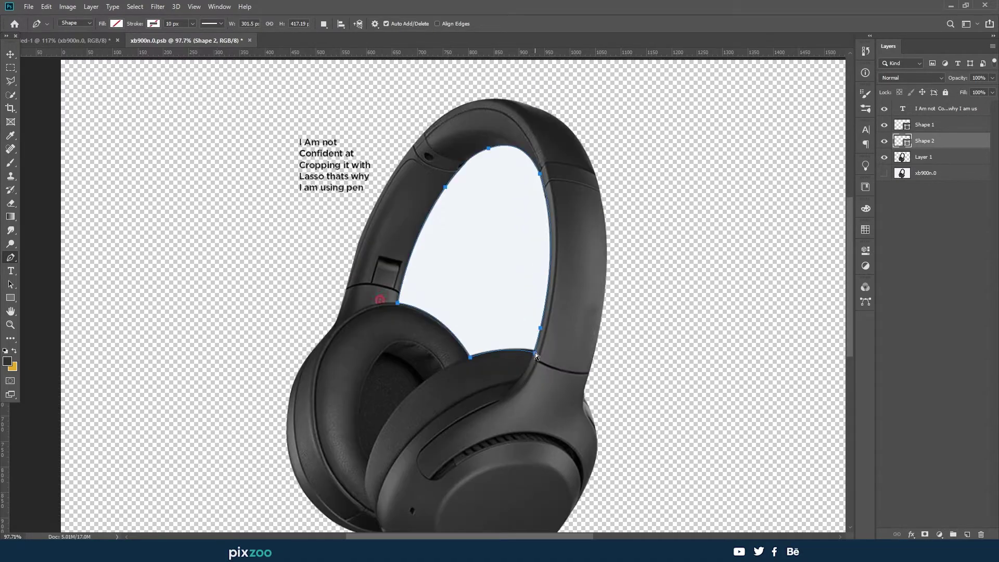
Select the cut-out headphones layer and drag it into the poster document
{"action": "left_click", "coordinate": [926, 157]}
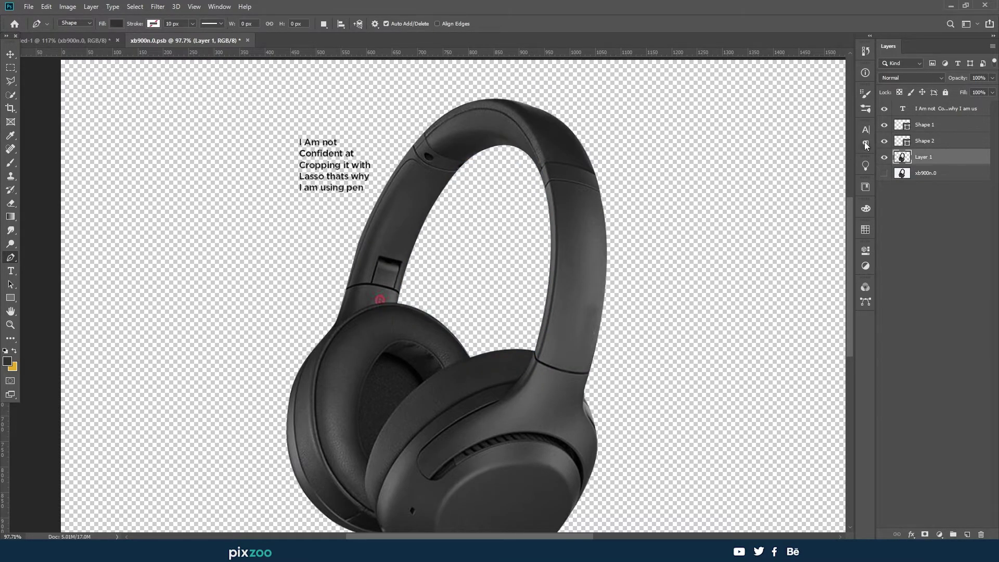
{"action": "scroll", "coordinate": [403, 128], "scroll_direction": "down", "scroll_amount": 1}
{"action": "key", "text": "v"}
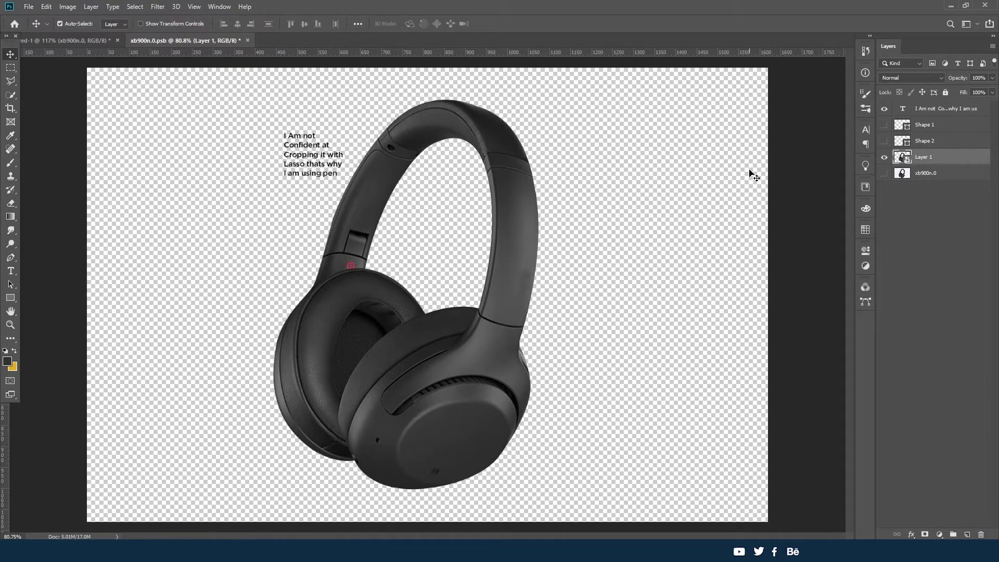
{"action": "right_click", "coordinate": [938, 165]}
{"action": "left_click", "coordinate": [383, 424]}
{"action": "left_click_drag", "start_coordinate": [383, 424], "coordinate": [536, 288]}
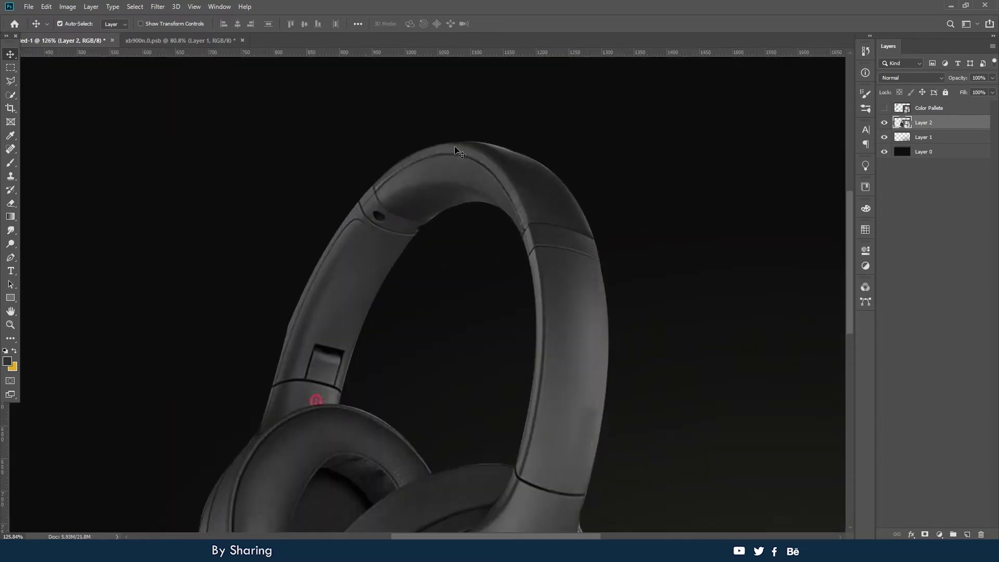
Nudge the headphones slightly into position and rename their layer Product
{"action": "scroll", "coordinate": [424, 223], "scroll_direction": "down", "scroll_amount": 5}
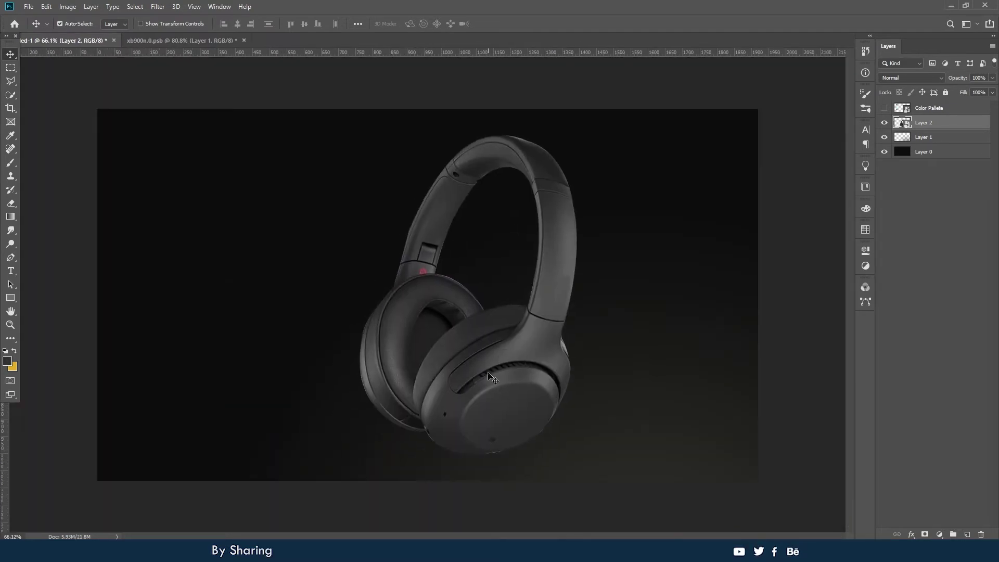
{"action": "left_click_drag", "start_coordinate": [412, 361], "coordinate": [415, 357]}
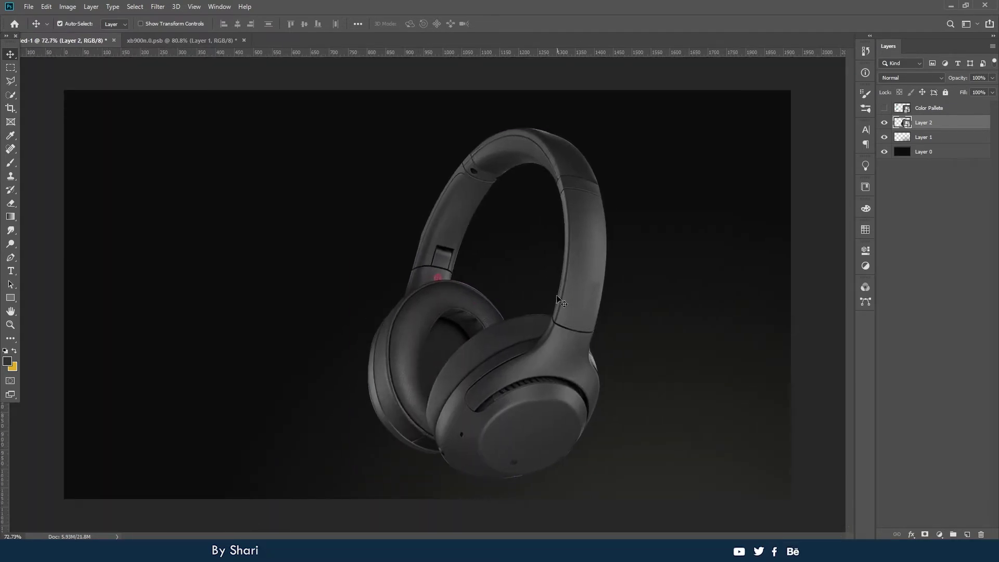
{"action": "double_click", "coordinate": [924, 122]}
{"action": "type", "text": "duct"}
{"action": "key", "text": "Return"}
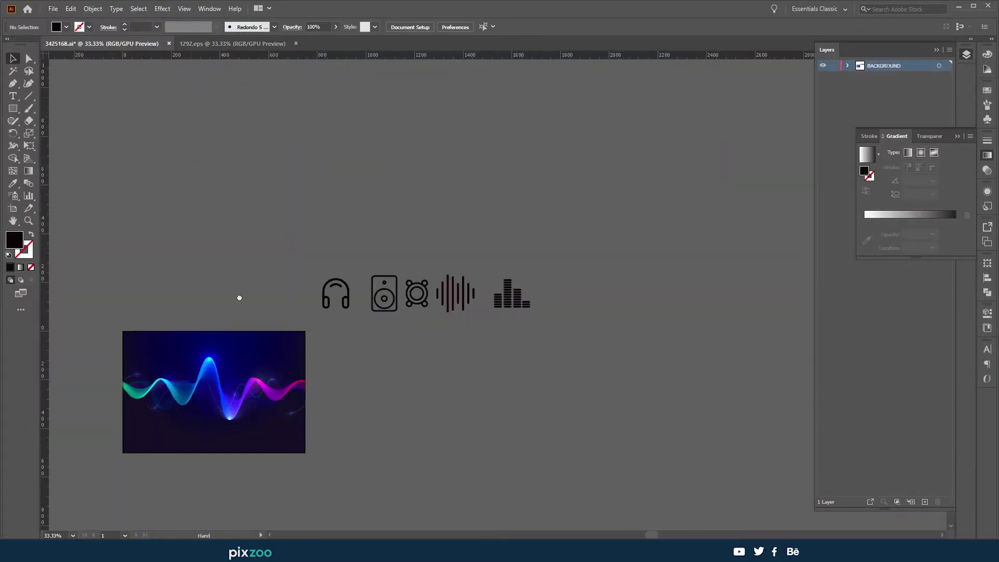
Isolate the sound-wave group and release its clipping mask
{"action": "left_click", "coordinate": [287, 254]}
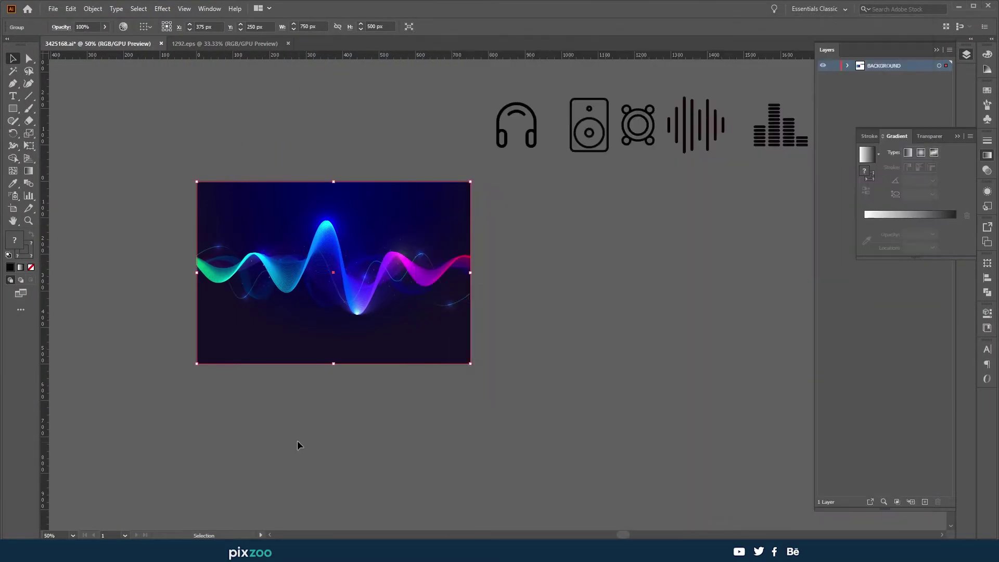
{"action": "double_click", "coordinate": [300, 266]}
{"action": "right_click", "coordinate": [287, 279]}
{"action": "left_click", "coordinate": [333, 384]}
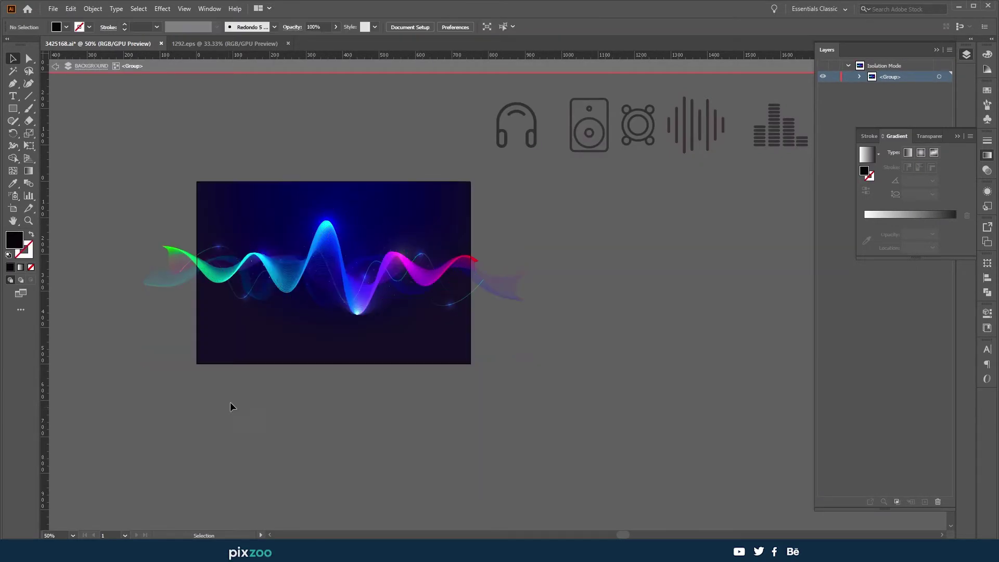
{"action": "mouse_move", "coordinate": [314, 321]}
{"action": "left_mouse_down"}
{"action": "mouse_move", "coordinate": [383, 411]}
{"action": "mouse_move", "coordinate": [398, 294]}
{"action": "left_mouse_up"}
{"action": "scroll", "coordinate": [383, 411], "scroll_direction": "down", "scroll_amount": 5}
Move the colour wave and faint background wave below the circles
{"action": "right_click", "coordinate": [401, 281]}
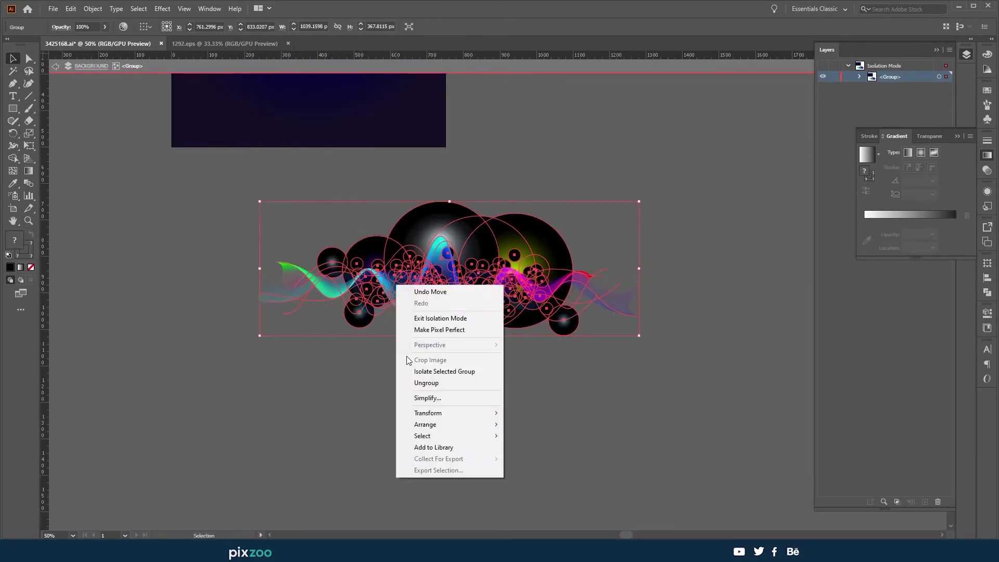
{"action": "left_click", "coordinate": [331, 265]}
{"action": "left_click_drag", "start_coordinate": [331, 265], "coordinate": [326, 377]}
{"action": "scroll", "coordinate": [326, 378], "scroll_direction": "down", "scroll_amount": 2}
{"action": "left_click", "coordinate": [291, 234]}
{"action": "left_click_drag", "start_coordinate": [297, 234], "coordinate": [301, 361]}
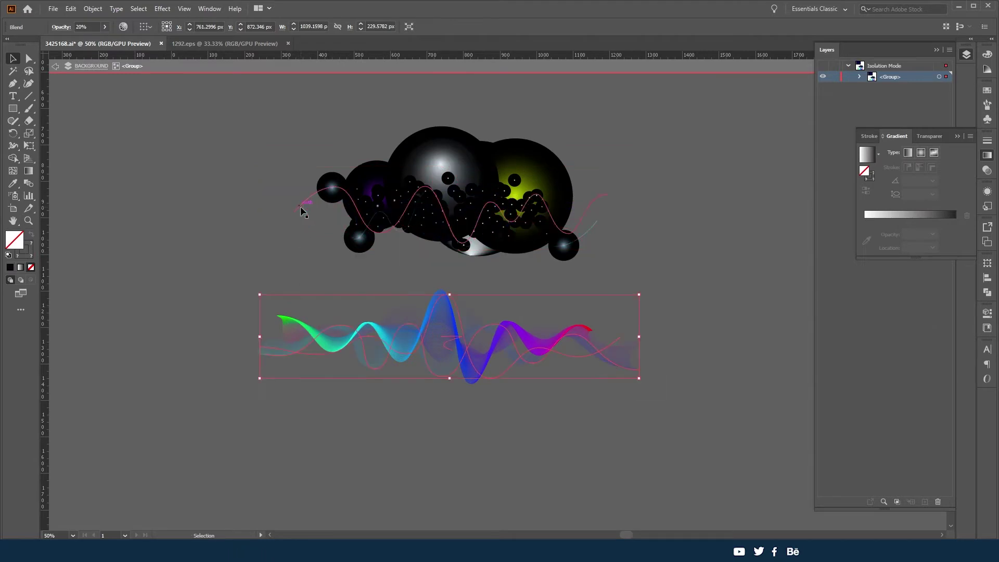
{"action": "left_click", "coordinate": [250, 253]}
{"action": "left_click", "coordinate": [372, 205]}
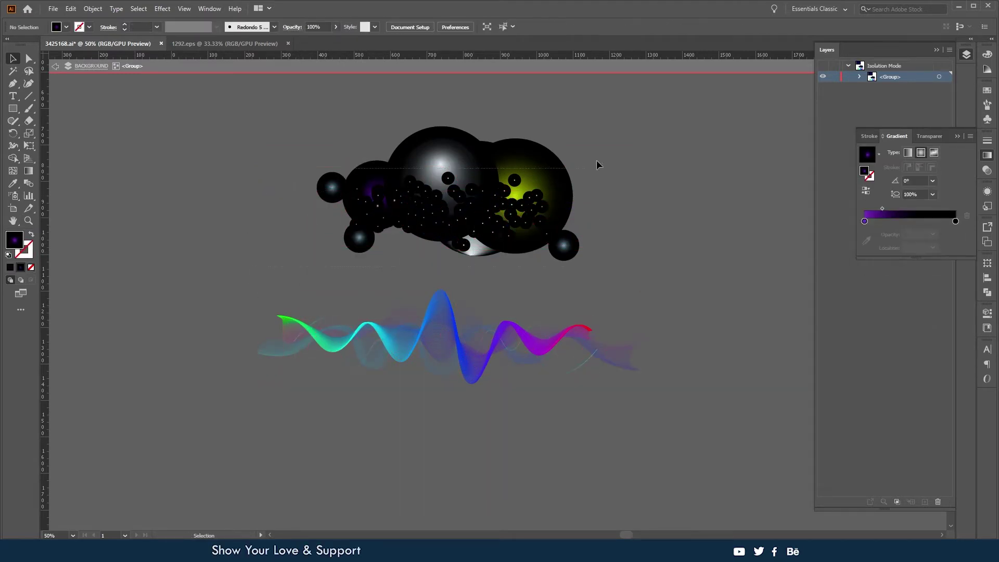
{"action": "scroll", "coordinate": [276, 317], "scroll_direction": "up", "scroll_amount": 2}
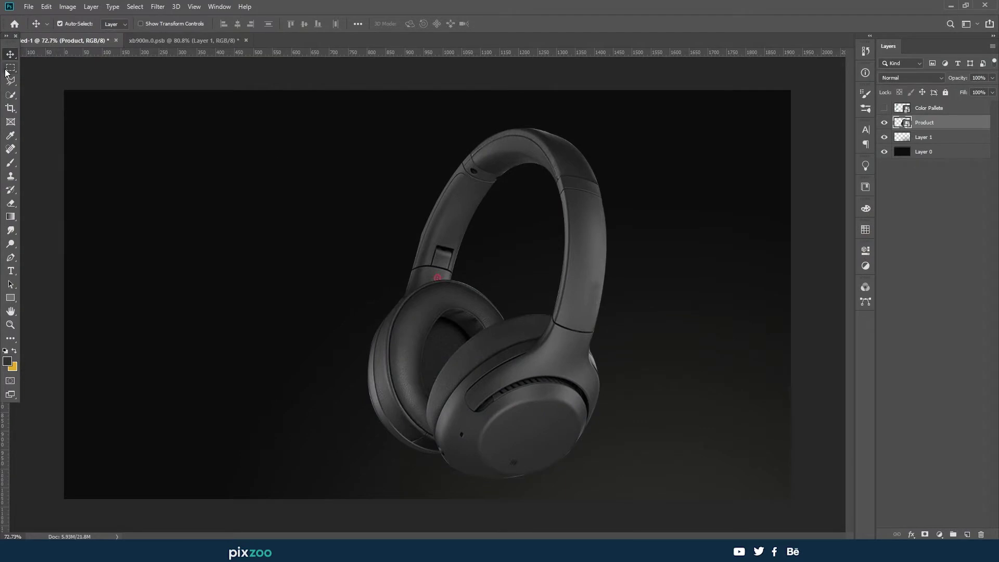
Paste the sound wave into the poster as a smart object and position it
{"action": "key", "text": "ctrl+v"}
{"action": "left_click", "coordinate": [528, 157]}
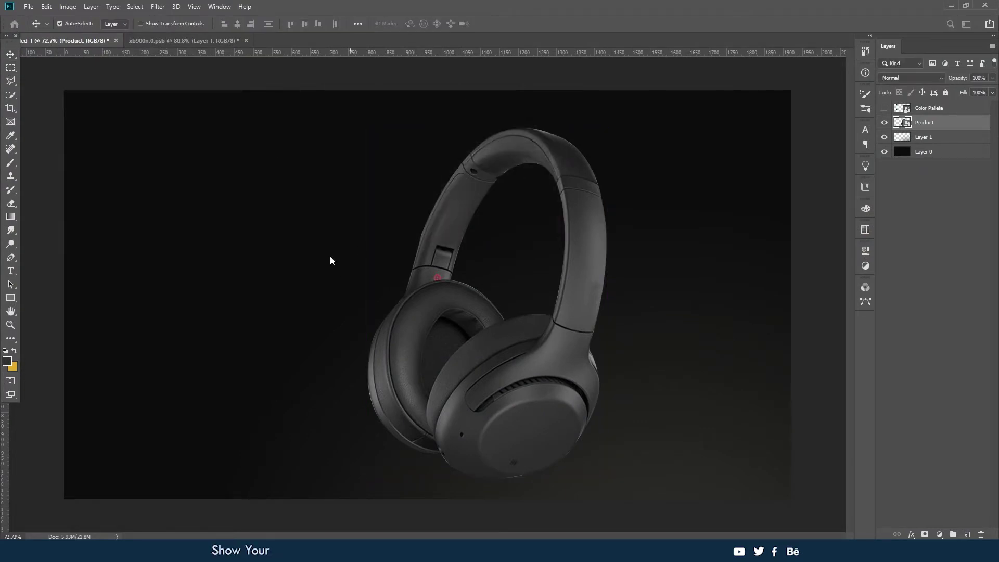
{"action": "left_click_drag", "start_coordinate": [224, 312], "coordinate": [226, 295]}
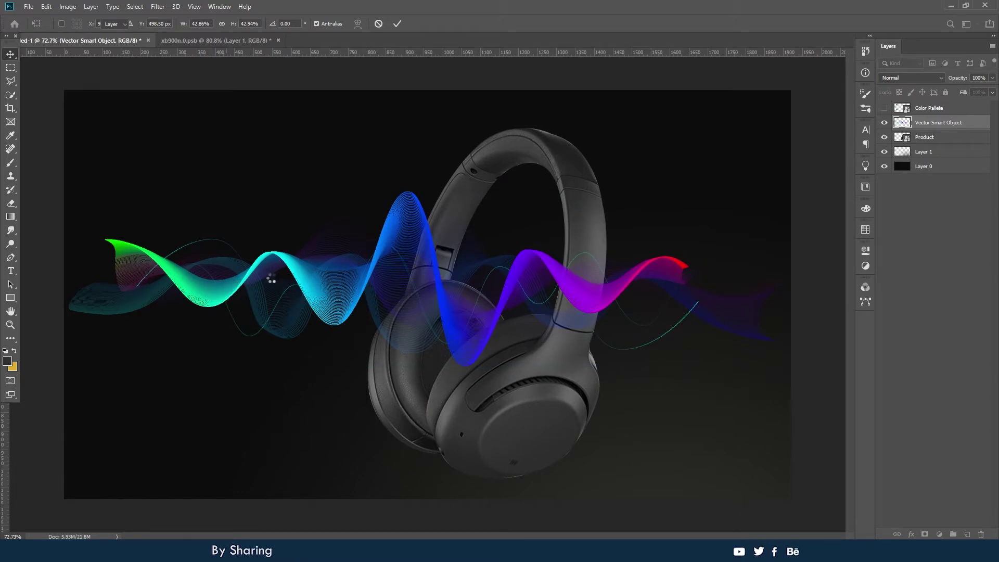
{"action": "left_click", "coordinate": [916, 138]}
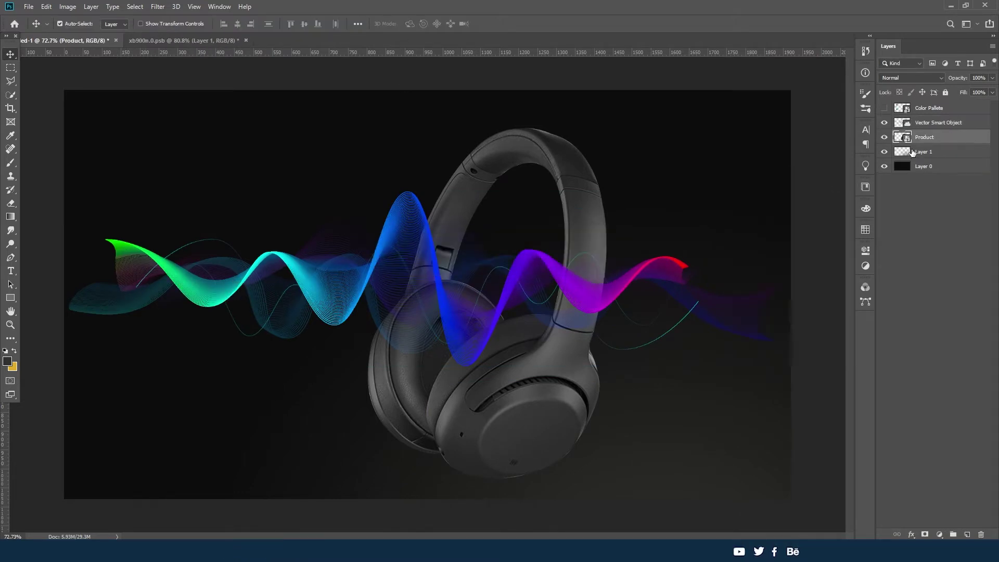
Embed the wave's contents, hide it, show the palette and select Product
{"action": "right_click", "coordinate": [917, 127]}
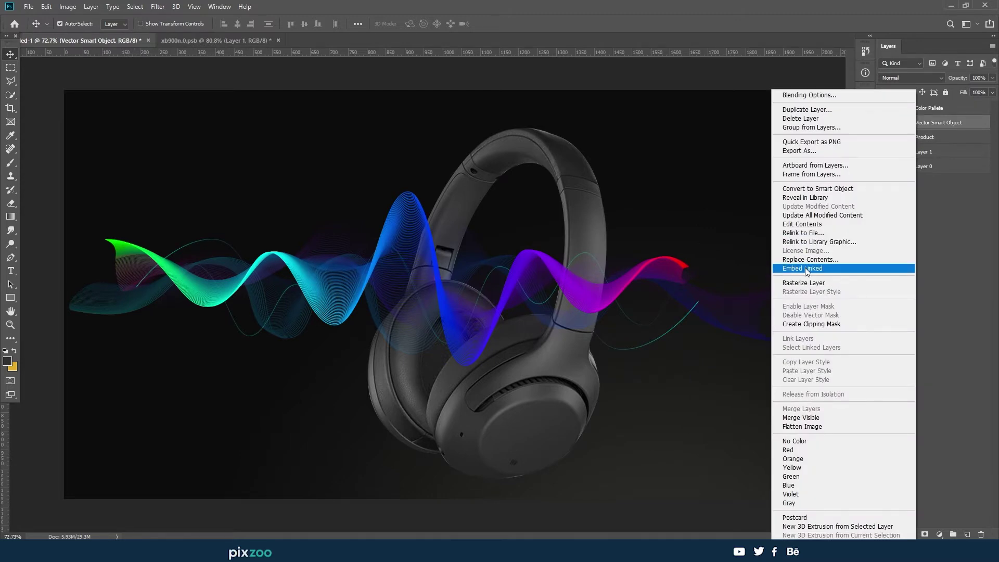
{"action": "left_click", "coordinate": [808, 267]}
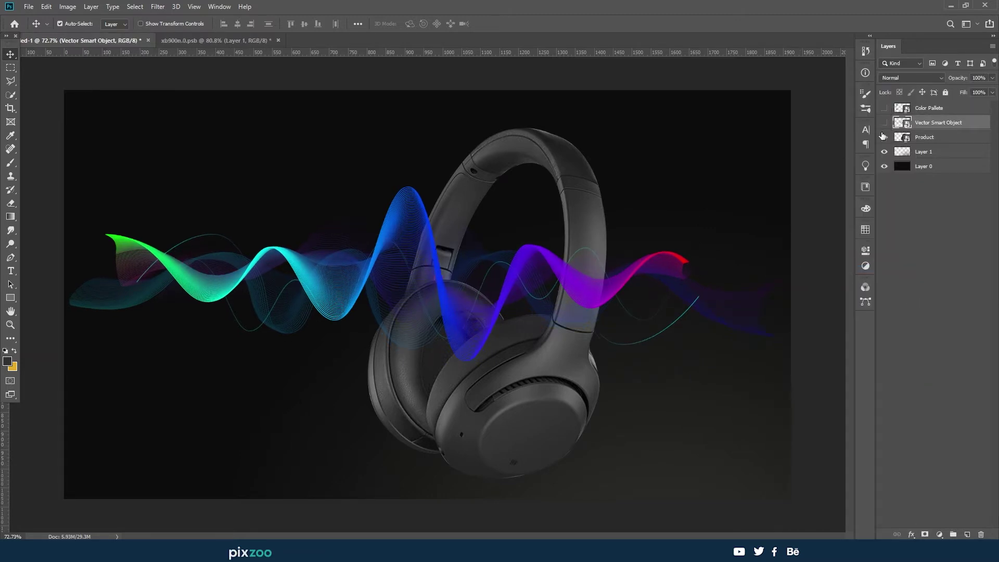
{"action": "left_click", "coordinate": [884, 122]}
{"action": "left_click", "coordinate": [921, 139]}
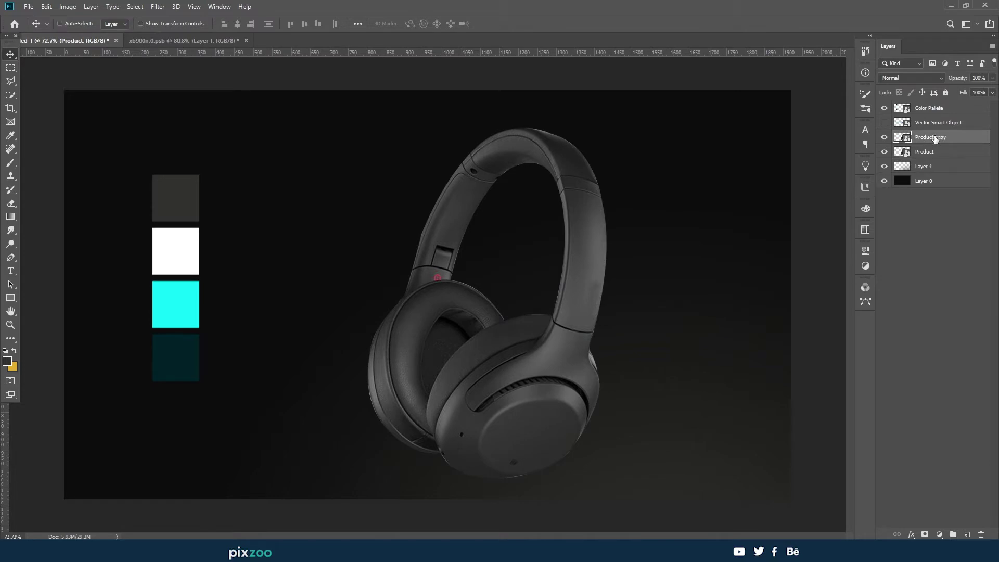
Add a trial gradient map, sample the cyan swatch, and delete the gold gradient map layer
{"action": "left_click", "coordinate": [939, 535]}
{"action": "left_click", "coordinate": [788, 283]}
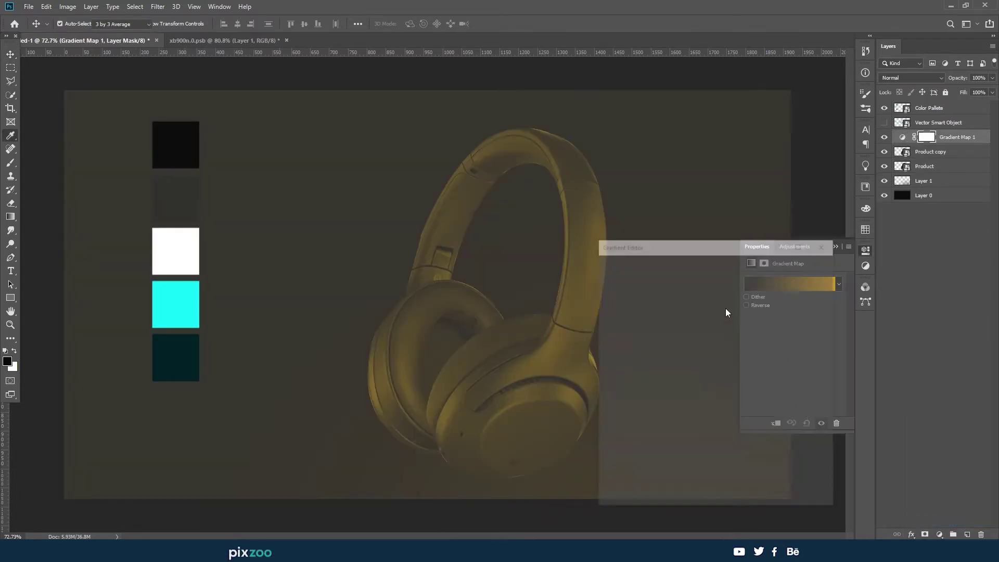
{"action": "left_click", "coordinate": [858, 240]}
{"action": "left_click", "coordinate": [12, 366]}
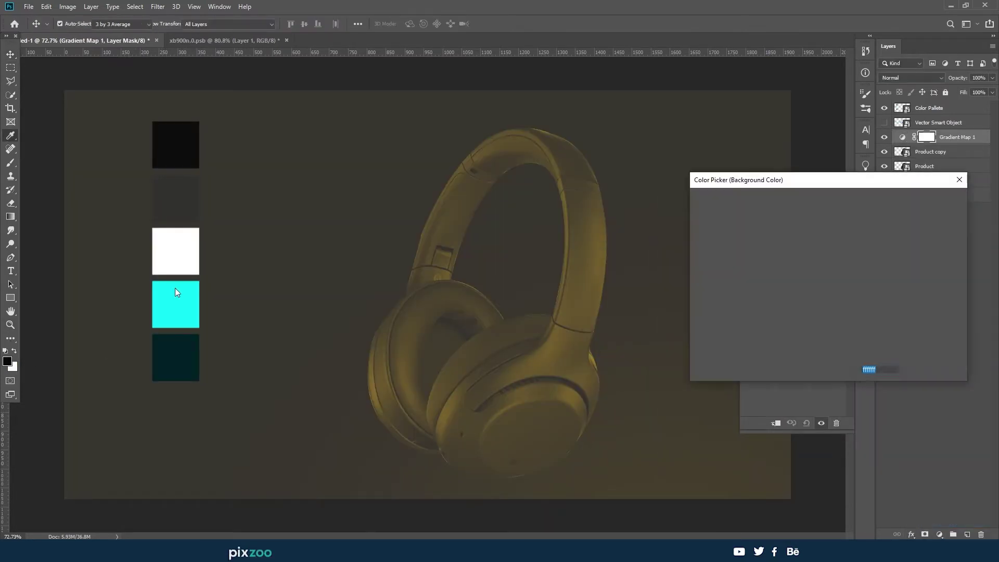
{"action": "left_click", "coordinate": [914, 201]}
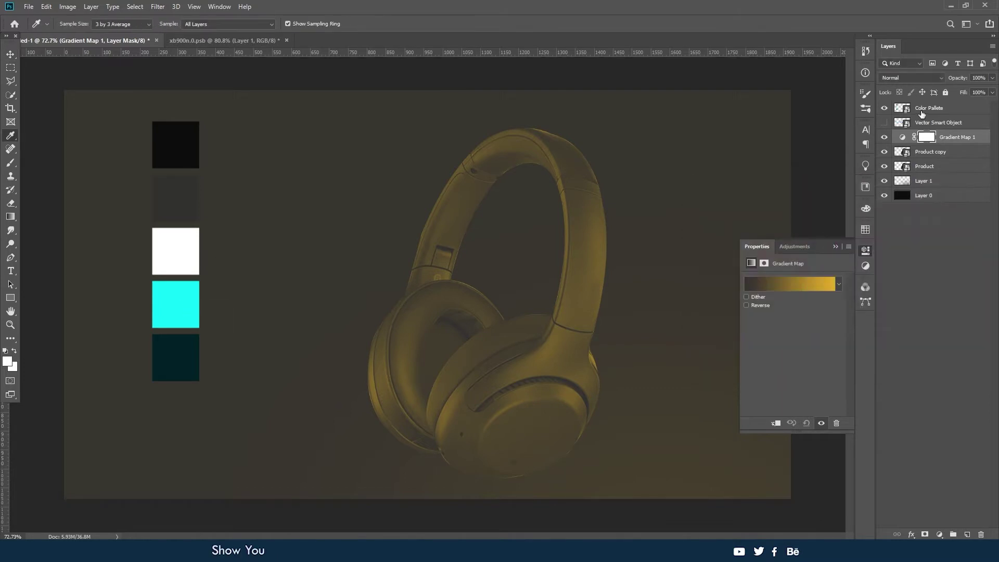
{"action": "left_click", "coordinate": [921, 111]}
{"action": "left_click", "coordinate": [176, 321]}
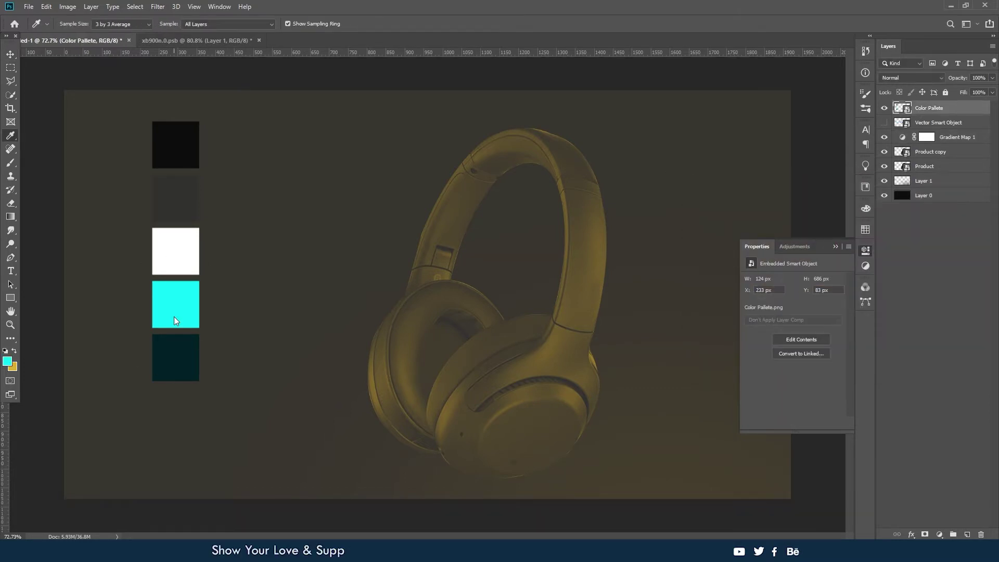
{"action": "left_click", "coordinate": [928, 126]}
{"action": "key", "text": "Delete"}
Add a dark-teal-to-cyan gradient map with stops moved inward, clipped to Product copy
{"action": "left_click", "coordinate": [939, 535]}
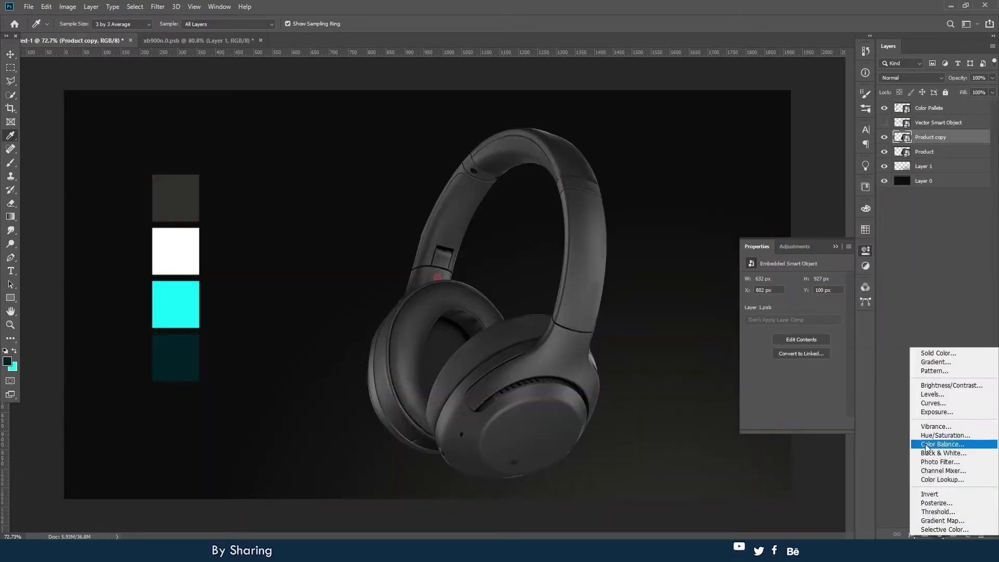
{"action": "left_click", "coordinate": [937, 445]}
{"action": "left_click", "coordinate": [784, 284]}
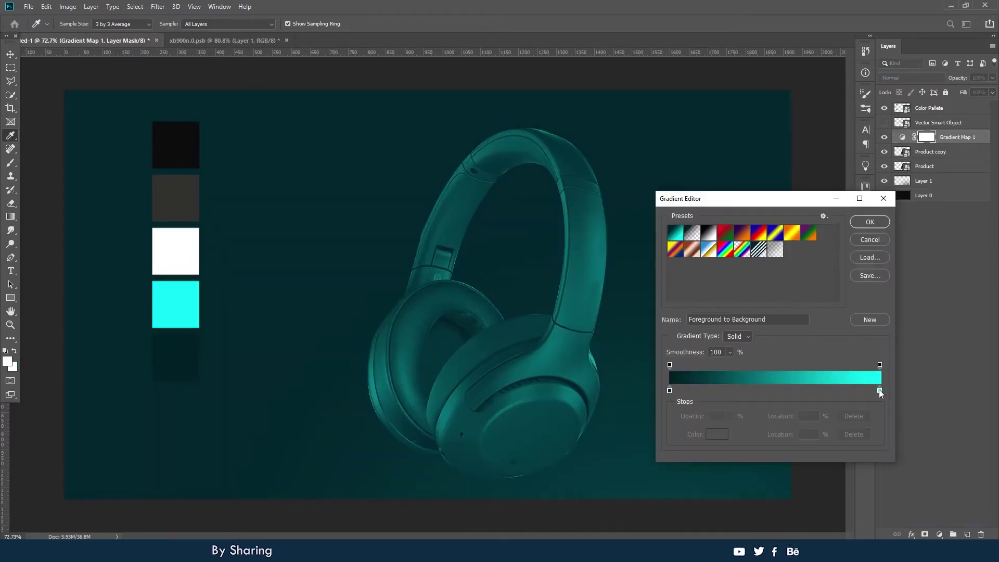
{"action": "left_click_drag", "start_coordinate": [879, 390], "coordinate": [792, 390]}
{"action": "left_click_drag", "start_coordinate": [675, 390], "coordinate": [690, 390]}
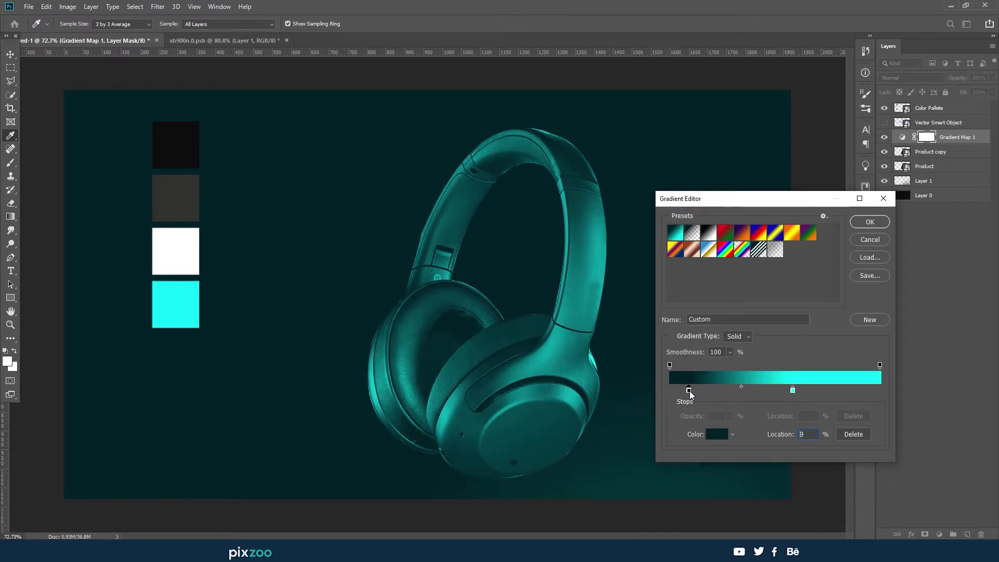
{"action": "key", "text": "Return"}
{"action": "left_click", "coordinate": [898, 144], "text": "alt"}
Try Darken and Color Dodge blending and a 25% fill duplicate, then delete the duplicate
{"action": "left_click", "coordinate": [911, 78]}
{"action": "left_click", "coordinate": [895, 112]}
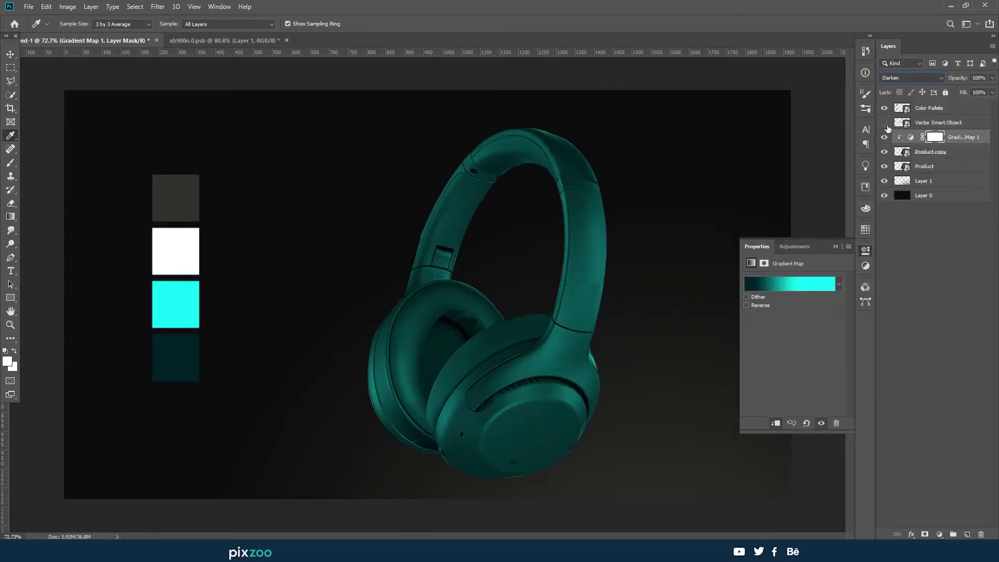
{"action": "key", "text": "Down"}
{"action": "key", "text": "Down"}
{"action": "key", "text": "Down"}
{"action": "key", "text": "Down"}
{"action": "key", "text": "Down"}
{"action": "key", "text": "Down"}
{"action": "key", "text": "Down"}
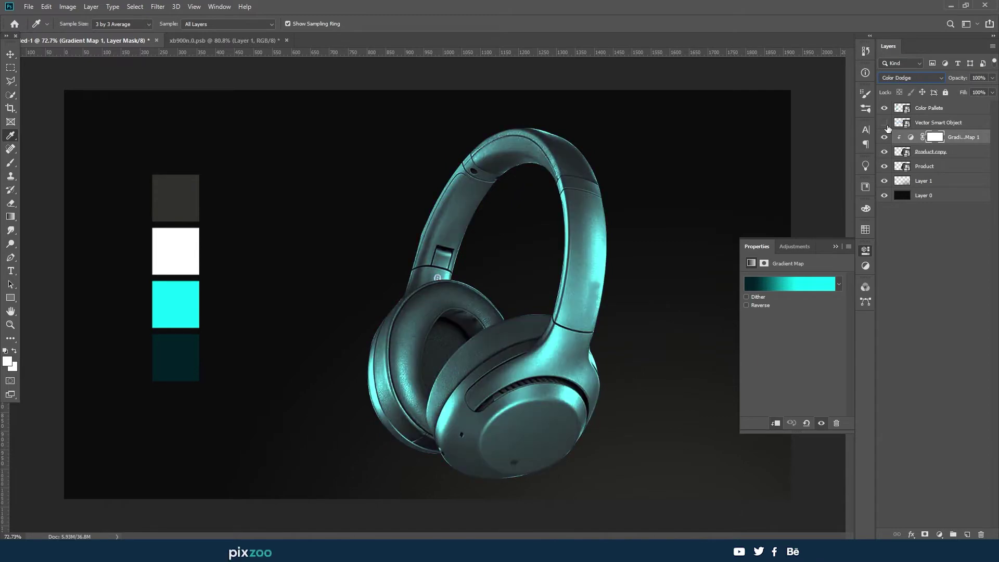
{"action": "key", "text": "ctrl+j"}
{"action": "left_click", "coordinate": [898, 87]}
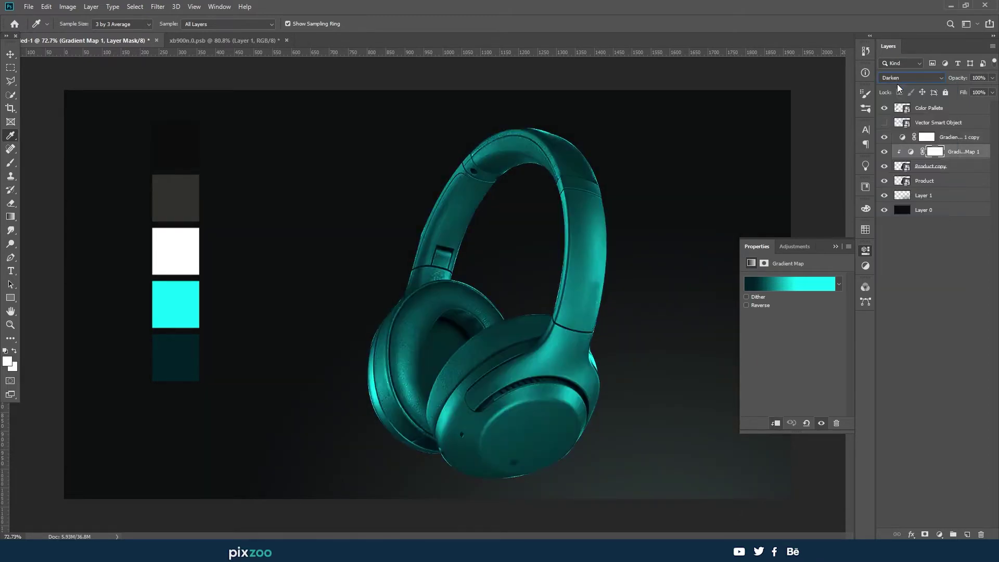
{"action": "left_click", "coordinate": [949, 138]}
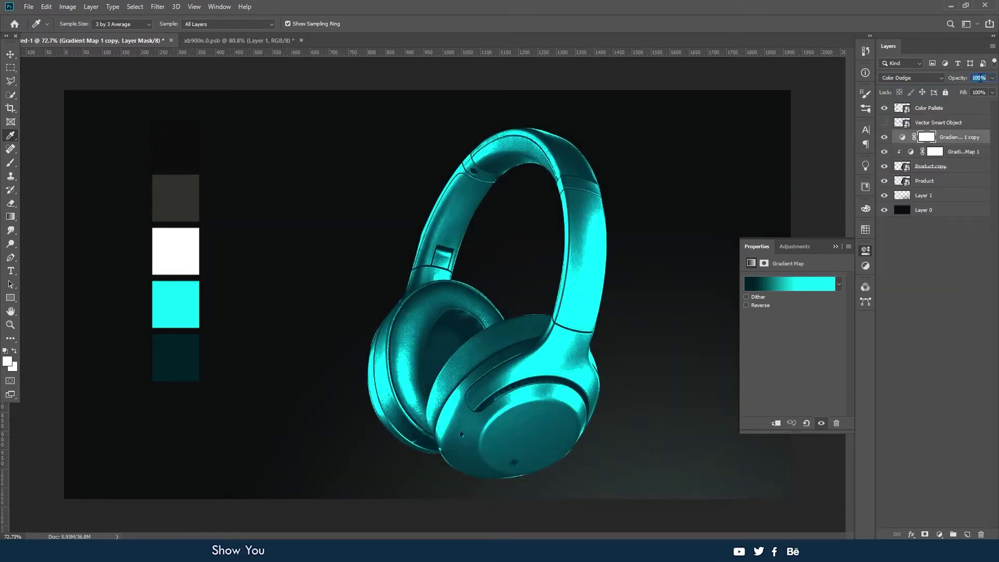
{"action": "left_click", "coordinate": [978, 92]}
{"action": "type", "text": "25"}
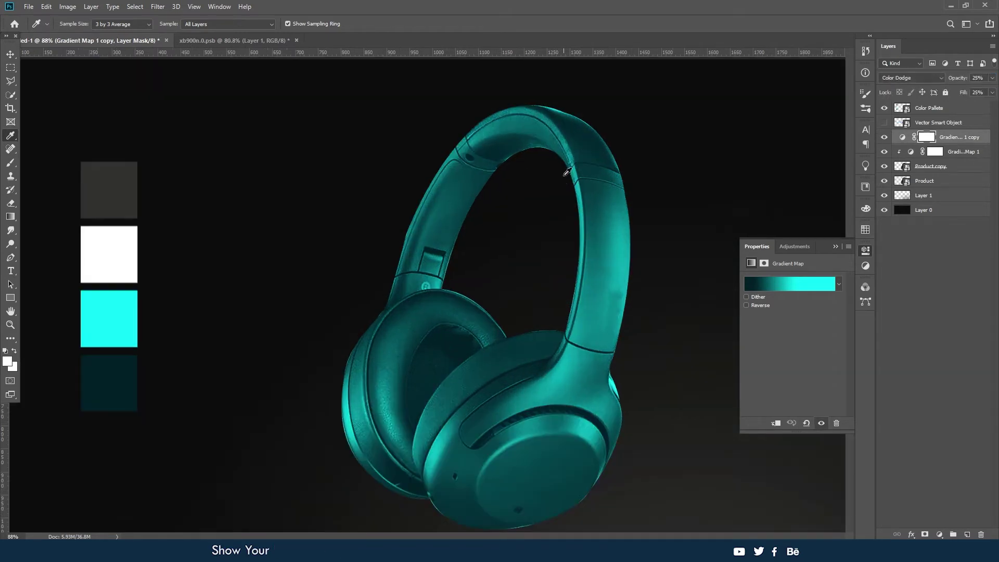
{"action": "scroll", "coordinate": [437, 274], "scroll_direction": "down", "scroll_amount": 2}
{"action": "key", "text": "v"}
{"action": "key", "text": "Delete"}
Sample the palette's dark-teal swatch and fill the black Layer 0 with it
{"action": "left_click", "coordinate": [437, 273]}
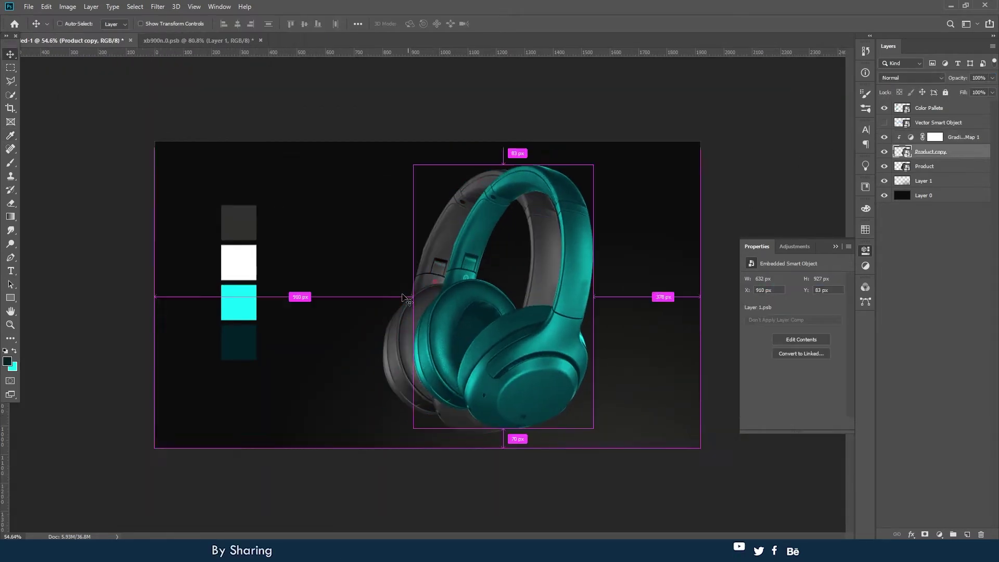
{"action": "left_click", "coordinate": [161, 252]}
{"action": "key", "text": "i"}
{"action": "left_click", "coordinate": [238, 334]}
{"action": "key", "text": "alt+BackSpace"}
{"action": "left_click", "coordinate": [7, 363]}
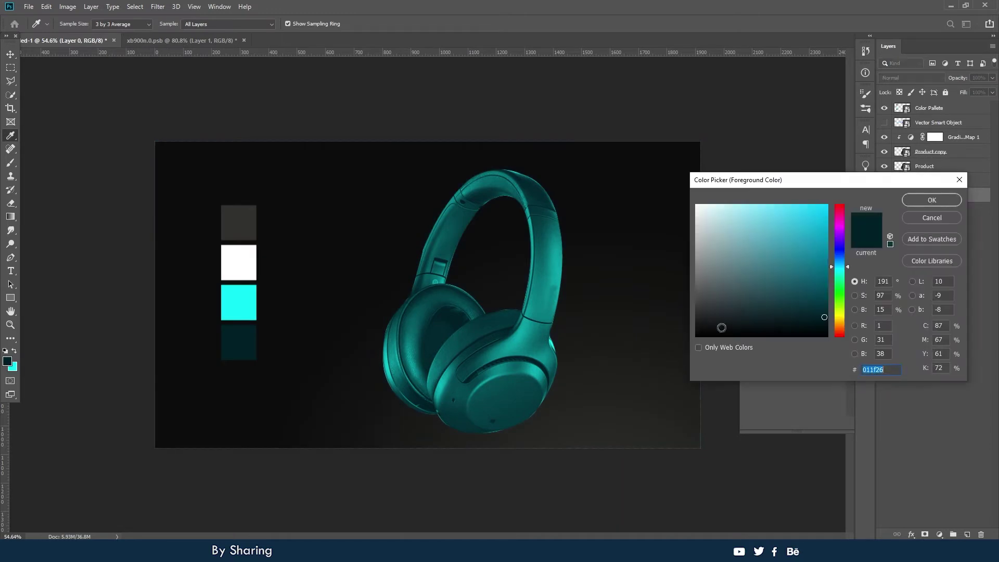
{"action": "key", "text": "Return"}
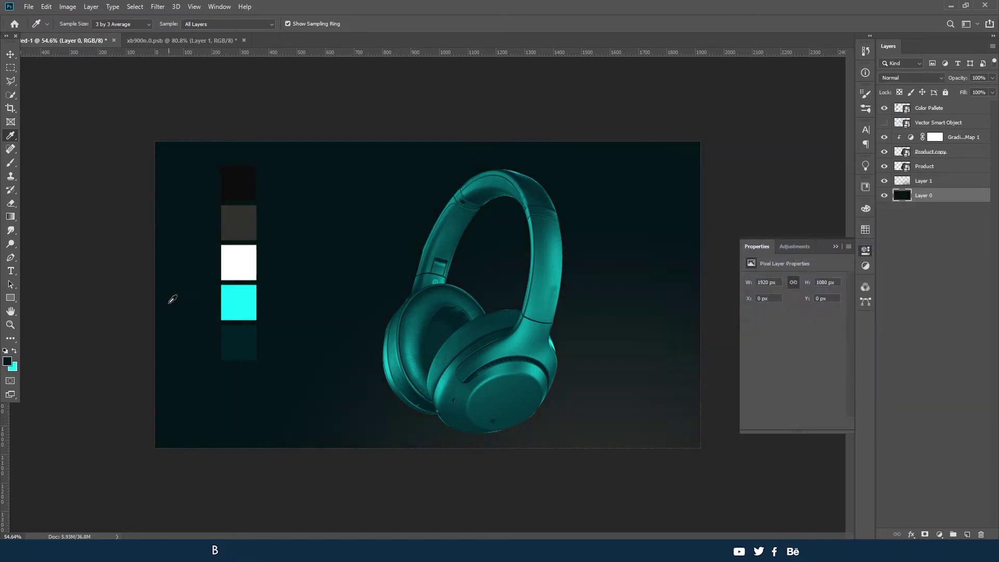
Darken the foreground colour to a near-black teal, then select Product copy and zoom in
{"action": "left_click", "coordinate": [7, 362]}
{"action": "left_click", "coordinate": [922, 203]}
{"action": "left_click", "coordinate": [7, 362]}
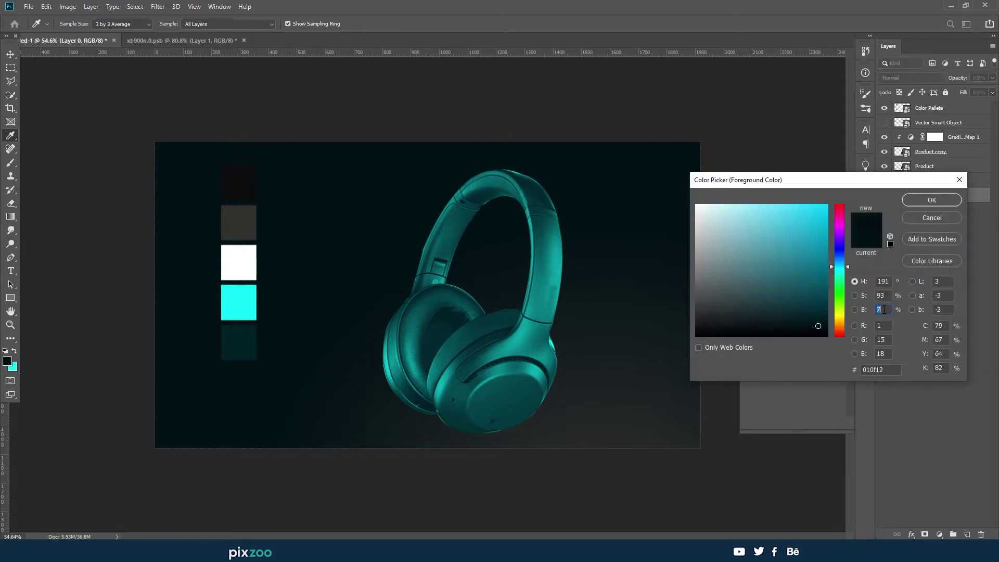
{"action": "key", "text": "Return"}
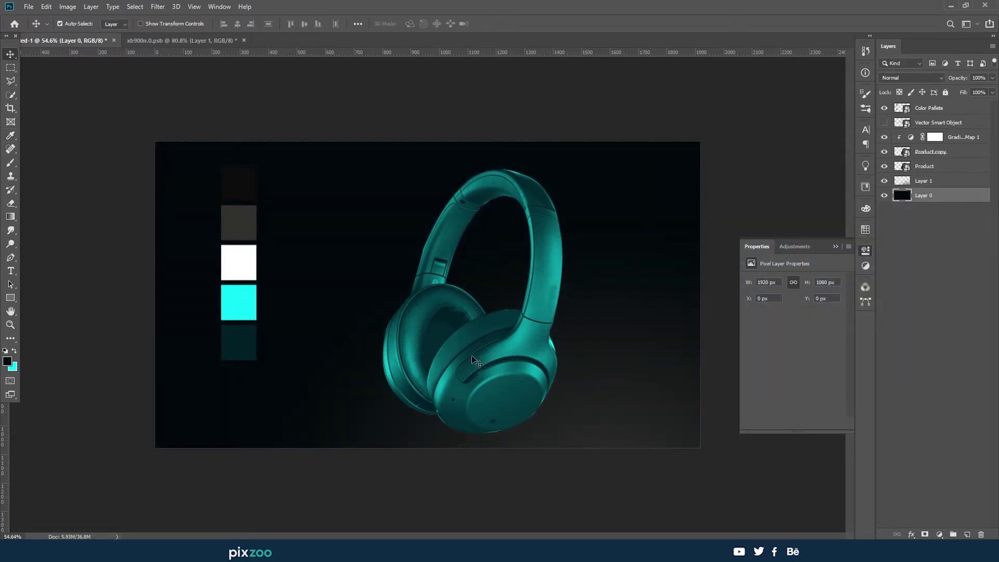
{"action": "left_click", "coordinate": [926, 151]}
{"action": "key", "text": "ctrl+plus"}
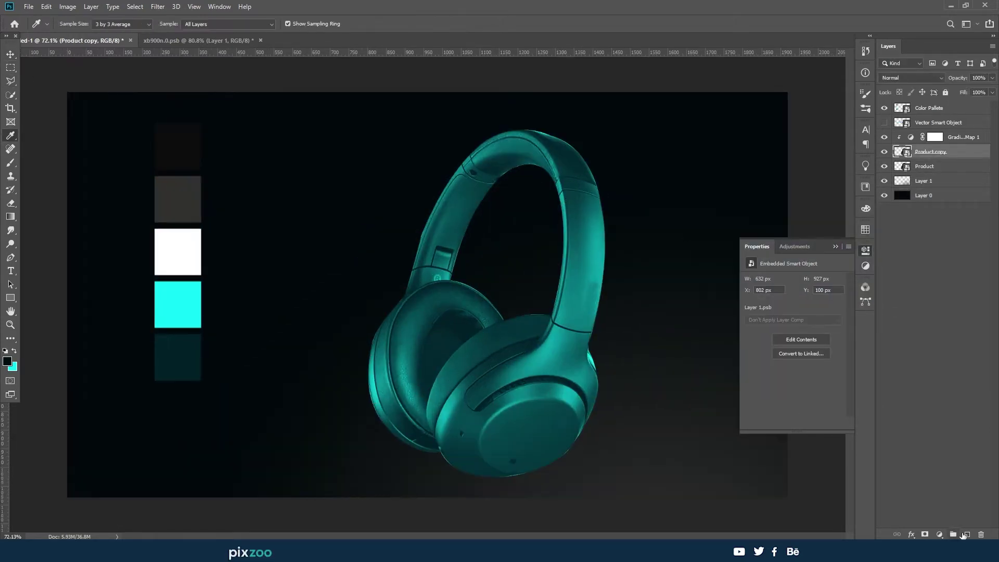
Add a new unclipped paint layer above the gradient map and brush shadow onto the headband top
{"action": "left_click", "coordinate": [963, 535]}
{"action": "key", "text": "b"}
{"action": "scroll", "coordinate": [654, 238], "scroll_direction": "up", "scroll_amount": 3}
{"action": "scroll", "coordinate": [487, 128], "scroll_direction": "up", "scroll_amount": 3}
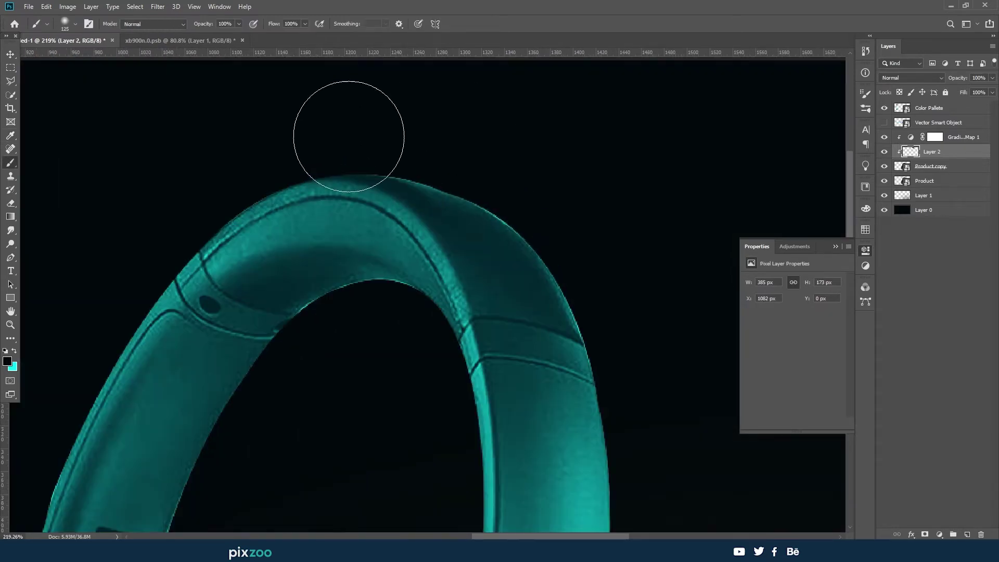
{"action": "left_click_drag", "start_coordinate": [348, 130], "coordinate": [583, 191]}
{"action": "key", "text": "ctrl+bracketright"}
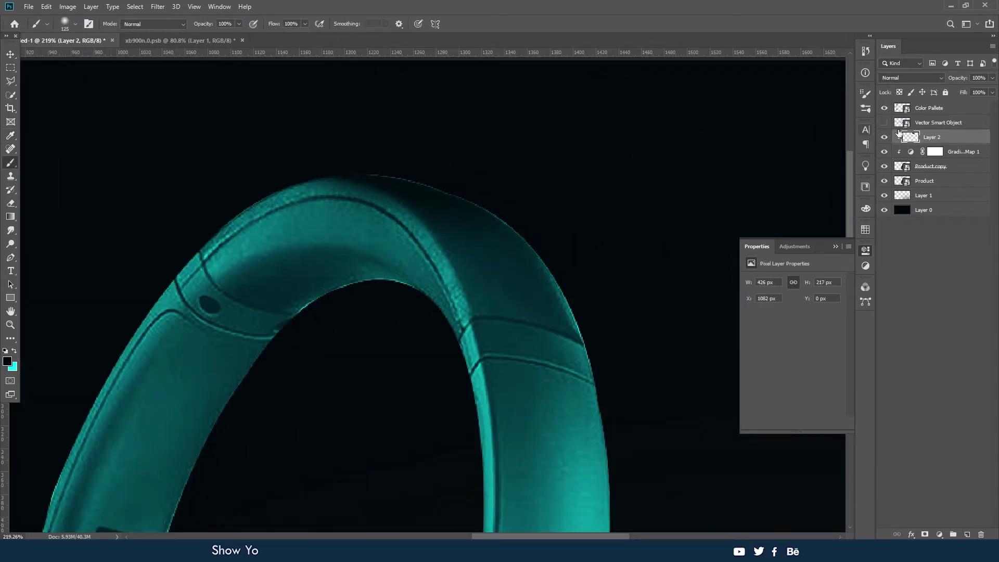
{"action": "key", "text": "ctrl+alt+g"}
Darken more of the headband top and the area beside its left side
{"action": "scroll", "coordinate": [553, 193], "scroll_direction": "down", "scroll_amount": 2}
{"action": "key", "text": "bracketright"}
{"action": "key", "text": "bracketright"}
{"action": "left_click_drag", "start_coordinate": [222, 150], "coordinate": [122, 264]}
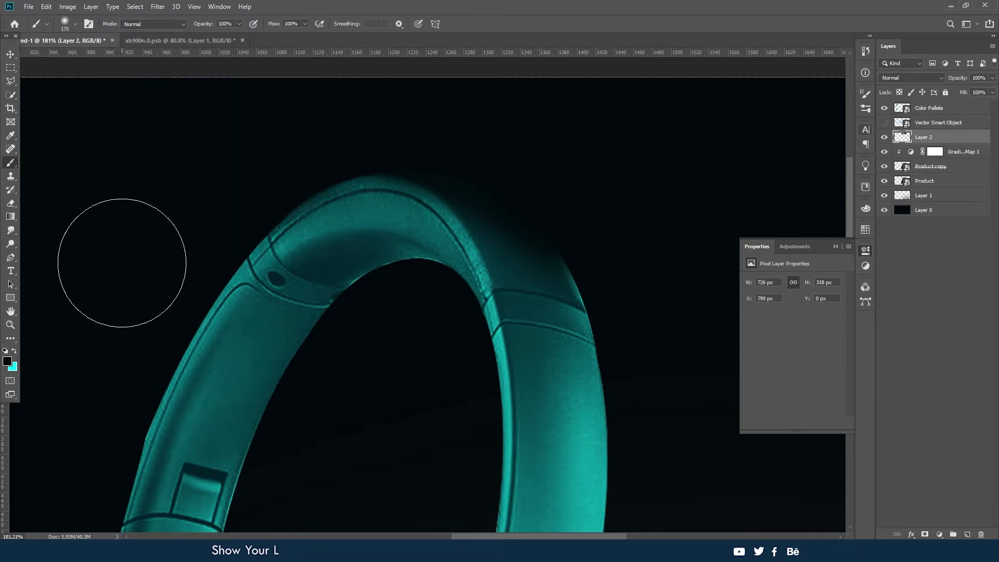
{"action": "scroll", "coordinate": [497, 187], "scroll_direction": "down", "scroll_amount": 1}
{"action": "scroll", "coordinate": [515, 231], "scroll_direction": "left", "scroll_amount": 5}
{"action": "key", "text": "bracketleft"}
{"action": "mouse_move", "coordinate": [328, 167]}
{"action": "left_mouse_down"}
{"action": "mouse_move", "coordinate": [350, 192]}
{"action": "mouse_move", "coordinate": [358, 169]}
{"action": "left_mouse_up"}
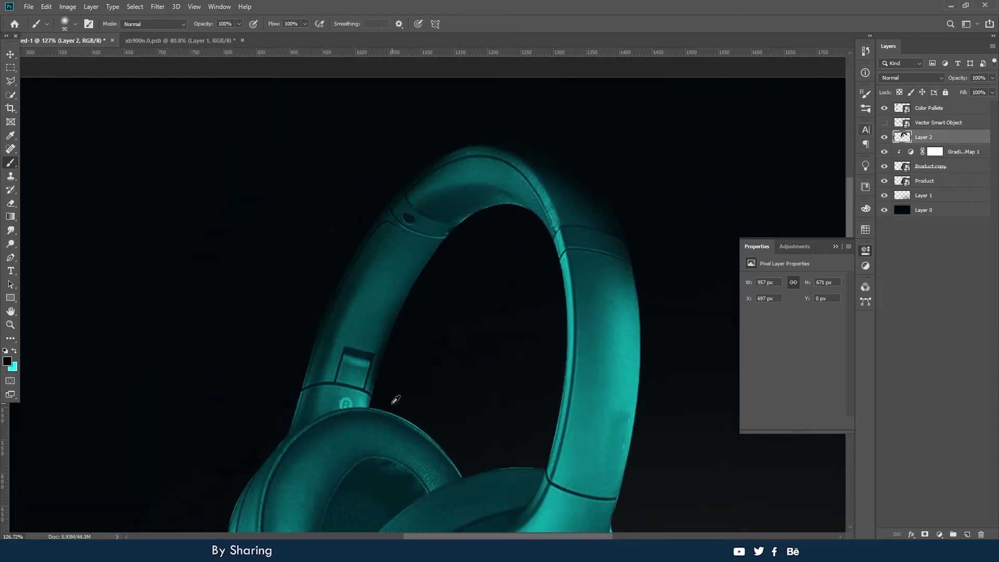
{"action": "scroll", "coordinate": [396, 399], "scroll_direction": "up", "scroll_amount": 3}
{"action": "key", "text": "bracketleft"}
{"action": "key", "text": "bracketleft"}
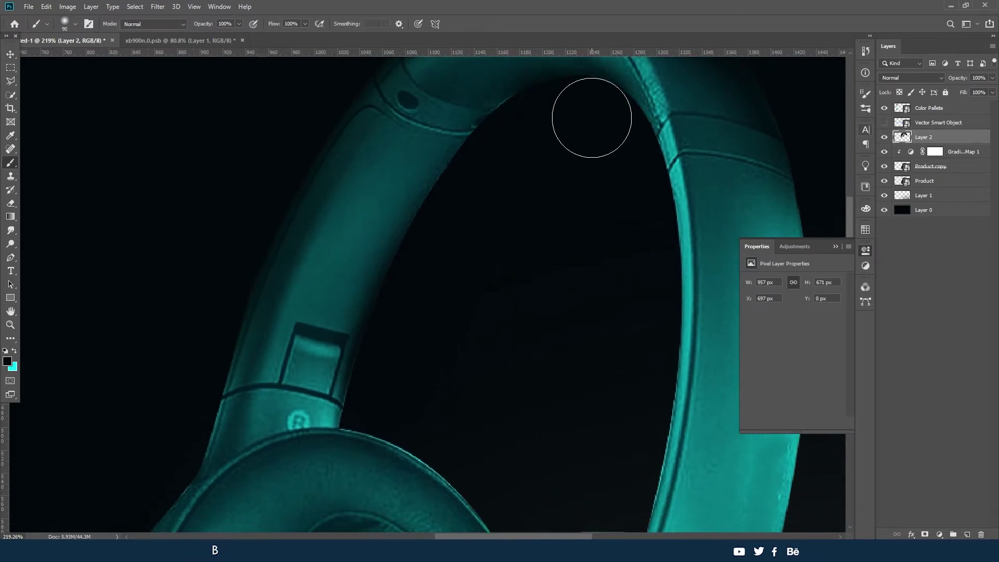
Enlarge the brush and paint a darker shadow beneath the earcup, undoing part of it
{"action": "scroll", "coordinate": [592, 116], "scroll_direction": "down", "scroll_amount": 3}
{"action": "scroll", "coordinate": [296, 353], "scroll_direction": "up", "scroll_amount": 3}
{"action": "key", "text": "bracketright"}
{"action": "key", "text": "bracketright"}
{"action": "key", "text": "bracketright"}
{"action": "scroll", "coordinate": [364, 255], "scroll_direction": "down", "scroll_amount": 2}
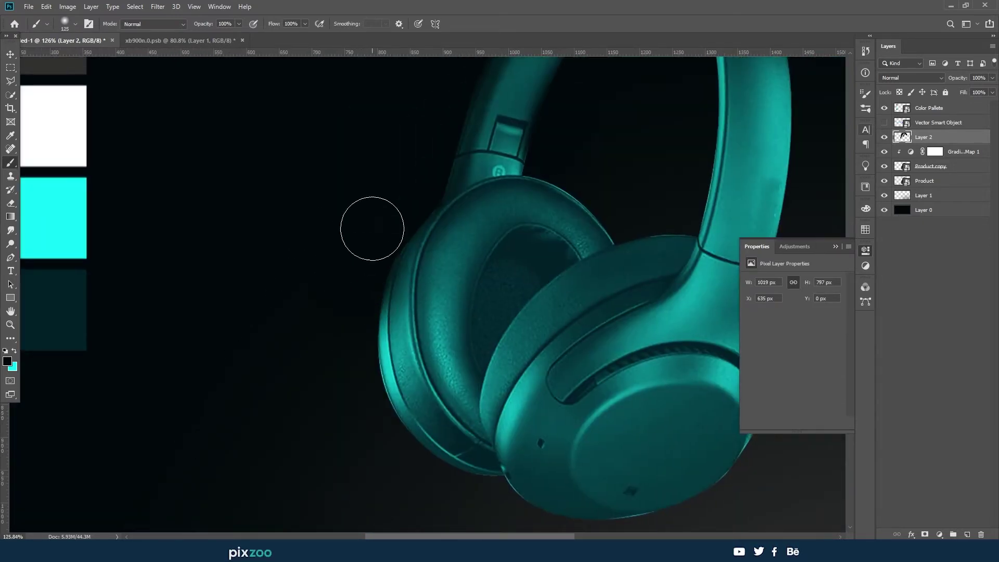
{"action": "scroll", "coordinate": [351, 391], "scroll_direction": "up", "scroll_amount": 3}
{"action": "scroll", "coordinate": [332, 339], "scroll_direction": "down", "scroll_amount": 3}
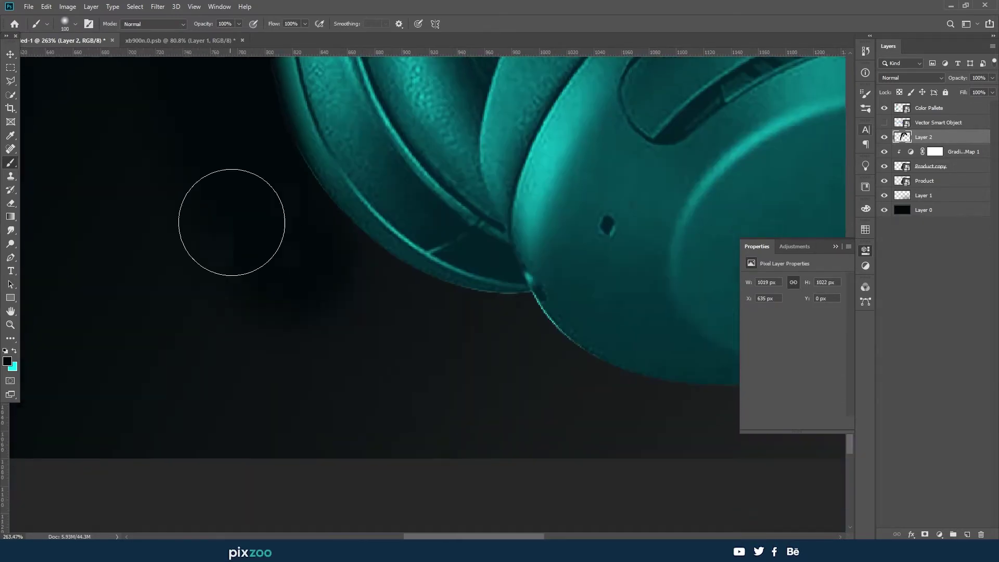
{"action": "key", "text": "bracketright"}
{"action": "scroll", "coordinate": [432, 333], "scroll_direction": "down", "scroll_amount": 3}
{"action": "scroll", "coordinate": [346, 397], "scroll_direction": "up", "scroll_amount": 1}
{"action": "scroll", "coordinate": [609, 335], "scroll_direction": "up", "scroll_amount": 2}
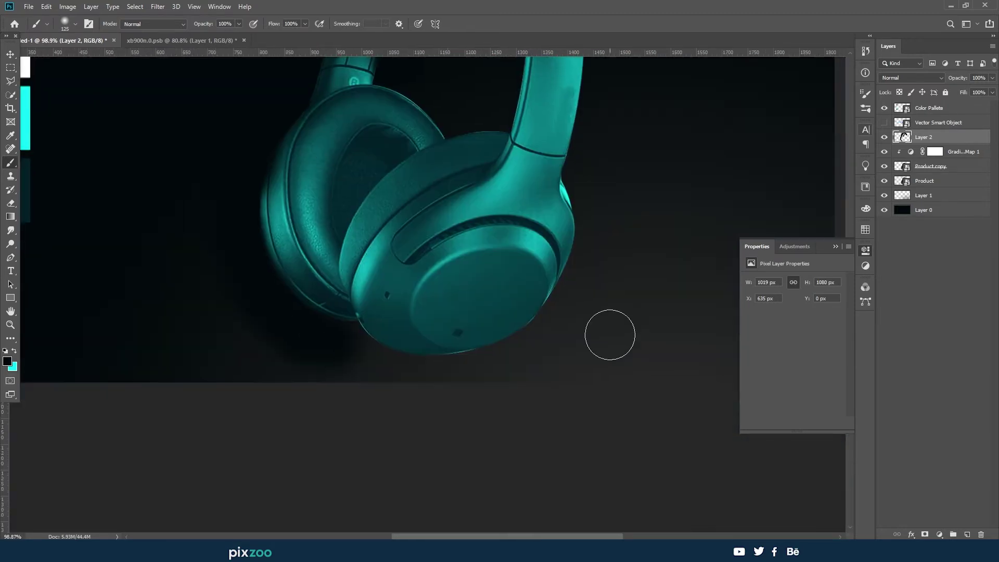
{"action": "key", "text": "bracketright"}
{"action": "left_click_drag", "start_coordinate": [453, 387], "coordinate": [313, 408]}
{"action": "key", "text": "ctrl+z"}
Sample a lighter background colour for the brush
{"action": "key", "text": "i"}
{"action": "scroll", "coordinate": [519, 434], "scroll_direction": "up", "scroll_amount": 3}
{"action": "scroll", "coordinate": [519, 435], "scroll_direction": "left", "scroll_amount": 5}
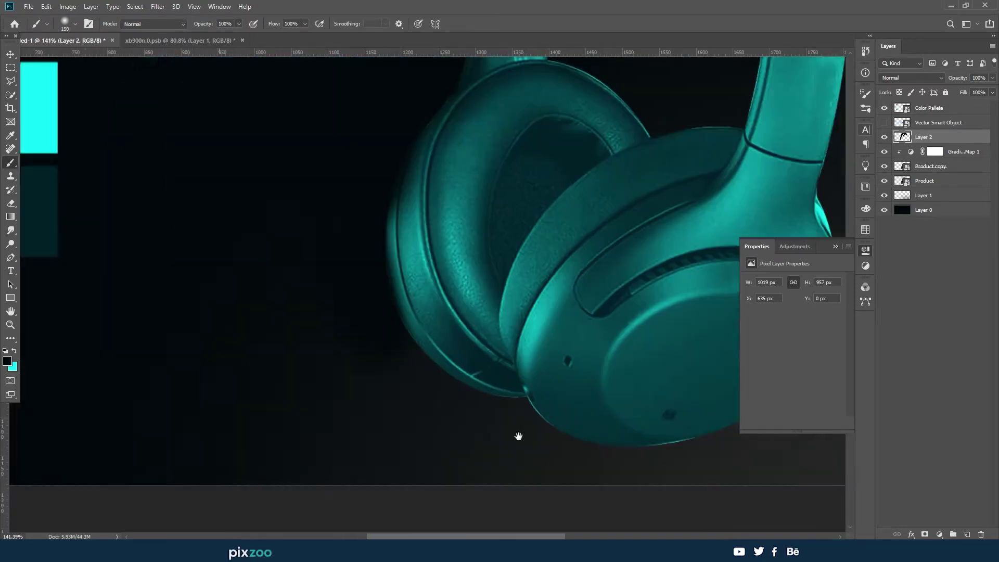
{"action": "key", "text": "b"}
{"action": "left_click", "coordinate": [242, 271]}
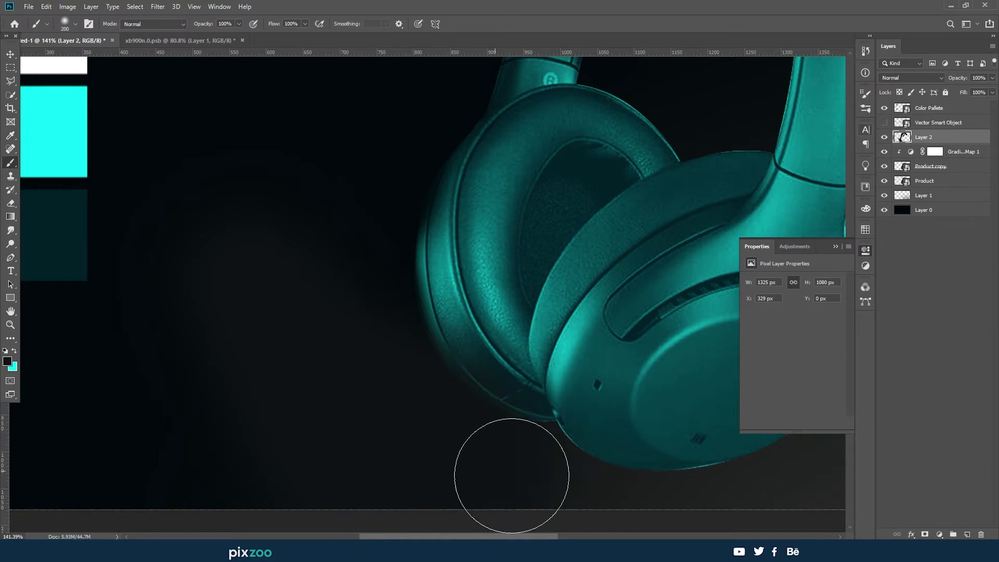
{"action": "scroll", "coordinate": [512, 476], "scroll_direction": "down", "scroll_amount": 3}
{"action": "scroll", "coordinate": [511, 476], "scroll_direction": "right", "scroll_amount": 5}
{"action": "key", "text": "i"}
{"action": "key", "text": "b"}
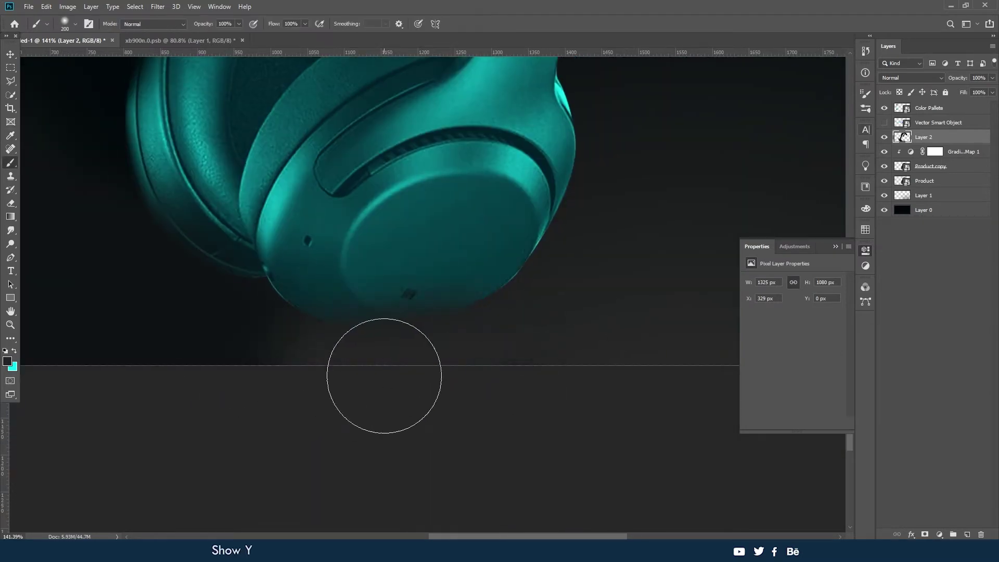
{"action": "scroll", "coordinate": [359, 406], "scroll_direction": "up", "scroll_amount": 3}
{"action": "scroll", "coordinate": [359, 406], "scroll_direction": "right", "scroll_amount": 5}
{"action": "scroll", "coordinate": [476, 317], "scroll_direction": "down", "scroll_amount": 5}
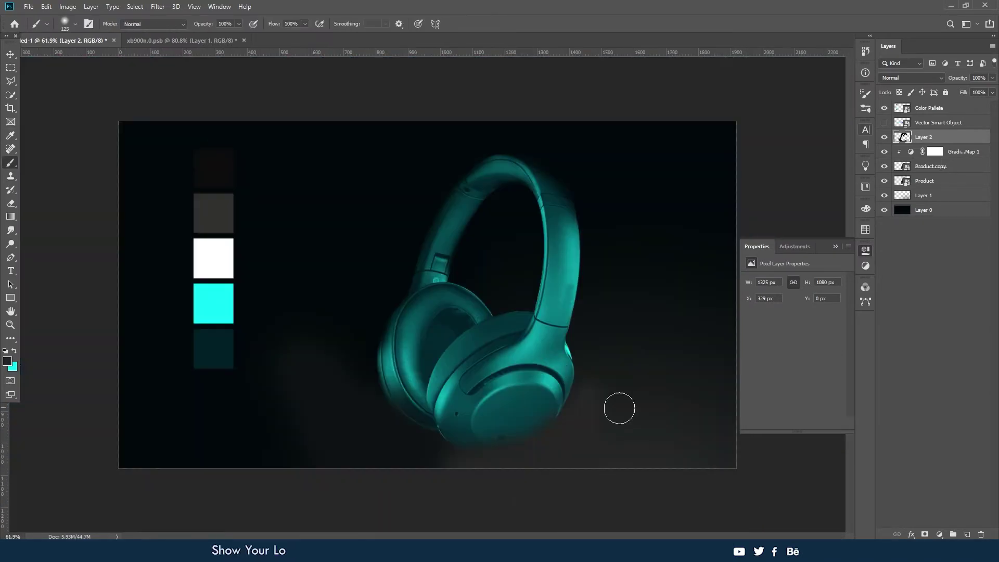
Paint Layer 2 out to the poster's left edge with a much larger brush
{"action": "key", "text": "bracketright"}
{"action": "key", "text": "bracketright"}
{"action": "key", "text": "bracketright"}
{"action": "key", "text": "bracketright"}
{"action": "key", "text": "bracketright"}
{"action": "key", "text": "bracketright"}
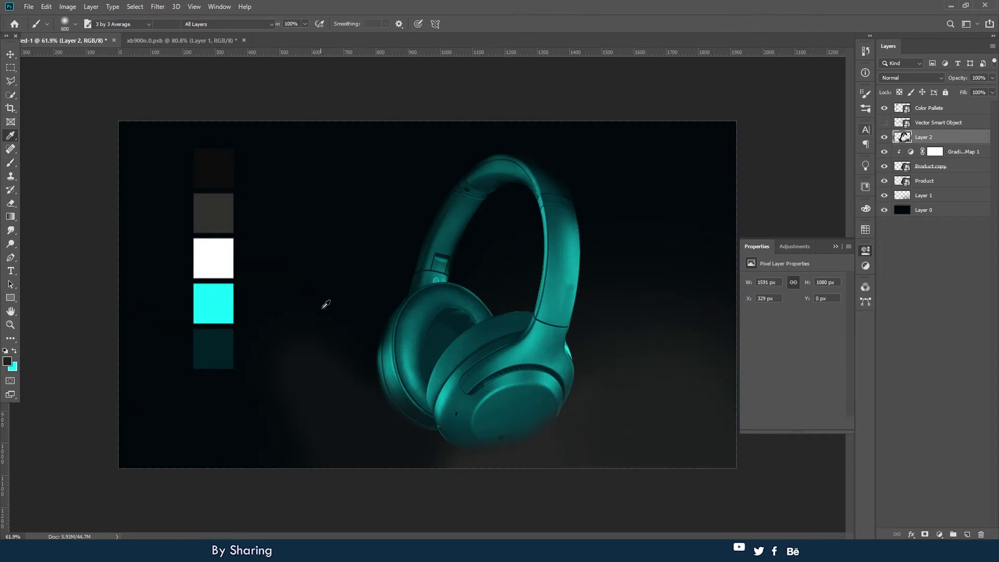
{"action": "key", "text": "bracketright"}
{"action": "left_click_drag", "start_coordinate": [145, 356], "coordinate": [295, 473]}
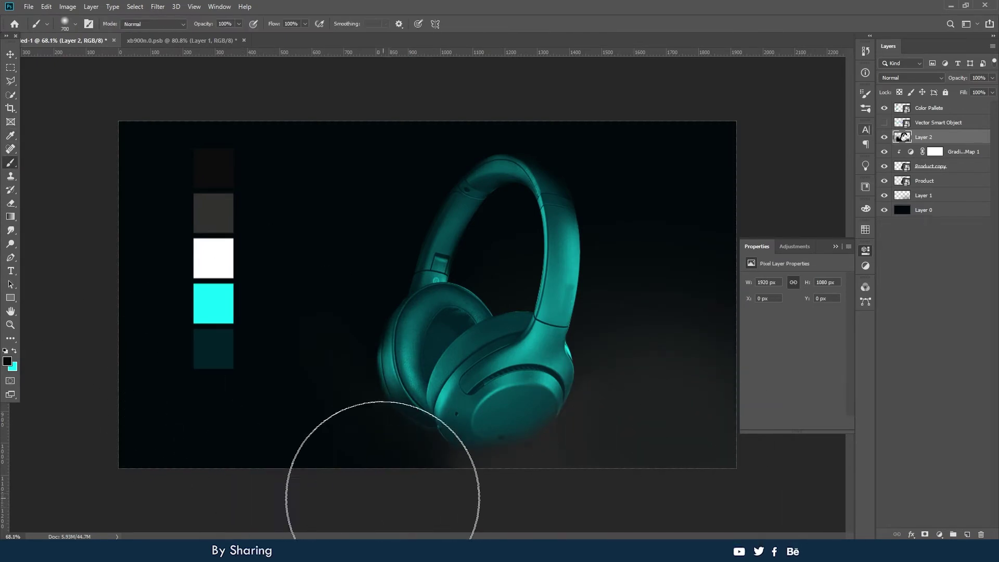
{"action": "scroll", "coordinate": [365, 265], "scroll_direction": "down", "scroll_amount": 2}
{"action": "scroll", "coordinate": [391, 276], "scroll_direction": "down", "scroll_amount": 2}
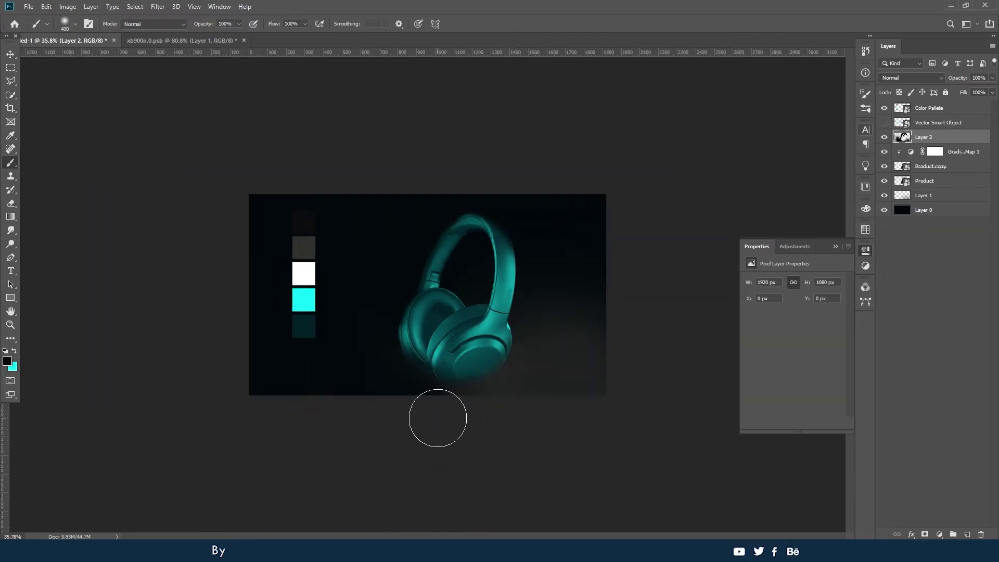
{"action": "left_click", "coordinate": [11, 54]}
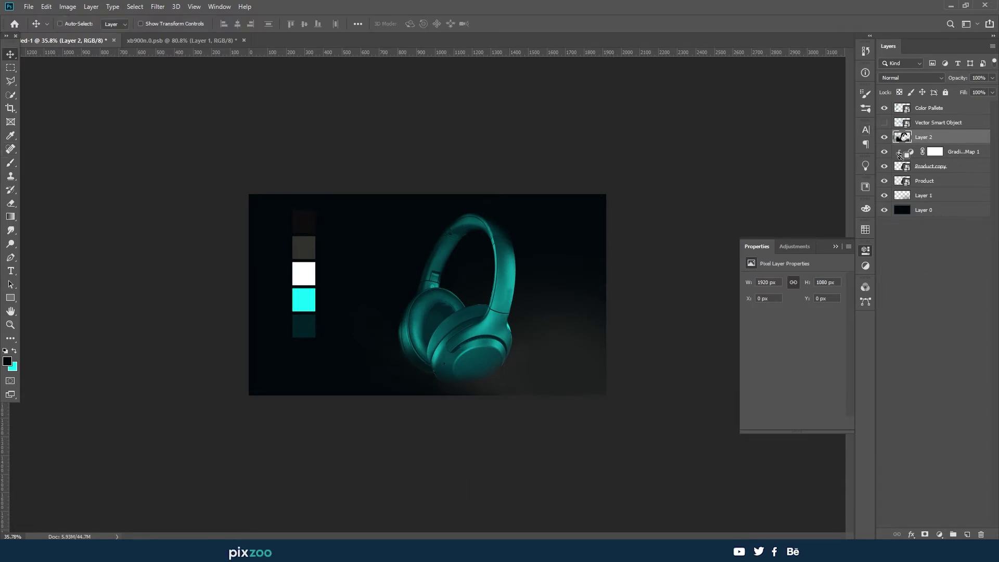
Load the Product copy outline, expand it by 2 px, and mask Layer 2 with it
{"action": "left_click", "coordinate": [899, 151]}
{"action": "double_click", "coordinate": [902, 166]}
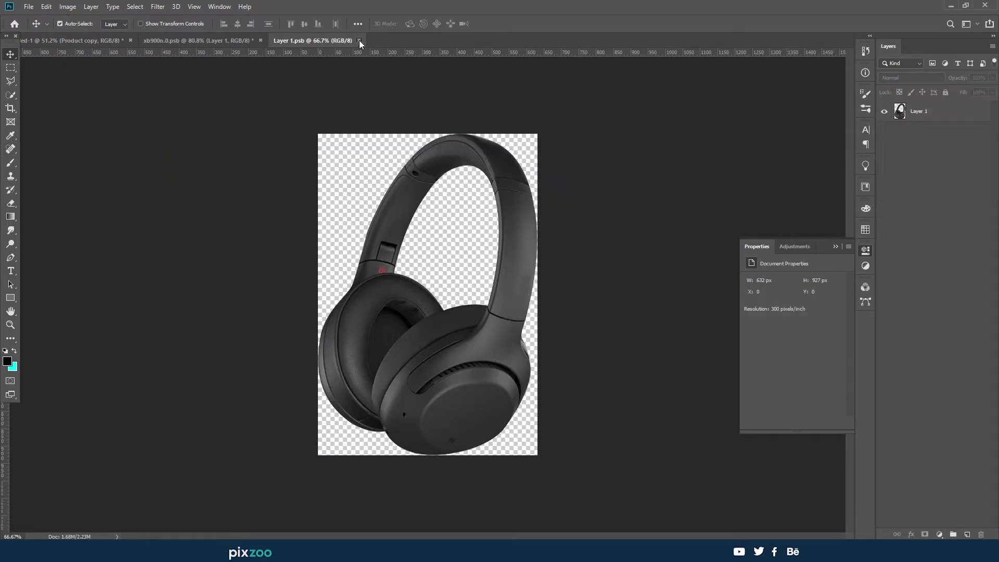
{"action": "left_click", "coordinate": [359, 41]}
{"action": "left_click", "coordinate": [902, 136]}
{"action": "left_click", "coordinate": [135, 6]}
{"action": "left_click", "coordinate": [263, 176]}
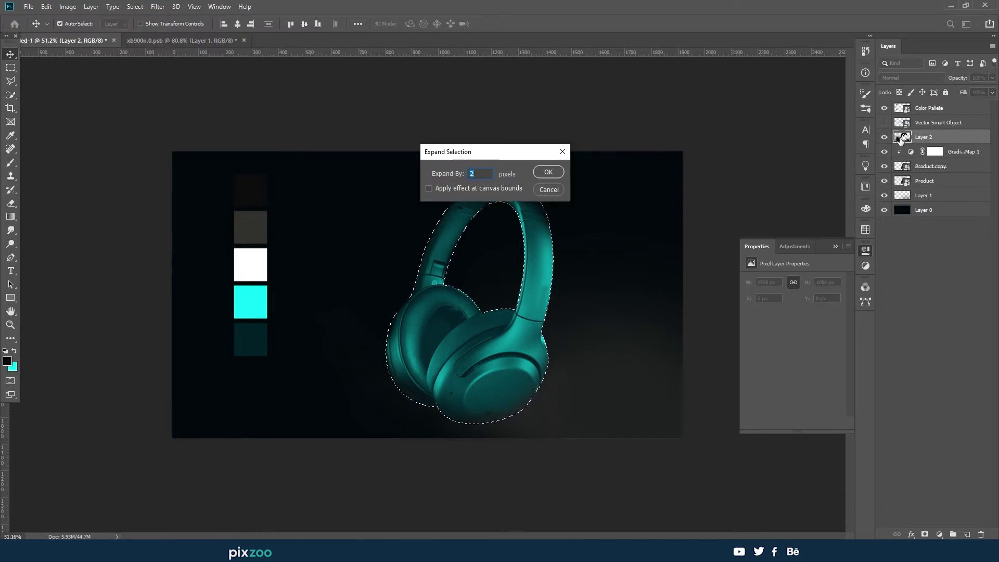
{"action": "key", "text": "Return"}
{"action": "key", "text": "ctrl+plus"}
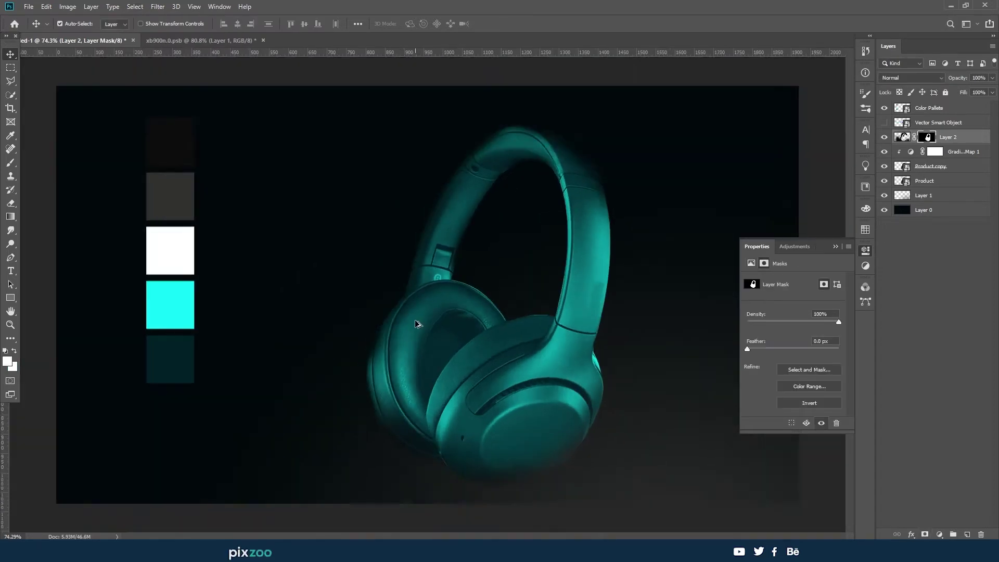
{"action": "key", "text": "ctrl+minus"}
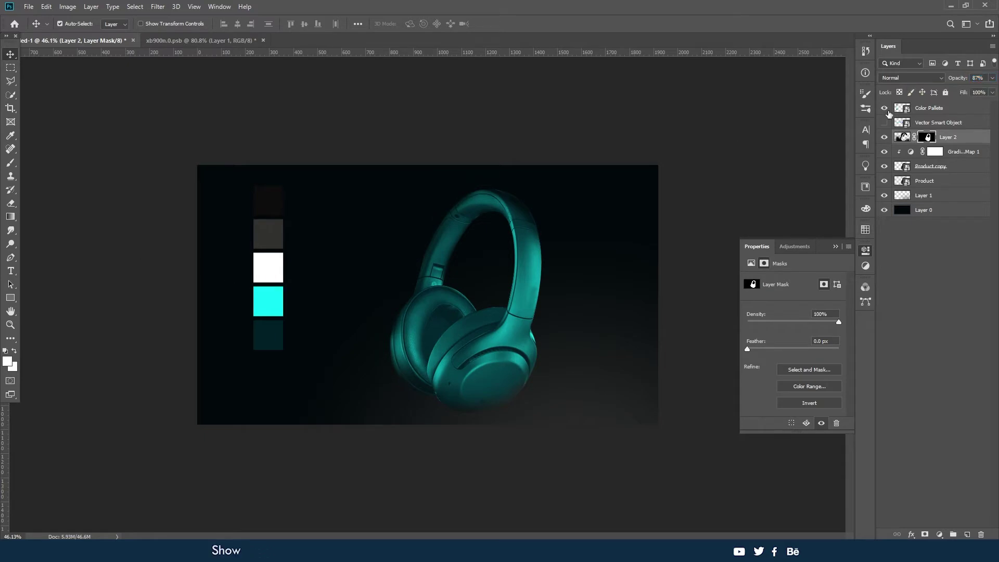
Show the sound-wave artwork and clip a copy of the teal gradient map to it
{"action": "left_click", "coordinate": [884, 122]}
{"action": "left_click", "coordinate": [937, 122]}
{"action": "mouse_move", "coordinate": [962, 151]}
{"action": "left_mouse_down"}
{"action": "mouse_move", "coordinate": [936, 104]}
{"action": "mouse_move", "coordinate": [952, 130]}
{"action": "left_mouse_up"}
{"action": "left_click", "coordinate": [915, 130], "text": "alt"}
{"action": "scroll", "coordinate": [341, 271], "scroll_direction": "up", "scroll_amount": 2}
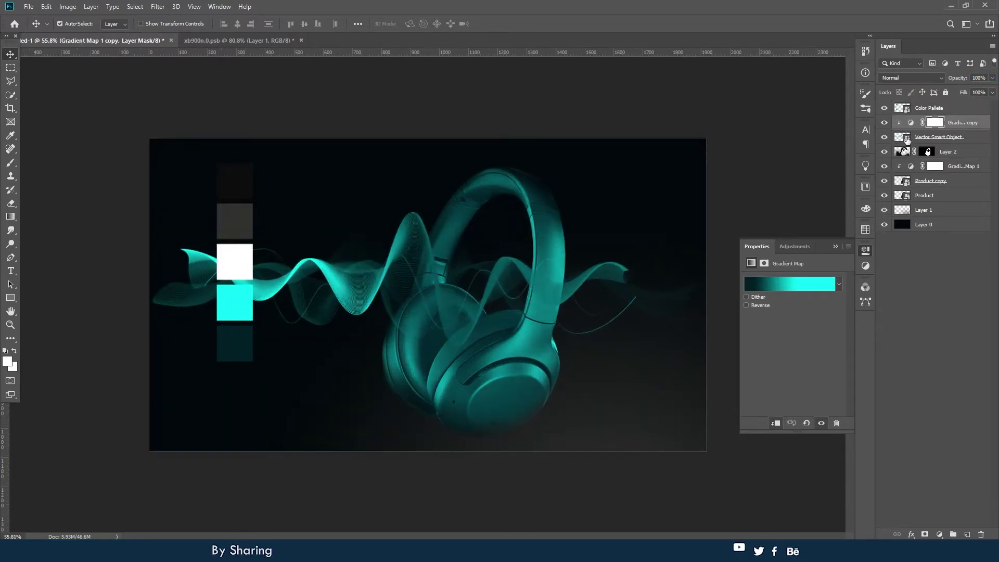
Mask the Vector Smart Object wave layer and paint out its left end in black
{"action": "left_click", "coordinate": [939, 137]}
{"action": "left_click", "coordinate": [925, 535]}
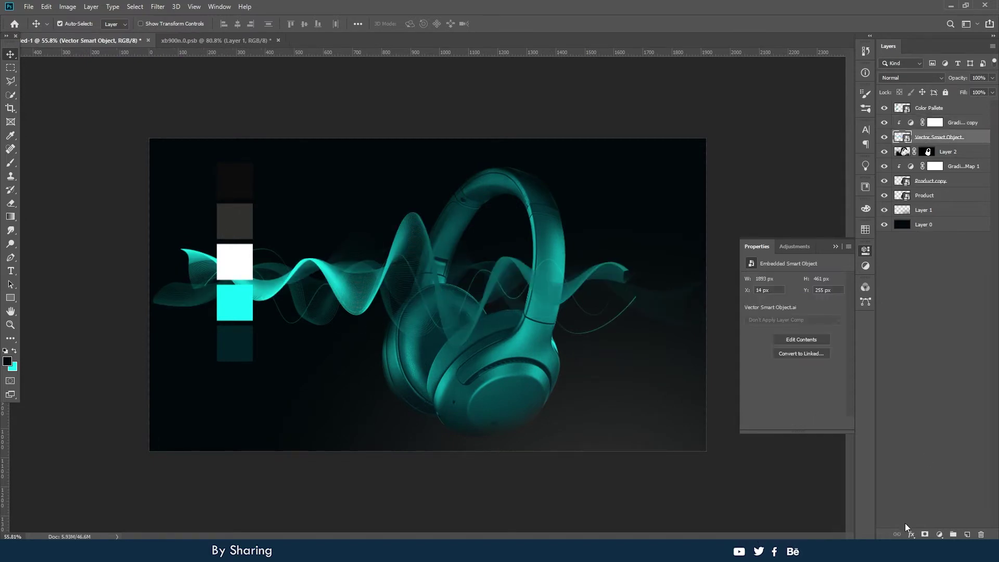
{"action": "key", "text": "b"}
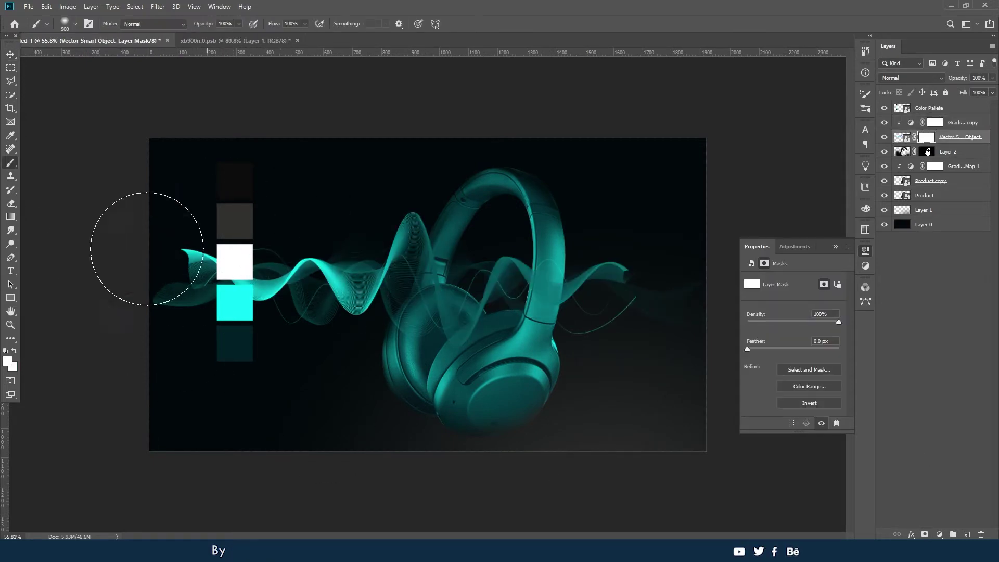
{"action": "key", "text": "x"}
{"action": "mouse_move", "coordinate": [55, 250]}
{"action": "left_mouse_down"}
{"action": "mouse_move", "coordinate": [89, 238]}
{"action": "mouse_move", "coordinate": [123, 368]}
{"action": "left_mouse_up"}
{"action": "key", "text": "v"}
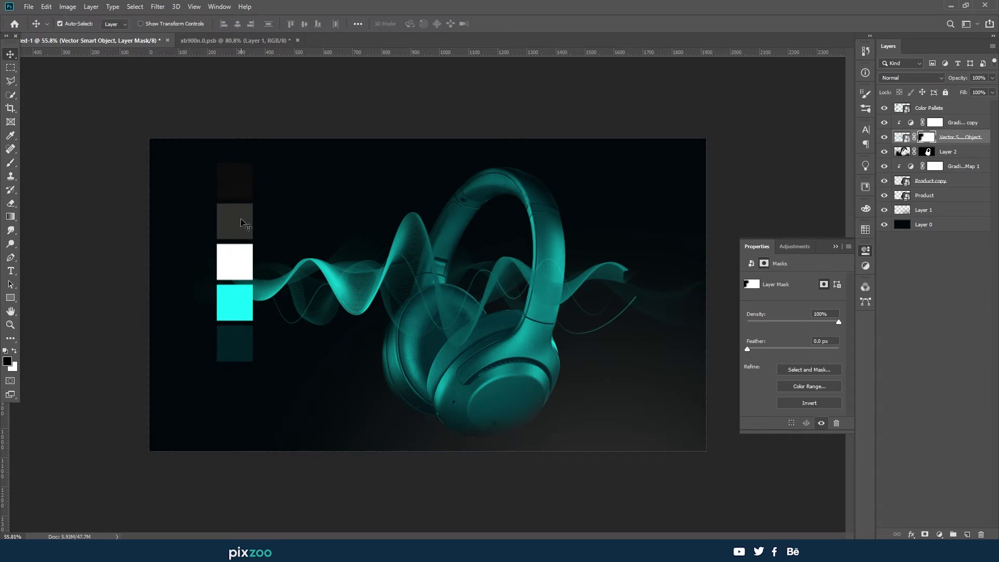
Shrink the colour palette swatches into the top-left corner and shift the waves left
{"action": "left_click", "coordinate": [241, 223]}
{"action": "key", "text": "ctrl+t"}
{"action": "left_click_drag", "start_coordinate": [253, 361], "coordinate": [201, 229]}
{"action": "key", "text": "Return"}
{"action": "left_click_drag", "start_coordinate": [281, 268], "coordinate": [250, 268]}
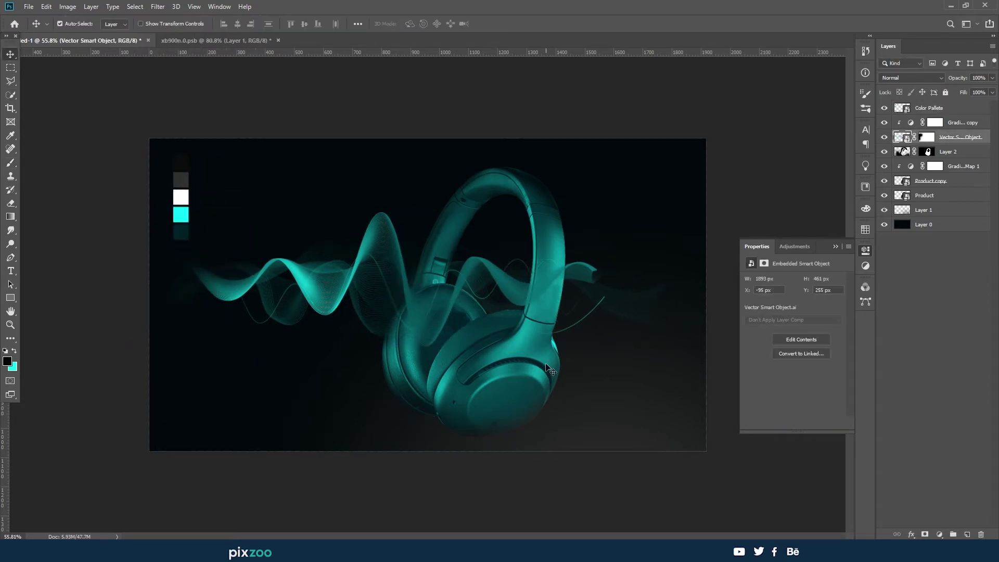
Scale the sound-wave artwork down toward the centre and start a text layer on the left
{"action": "key", "text": "b"}
{"action": "left_click", "coordinate": [926, 136]}
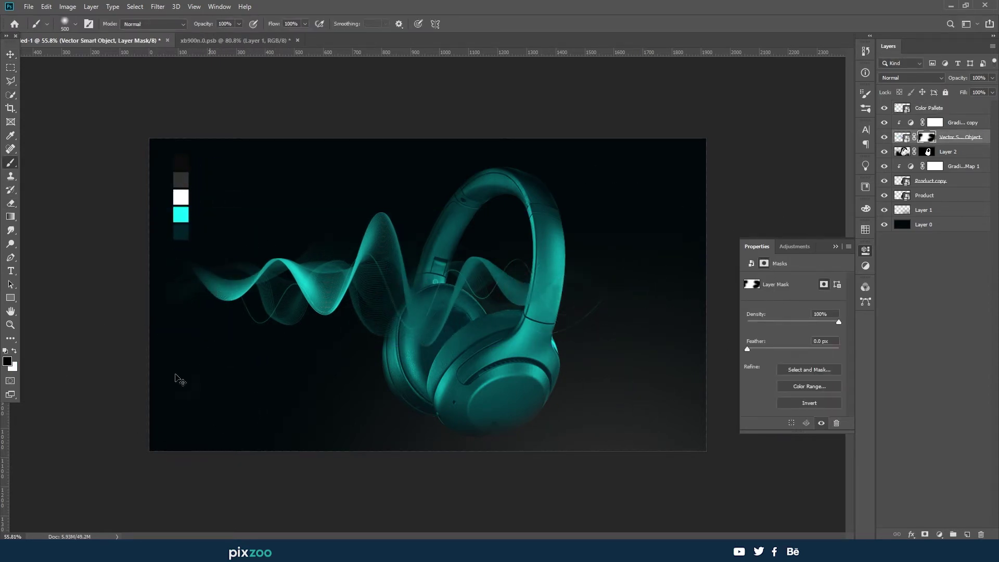
{"action": "key", "text": "ctrl+t"}
{"action": "left_click_drag", "start_coordinate": [180, 328], "coordinate": [235, 292]}
{"action": "key", "text": "Return"}
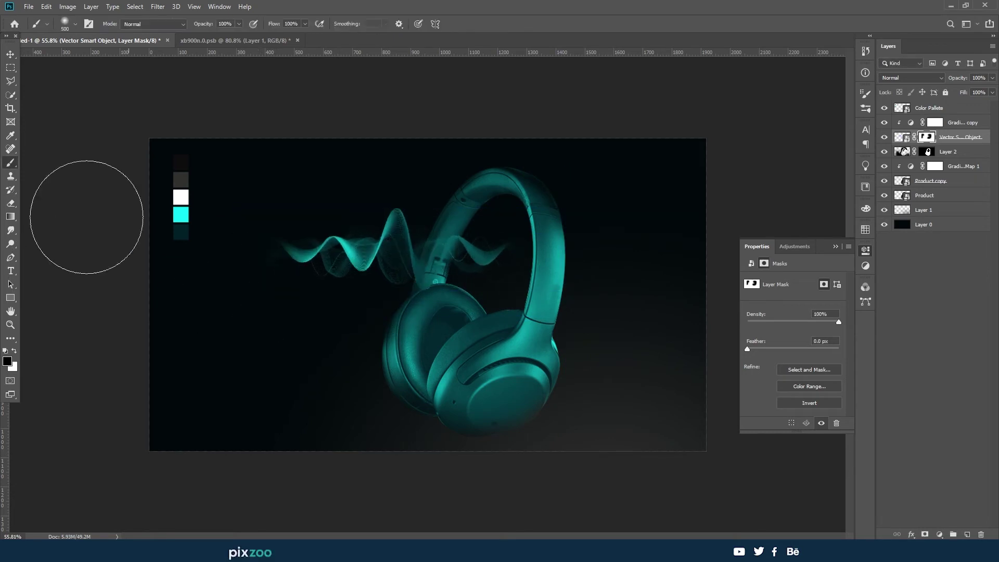
{"action": "key", "text": "t"}
{"action": "left_click", "coordinate": [197, 341]}
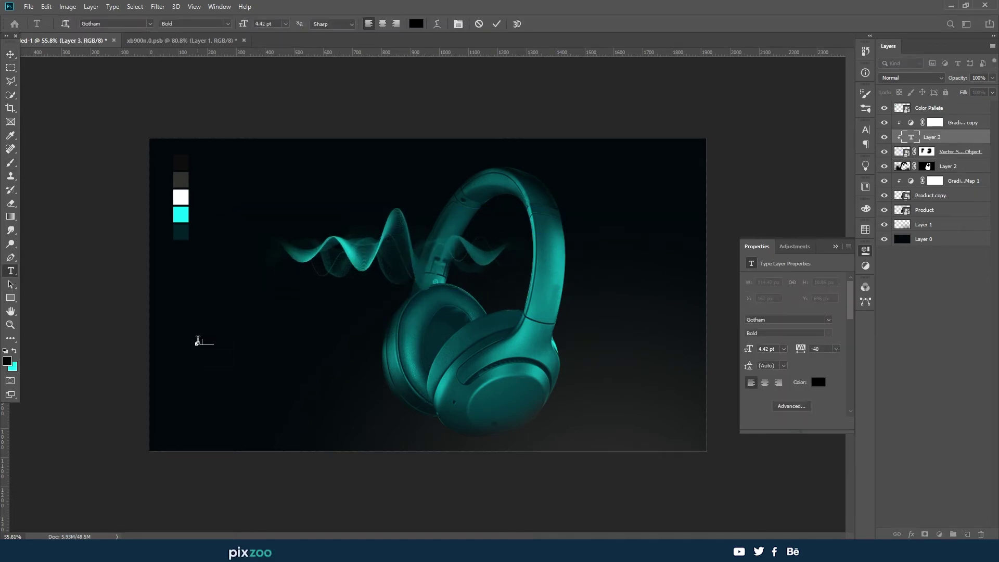
Commit the INTRODUCING text, colour it white, and bring its layer to the top
{"action": "key", "text": "ctrl+Return"}
{"action": "key", "text": "ctrl+t"}
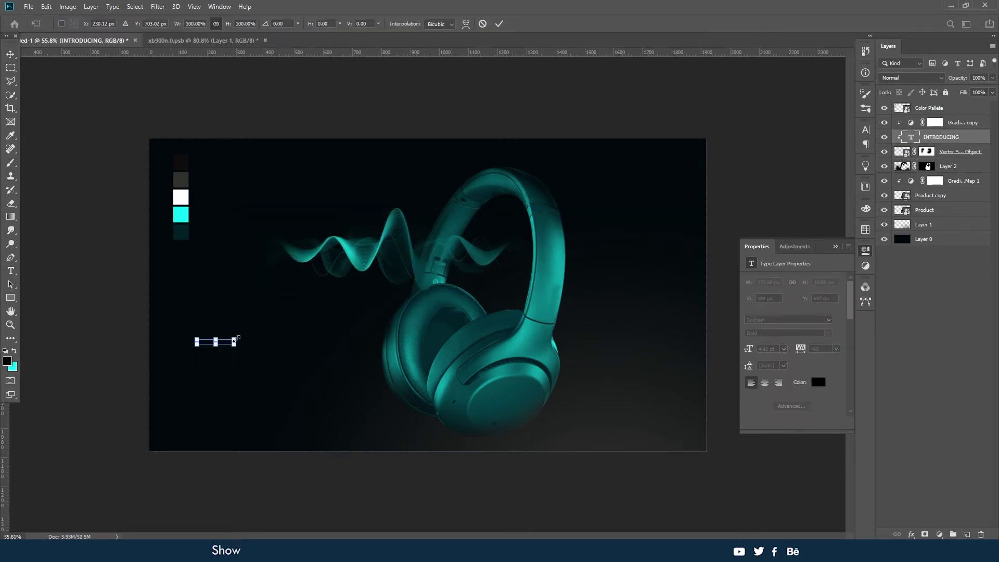
{"action": "left_click", "coordinate": [818, 382]}
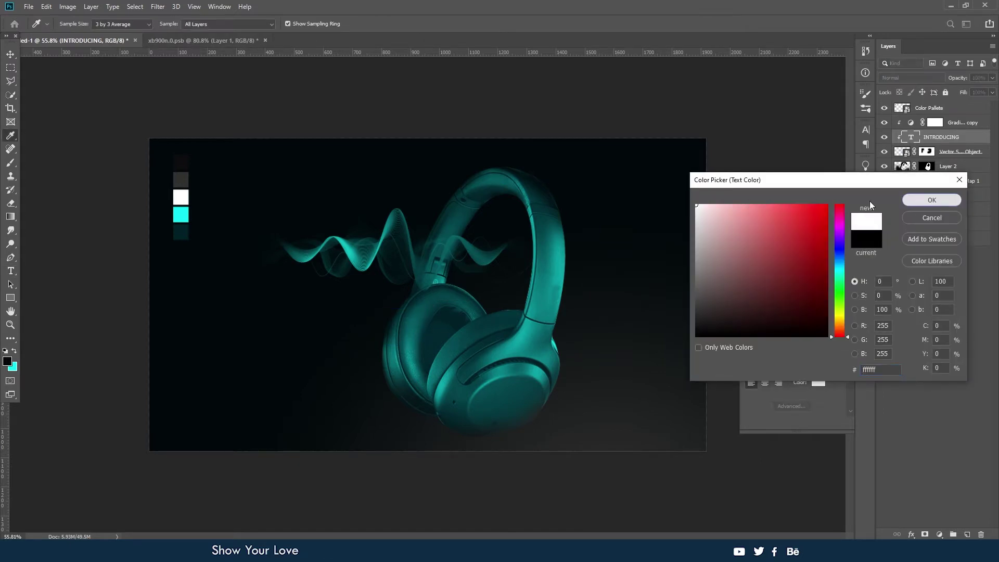
{"action": "left_click", "coordinate": [931, 200]}
{"action": "key", "text": "ctrl+shift+bracketright"}
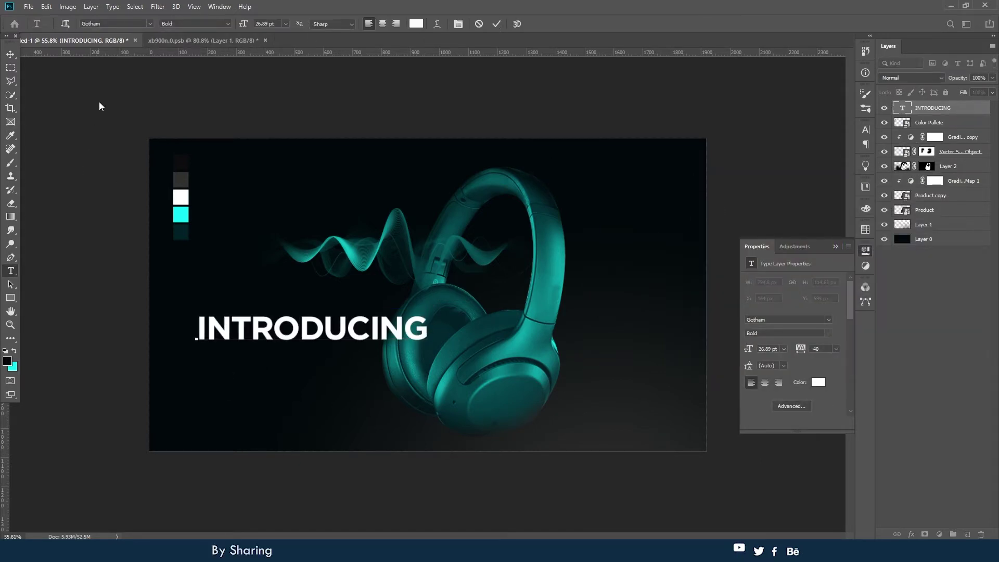
Set the INTRODUCING font to Century Gothic Regular
{"action": "left_click", "coordinate": [150, 23]}
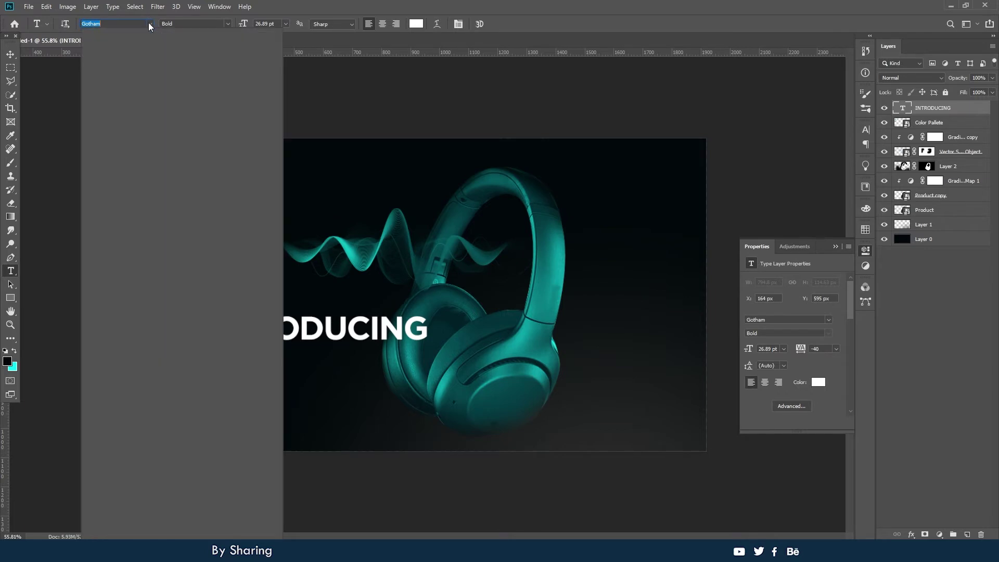
{"action": "scroll", "coordinate": [232, 384], "scroll_direction": "down", "scroll_amount": 1}
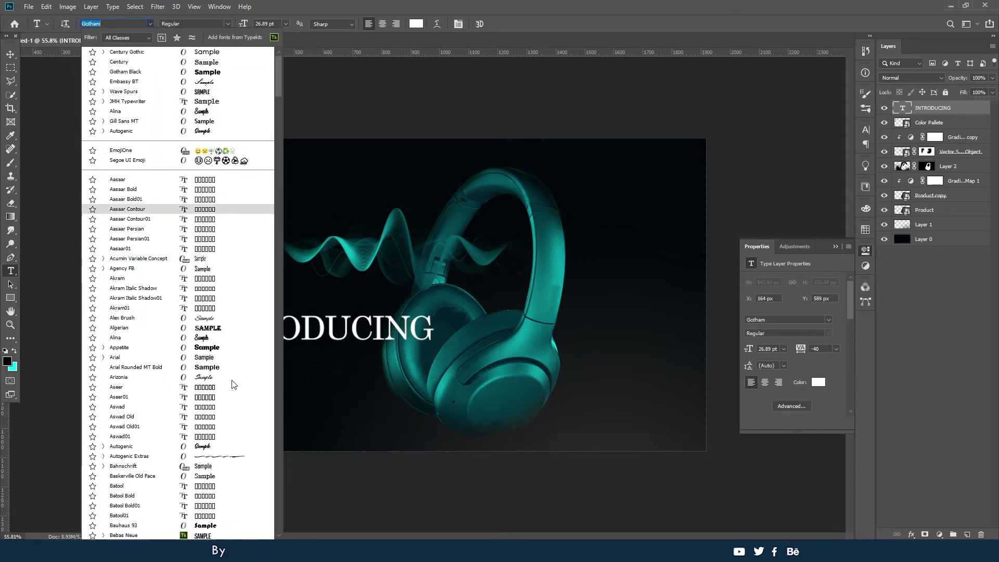
{"action": "scroll", "coordinate": [232, 384], "scroll_direction": "down", "scroll_amount": 4}
{"action": "scroll", "coordinate": [232, 384], "scroll_direction": "down", "scroll_amount": 3}
{"action": "scroll", "coordinate": [232, 384], "scroll_direction": "down", "scroll_amount": 5}
{"action": "scroll", "coordinate": [232, 384], "scroll_direction": "down", "scroll_amount": 3}
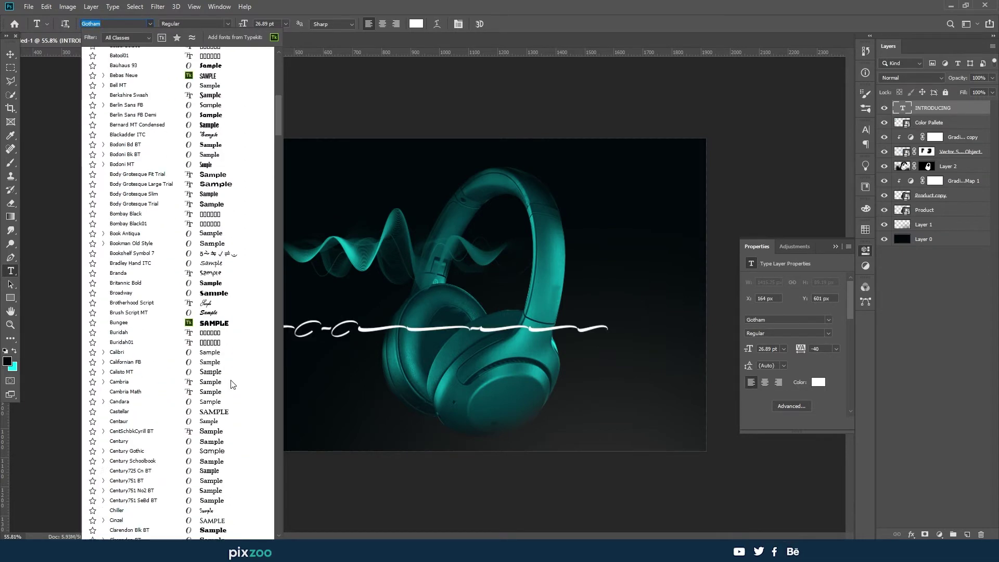
{"action": "scroll", "coordinate": [229, 375], "scroll_direction": "down", "scroll_amount": 3}
{"action": "scroll", "coordinate": [212, 300], "scroll_direction": "down", "scroll_amount": 5}
{"action": "scroll", "coordinate": [212, 300], "scroll_direction": "down", "scroll_amount": 3}
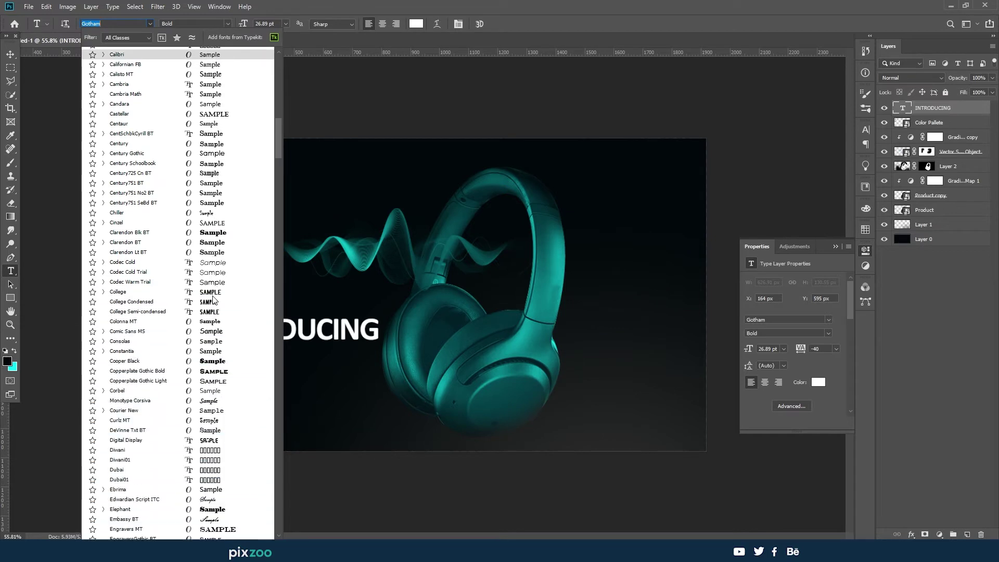
{"action": "scroll", "coordinate": [213, 300], "scroll_direction": "down", "scroll_amount": 1}
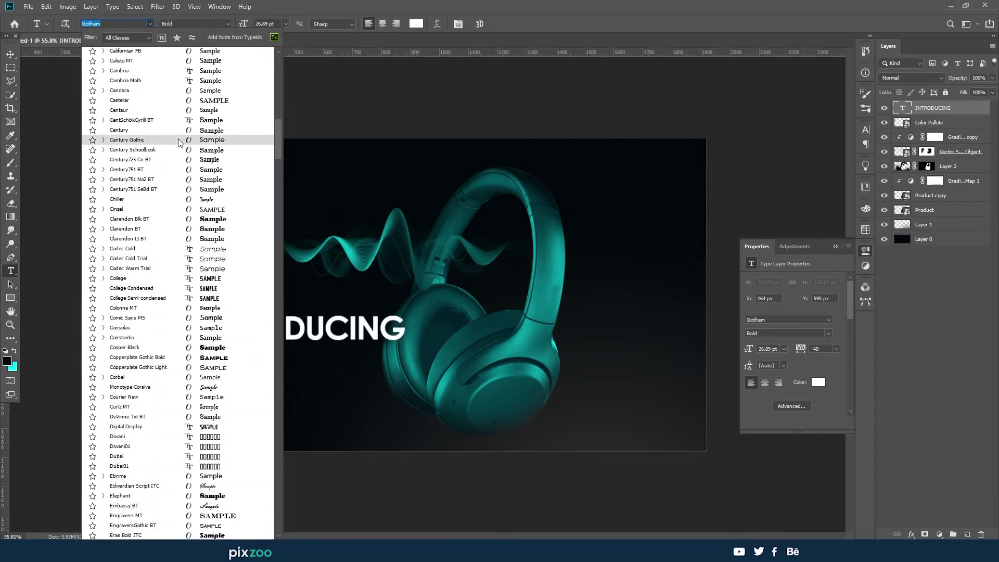
{"action": "left_click", "coordinate": [179, 140]}
{"action": "left_click", "coordinate": [227, 24]}
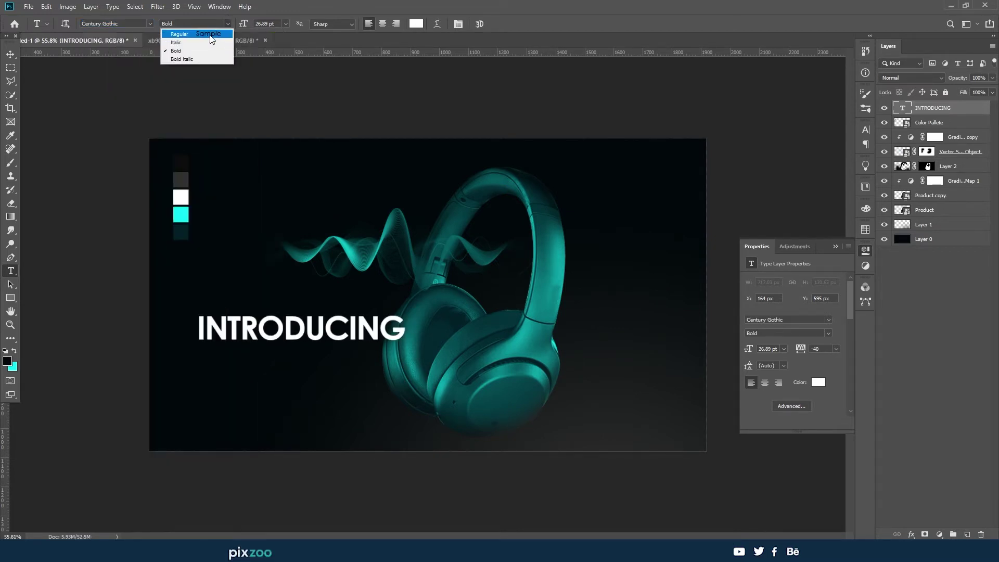
{"action": "left_click", "coordinate": [211, 39]}
Widen INTRODUCING's letter spacing, shrink it to 19.6 pt, and centre it across the headphones
{"action": "left_click", "coordinate": [199, 329]}
{"action": "key", "text": "ctrl+a"}
{"action": "key", "text": "alt+Right"}
{"action": "key", "text": "alt+Right"}
{"action": "key", "text": "alt+Right"}
{"action": "key", "text": "alt+Right"}
{"action": "key", "text": "alt+Right"}
{"action": "key", "text": "alt+Right"}
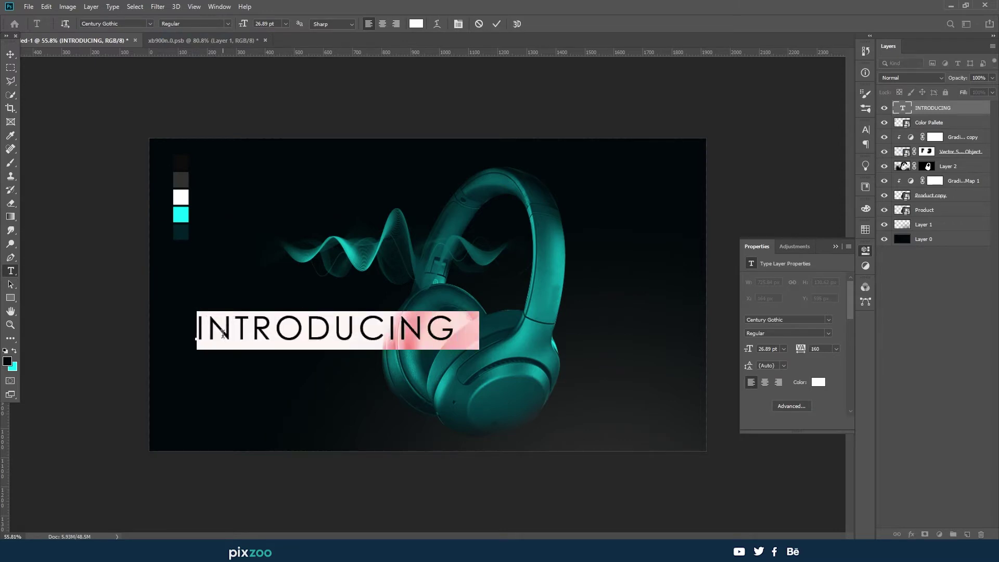
{"action": "key", "text": "alt+Right"}
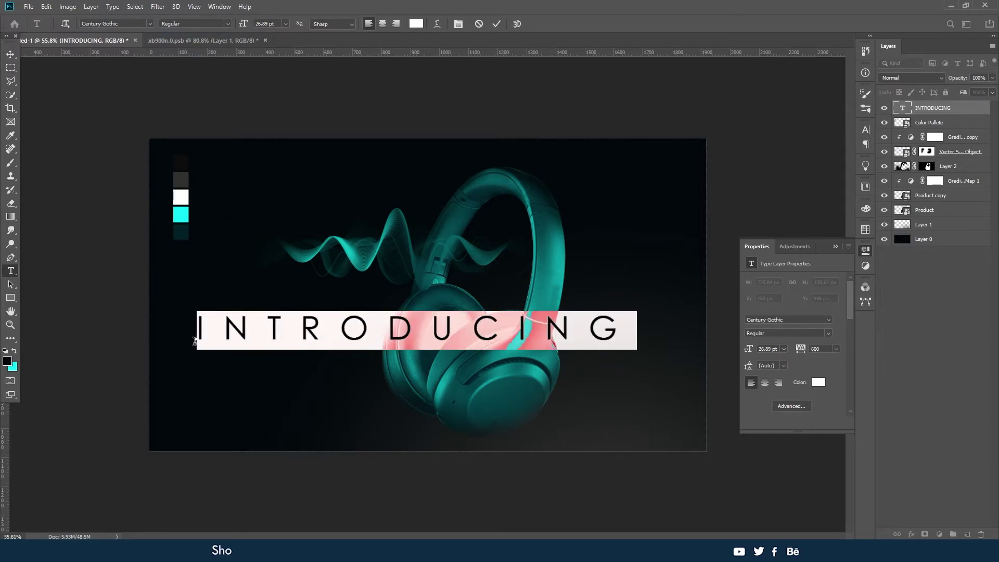
{"action": "left_click", "coordinate": [11, 54]}
{"action": "key", "text": "ctrl+t"}
{"action": "left_click_drag", "start_coordinate": [673, 349], "coordinate": [613, 338]}
Duplicate the heading lower on the left and change it to EXTRA with tighter tracking
{"action": "key", "text": "Return"}
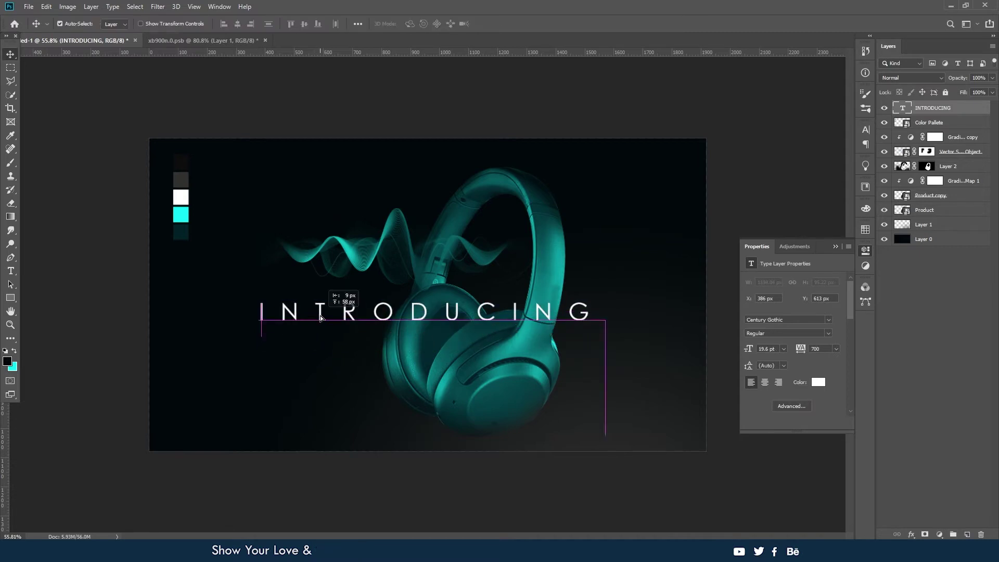
{"action": "left_click_drag", "start_coordinate": [318, 317], "coordinate": [288, 376]}
{"action": "key", "text": "t"}
{"action": "double_click", "coordinate": [287, 373]}
{"action": "type", "text": "extra"}
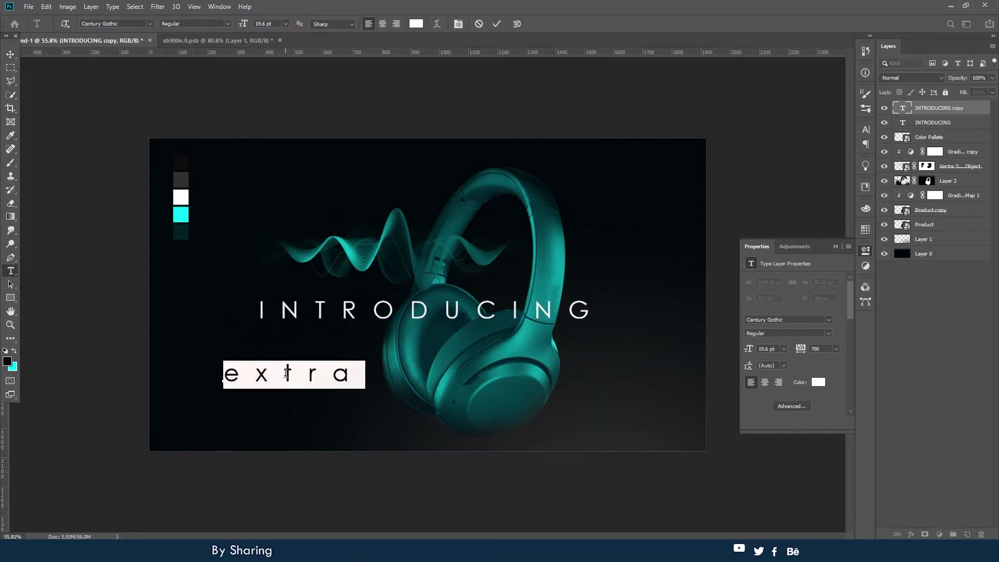
{"action": "key", "text": "ctrl+t"}
{"action": "key", "text": "alt+Left"}
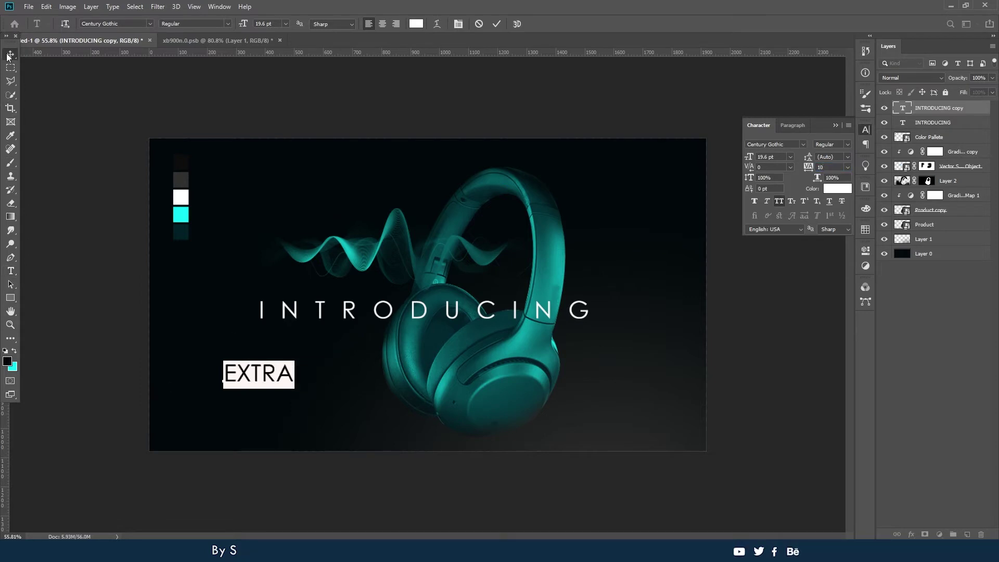
{"action": "key", "text": "ctrl+Return"}
Make EXTRA bold and place a copy below it reading BASS
{"action": "left_click", "coordinate": [198, 24]}
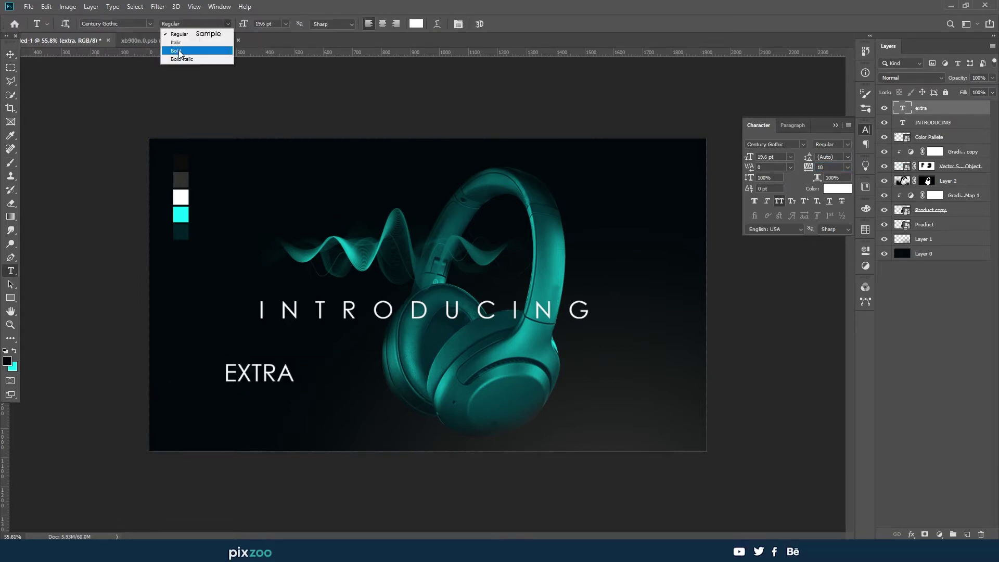
{"action": "left_click", "coordinate": [179, 51]}
{"action": "key", "text": "ctrl+plus"}
{"action": "left_click_drag", "start_coordinate": [307, 174], "coordinate": [307, 228]}
{"action": "left_click", "coordinate": [251, 229]}
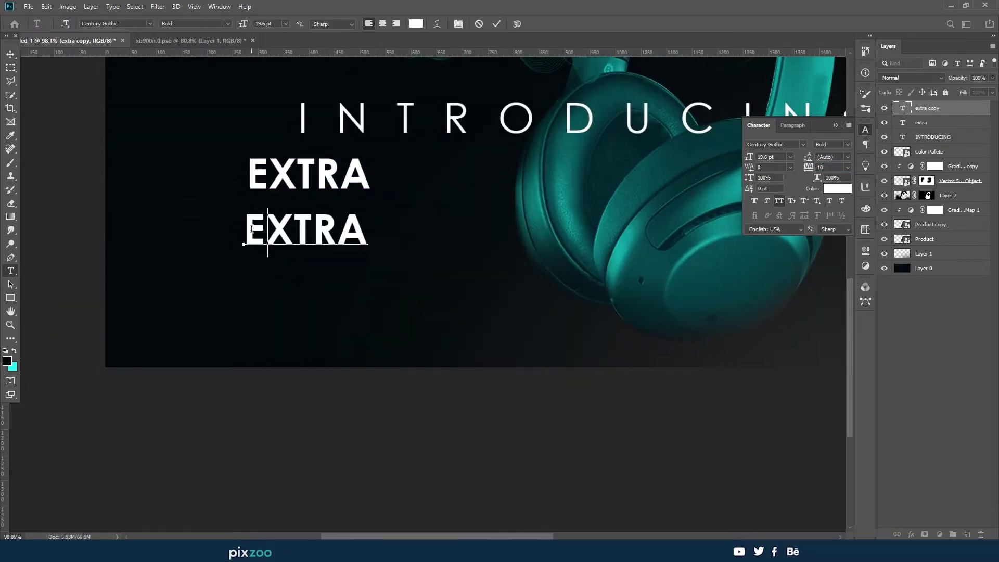
{"action": "key", "text": "ctrl+a"}
{"action": "type", "text": "bass"}
{"action": "key", "text": "ctrl+Return"}
{"action": "key", "text": "v"}
Set the BASS text to the Franklin Gothic Heavy font
{"action": "left_click", "coordinate": [150, 24]}
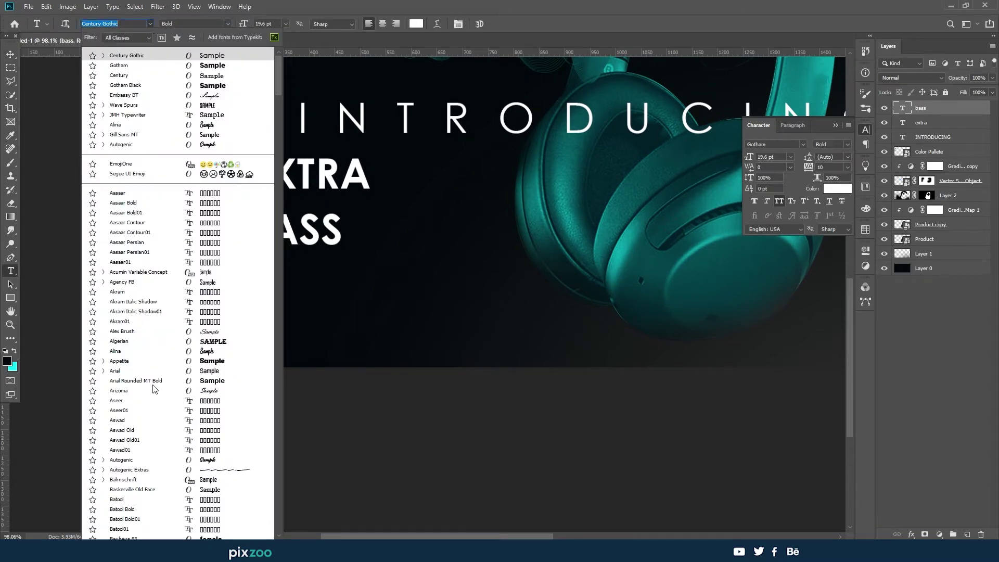
{"action": "scroll", "coordinate": [154, 388], "scroll_direction": "down", "scroll_amount": 3}
{"action": "scroll", "coordinate": [155, 389], "scroll_direction": "down", "scroll_amount": 3}
{"action": "scroll", "coordinate": [155, 389], "scroll_direction": "down", "scroll_amount": 2}
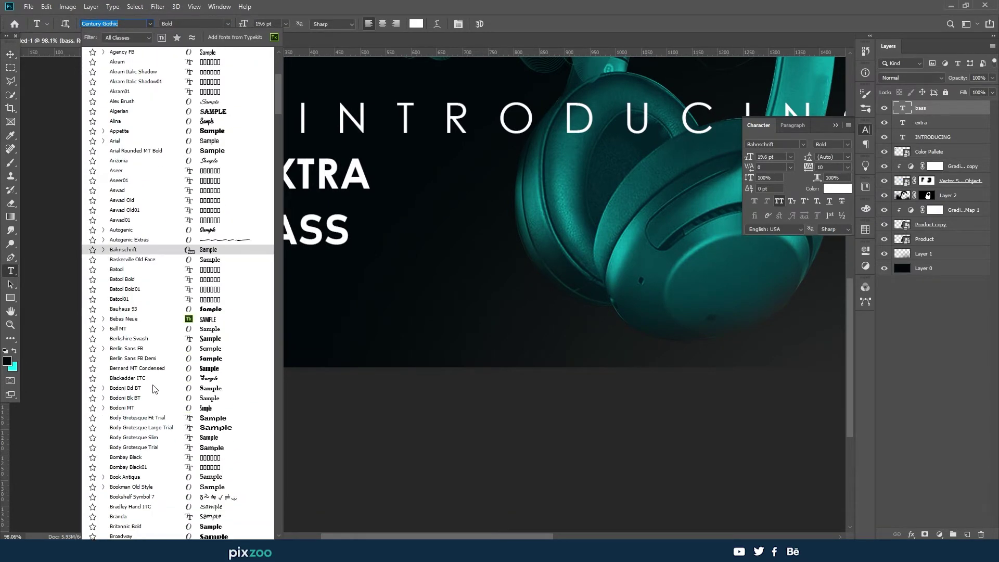
{"action": "scroll", "coordinate": [144, 343], "scroll_direction": "down", "scroll_amount": 3}
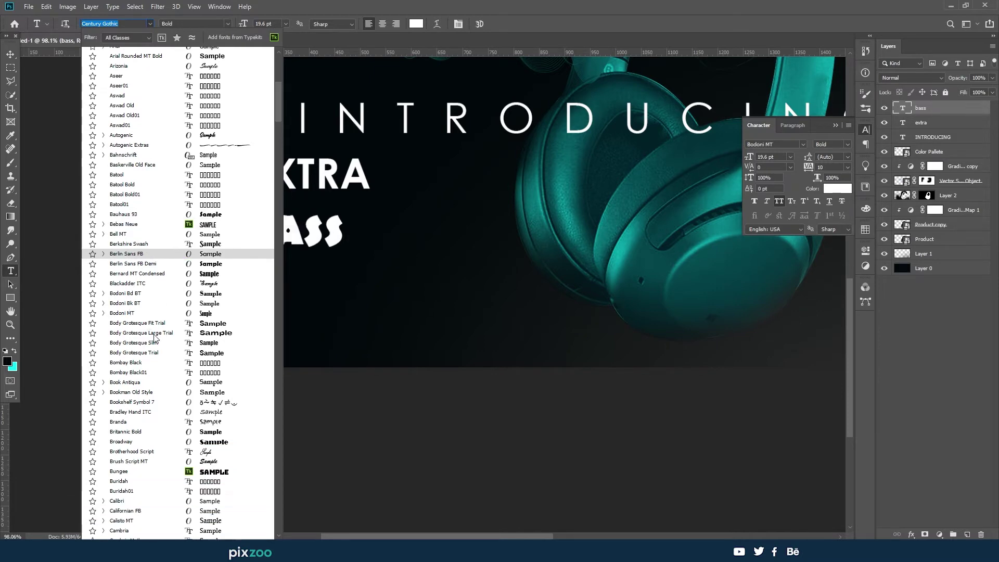
{"action": "scroll", "coordinate": [151, 338], "scroll_direction": "down", "scroll_amount": 2}
{"action": "scroll", "coordinate": [152, 337], "scroll_direction": "down", "scroll_amount": 4}
{"action": "scroll", "coordinate": [154, 364], "scroll_direction": "down", "scroll_amount": 4}
{"action": "scroll", "coordinate": [155, 406], "scroll_direction": "down", "scroll_amount": 3}
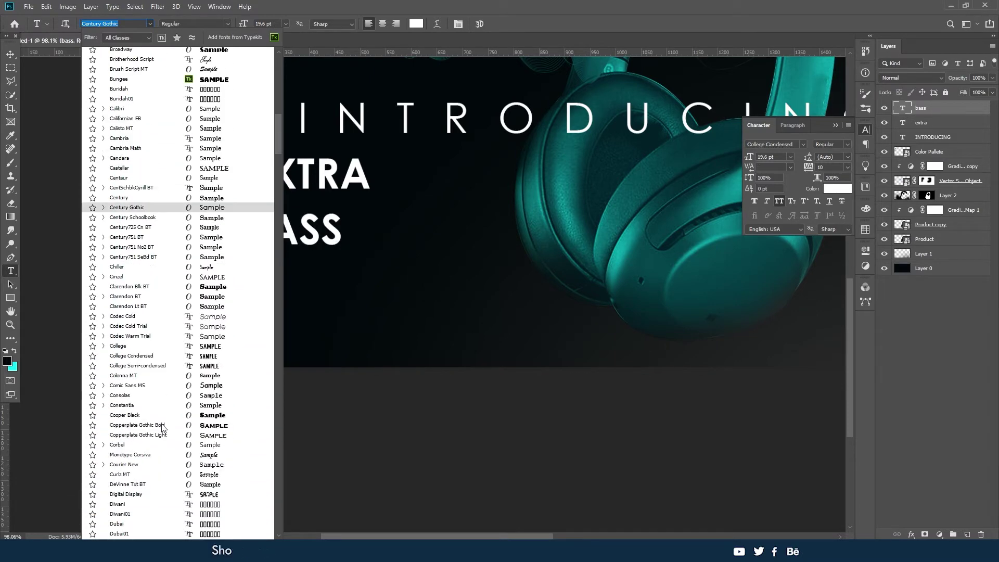
{"action": "scroll", "coordinate": [156, 425], "scroll_direction": "down", "scroll_amount": 5}
{"action": "scroll", "coordinate": [156, 424], "scroll_direction": "down", "scroll_amount": 4}
{"action": "scroll", "coordinate": [159, 401], "scroll_direction": "down", "scroll_amount": 4}
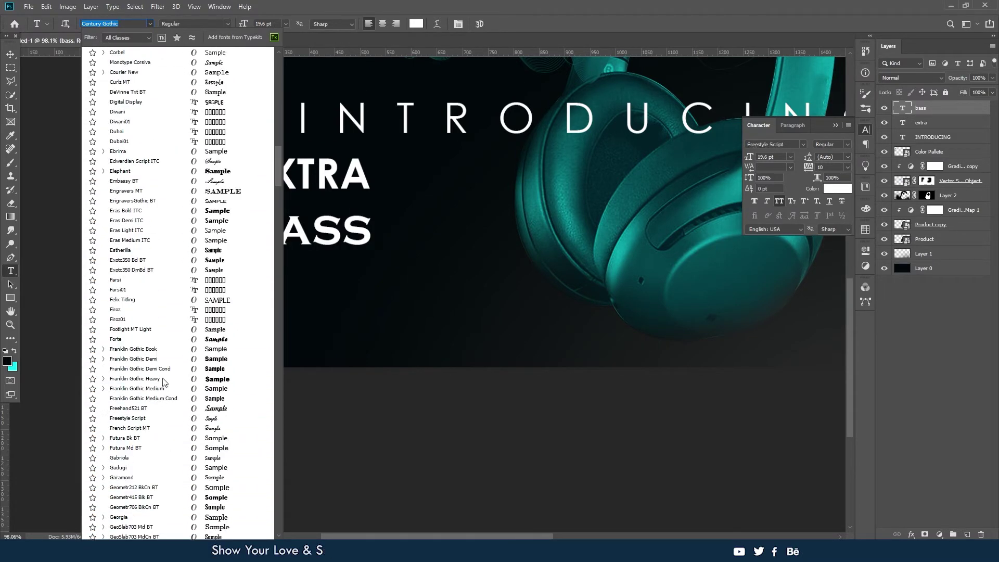
{"action": "left_click", "coordinate": [157, 382]}
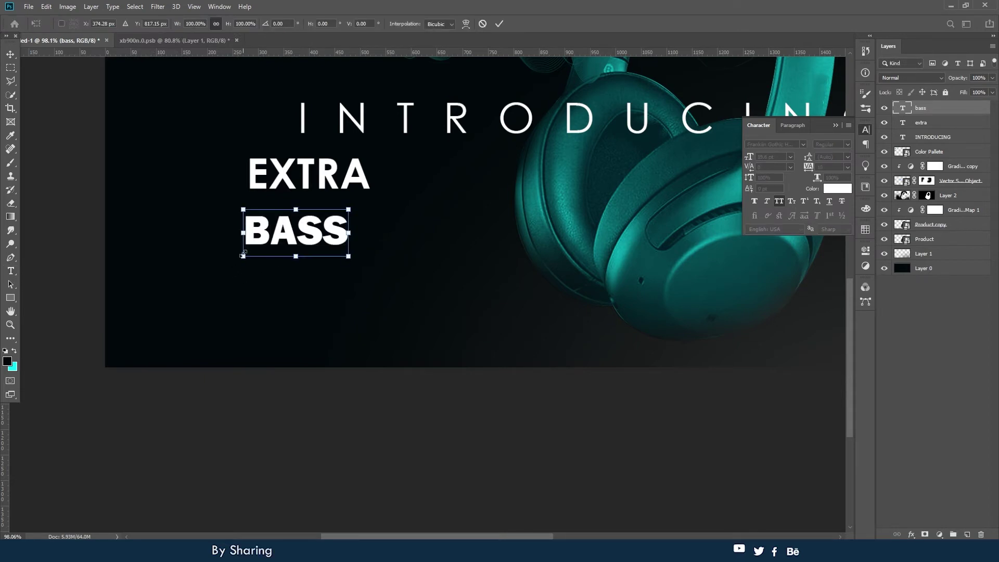
Enlarge BASS, raise INTRODUCING about 45 px, and place EXTRA and BASS beneath it
{"action": "left_click_drag", "start_coordinate": [352, 256], "coordinate": [397, 263]}
{"action": "key", "text": "v"}
{"action": "left_click_drag", "start_coordinate": [263, 216], "coordinate": [300, 234]}
{"action": "key", "text": "alt+Tab"}
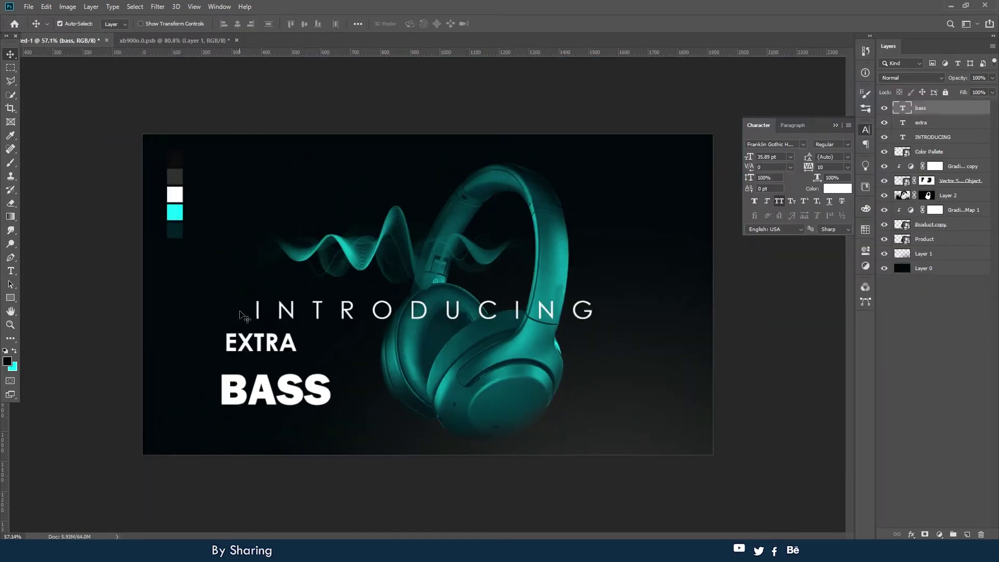
{"action": "mouse_move", "coordinate": [432, 257]}
{"action": "left_mouse_down"}
{"action": "mouse_move", "coordinate": [432, 246]}
{"action": "mouse_move", "coordinate": [367, 229]}
{"action": "left_mouse_up"}
{"action": "left_click_drag", "start_coordinate": [314, 298], "coordinate": [314, 275]}
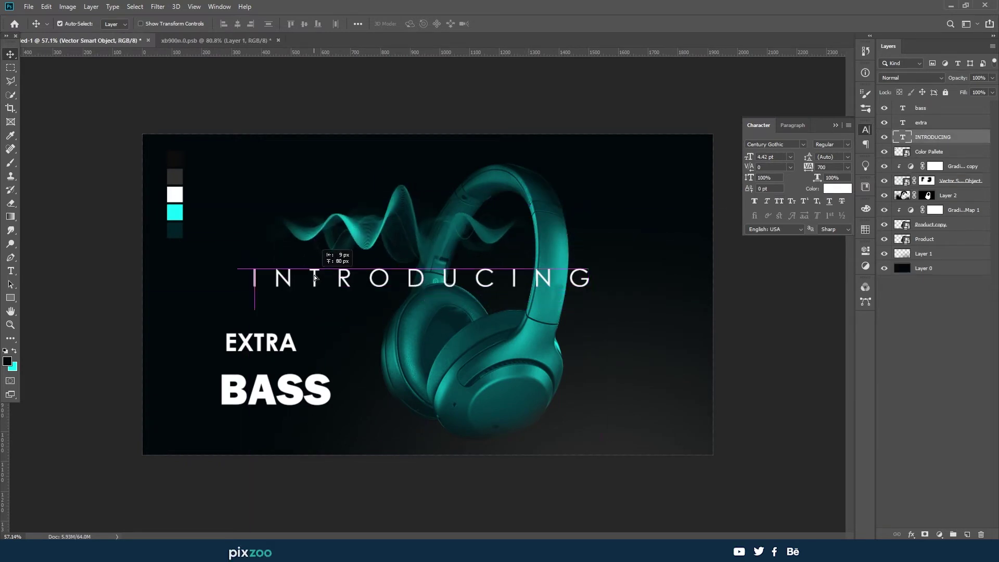
{"action": "left_click_drag", "start_coordinate": [262, 344], "coordinate": [549, 303]}
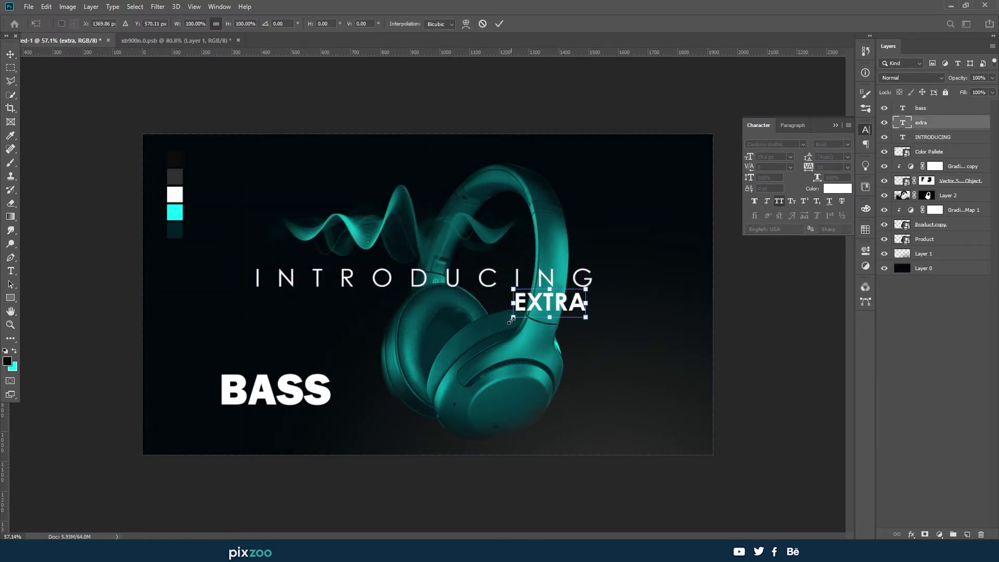
{"action": "mouse_move", "coordinate": [265, 395]}
{"action": "left_mouse_down"}
{"action": "mouse_move", "coordinate": [531, 346]}
{"action": "mouse_move", "coordinate": [286, 454]}
{"action": "left_mouse_up"}
Scale BASS up under INTRODUCING, right-align EXTRA and BASS, and raise the wave and title 45 px
{"action": "key", "text": "ctrl+t"}
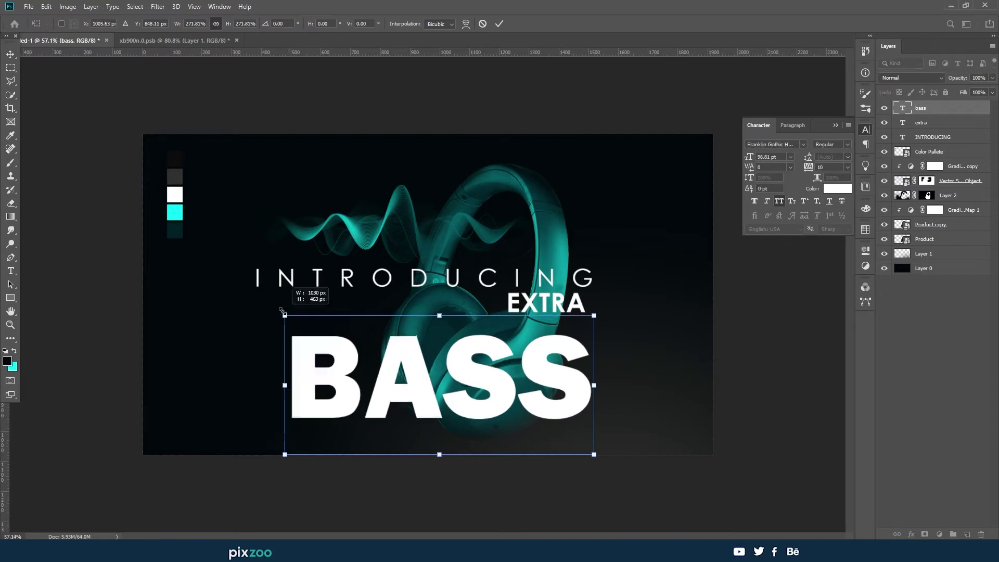
{"action": "key", "text": "Return"}
{"action": "left_click_drag", "start_coordinate": [310, 352], "coordinate": [309, 370]}
{"action": "left_click", "coordinate": [546, 303], "text": "shift"}
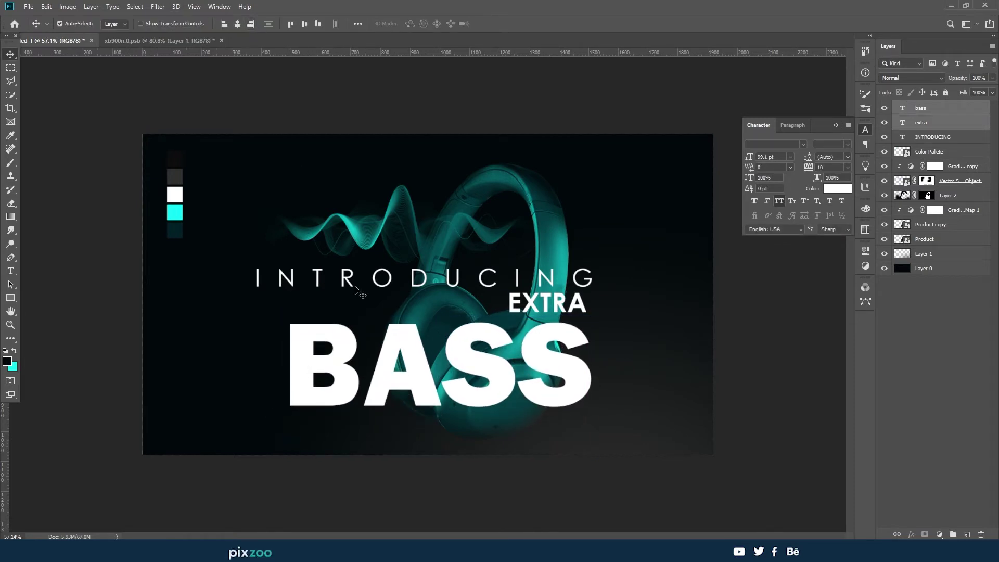
{"action": "left_click", "coordinate": [251, 24]}
{"action": "left_click_drag", "start_coordinate": [357, 232], "coordinate": [357, 211]}
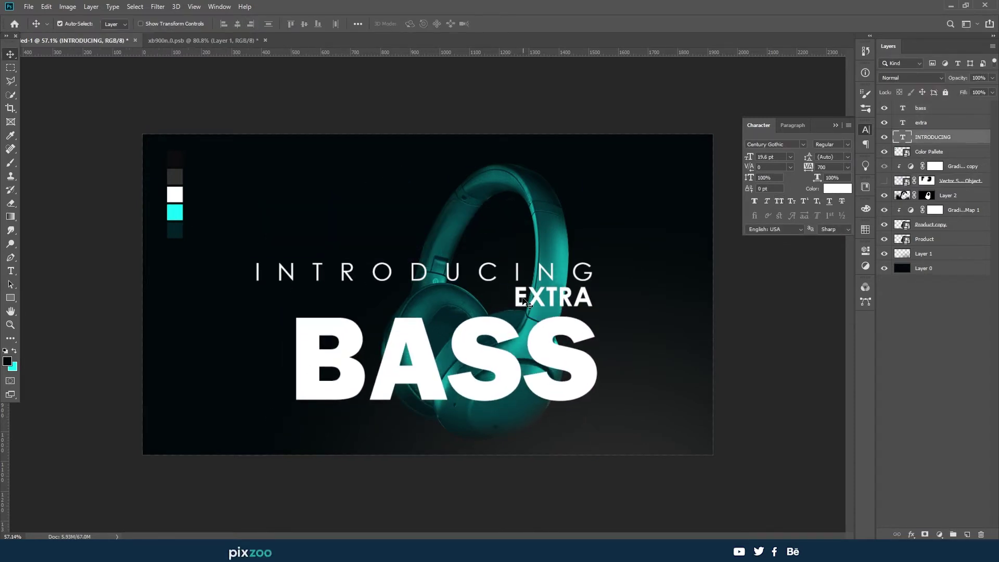
{"action": "left_click_drag", "start_coordinate": [479, 339], "coordinate": [479, 315]}
{"action": "left_click", "coordinate": [296, 357]}
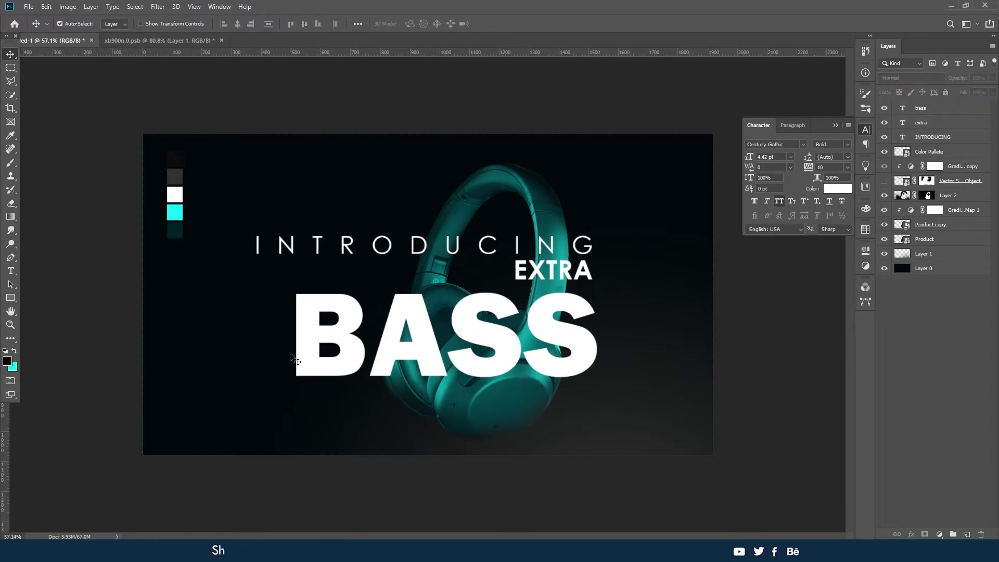
{"action": "key", "text": "ctrl+0"}
Set BASS to 50% opacity and draw a curved pen shape along the headband
{"action": "key", "text": "Return"}
{"action": "scroll", "coordinate": [460, 333], "scroll_direction": "up", "scroll_amount": 3}
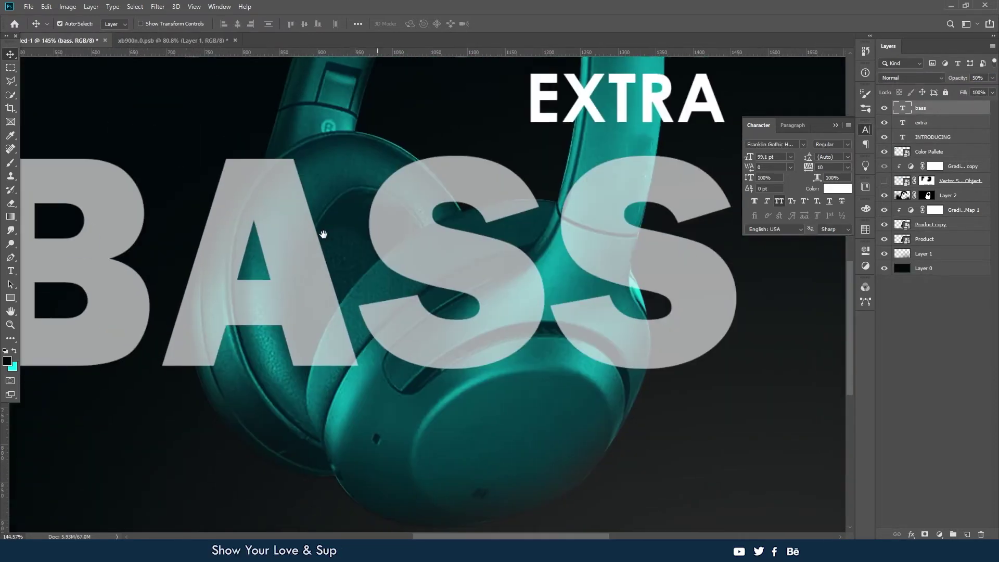
{"action": "key", "text": "p"}
{"action": "left_click", "coordinate": [555, 203]}
{"action": "left_click_drag", "start_coordinate": [394, 248], "coordinate": [345, 285]}
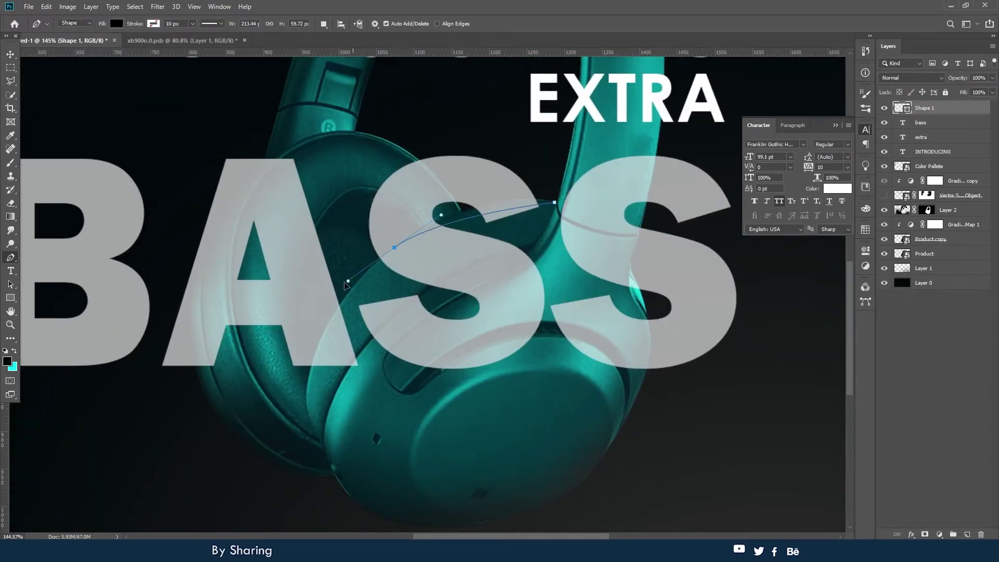
{"action": "left_click", "coordinate": [555, 202]}
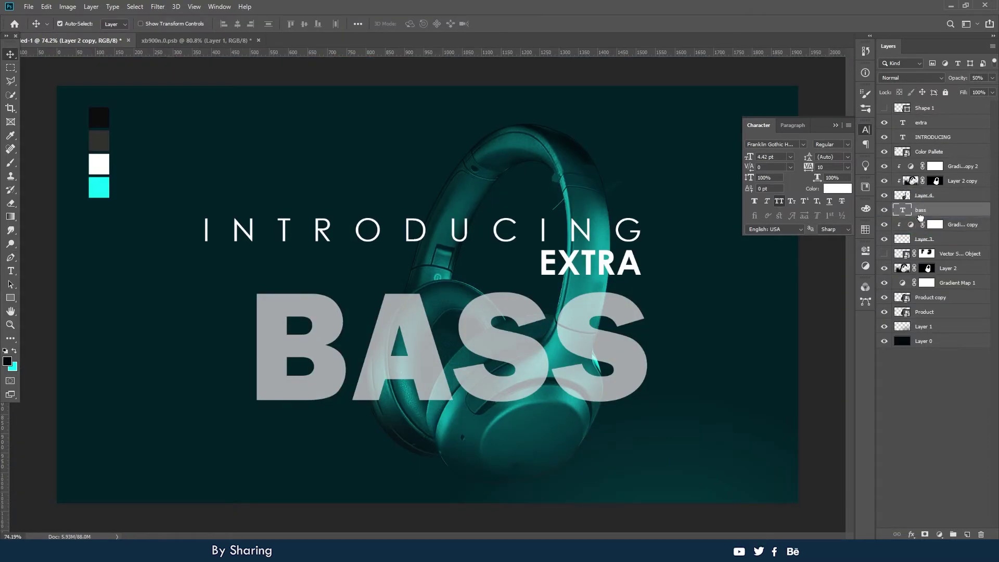
Reposition BASS, then select Layer 4 and hide the teal colouring to show grey headphones
{"action": "left_click_drag", "start_coordinate": [394, 327], "coordinate": [344, 309]}
{"action": "scroll", "coordinate": [339, 270], "scroll_direction": "up", "scroll_amount": 3}
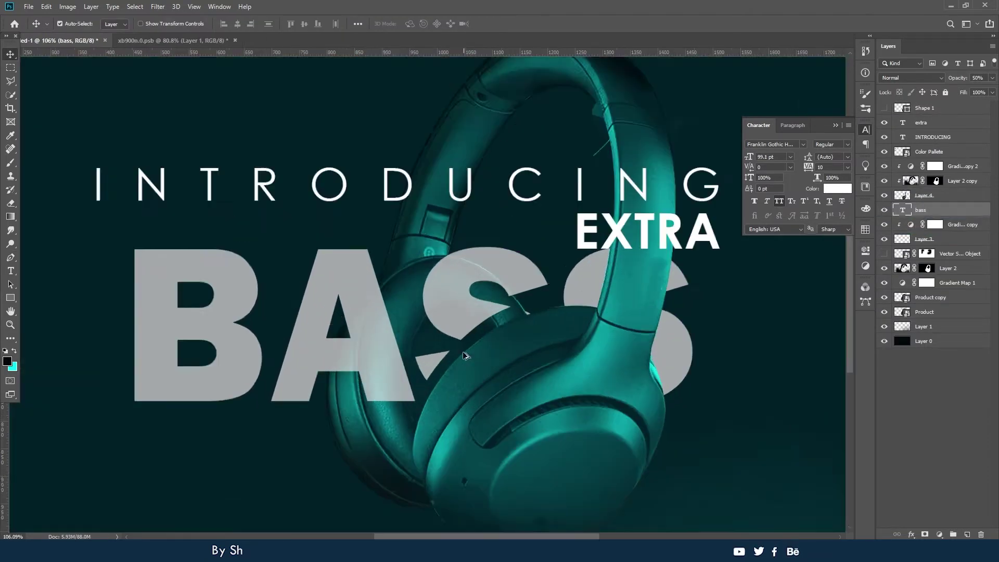
{"action": "left_click_drag", "start_coordinate": [339, 270], "coordinate": [360, 281]}
{"action": "left_click", "coordinate": [903, 197]}
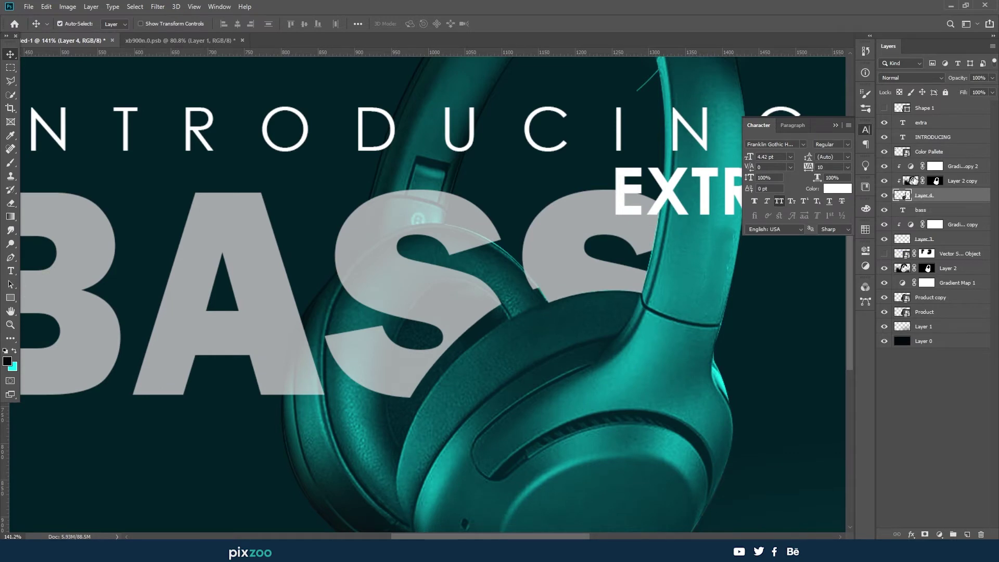
{"action": "left_click_drag", "start_coordinate": [885, 180], "coordinate": [885, 166]}
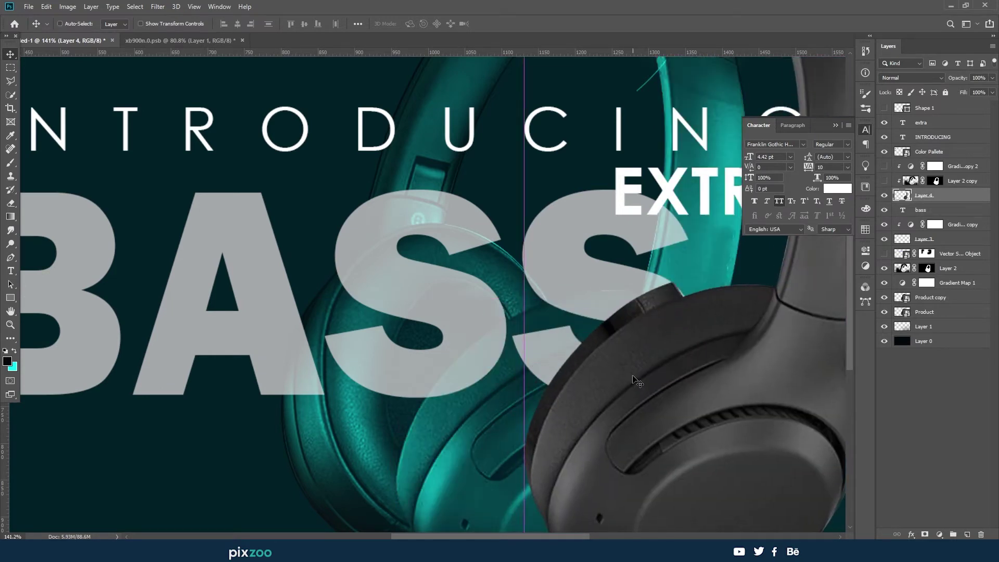
{"action": "scroll", "coordinate": [446, 212], "scroll_direction": "up", "scroll_amount": 2}
Start tracing the headband with Polygonal Lasso and Pen along the ear cup edge
{"action": "key", "text": "l"}
{"action": "left_click", "coordinate": [551, 177]}
{"action": "left_click", "coordinate": [603, 202]}
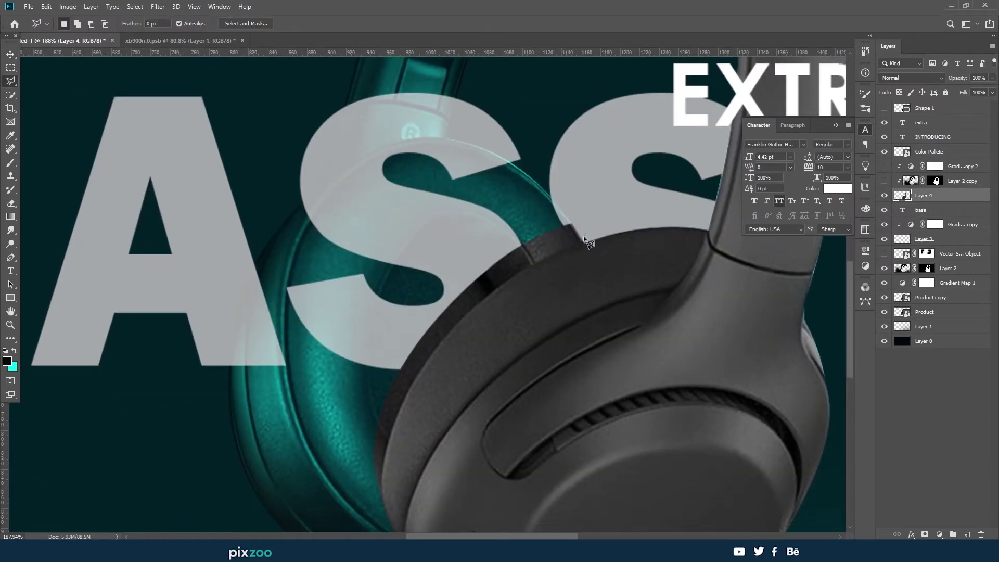
{"action": "key", "text": "p"}
{"action": "left_click", "coordinate": [587, 242]}
{"action": "mouse_move", "coordinate": [366, 499]}
{"action": "left_mouse_down"}
{"action": "mouse_move", "coordinate": [345, 512]}
{"action": "mouse_move", "coordinate": [376, 353]}
{"action": "left_mouse_up"}
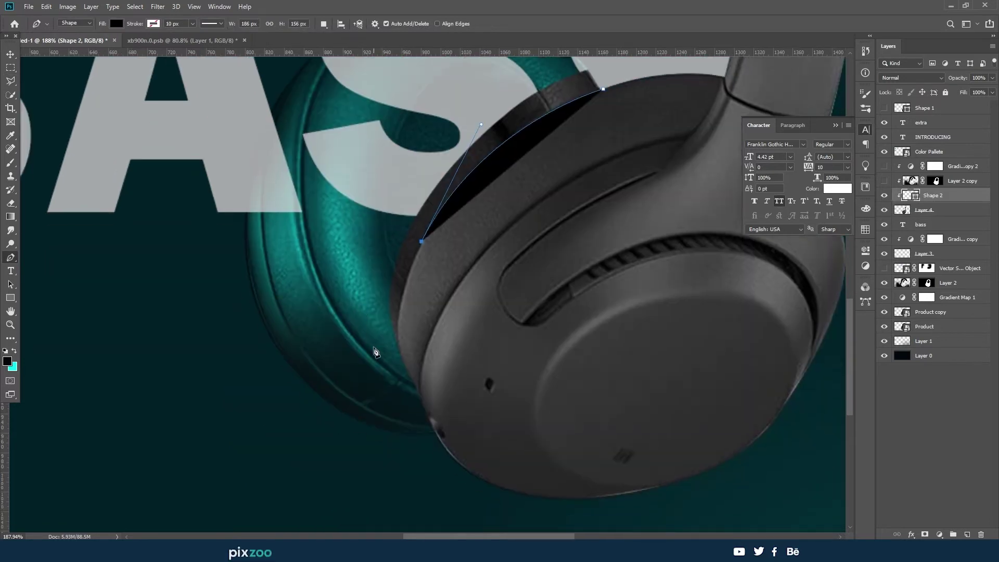
Finish the pen-traced shape around the headband on Layer 4 and reselect BASS
{"action": "left_click", "coordinate": [329, 275]}
{"action": "left_click_drag", "start_coordinate": [364, 208], "coordinate": [388, 338]}
{"action": "left_click", "coordinate": [354, 319]}
{"action": "left_click", "coordinate": [484, 129]}
{"action": "left_click", "coordinate": [562, 112]}
{"action": "left_click", "coordinate": [606, 134]}
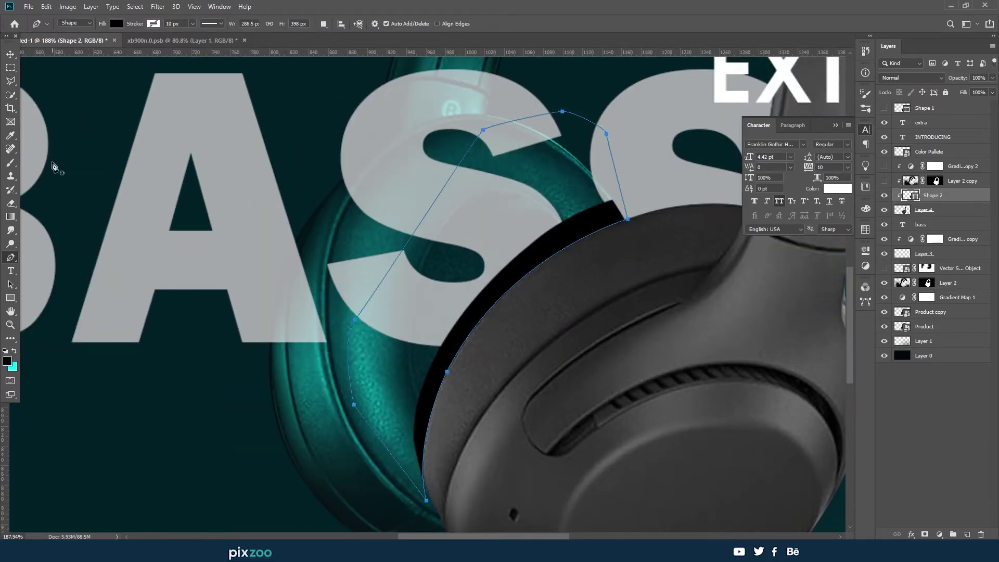
{"action": "left_click", "coordinate": [925, 210]}
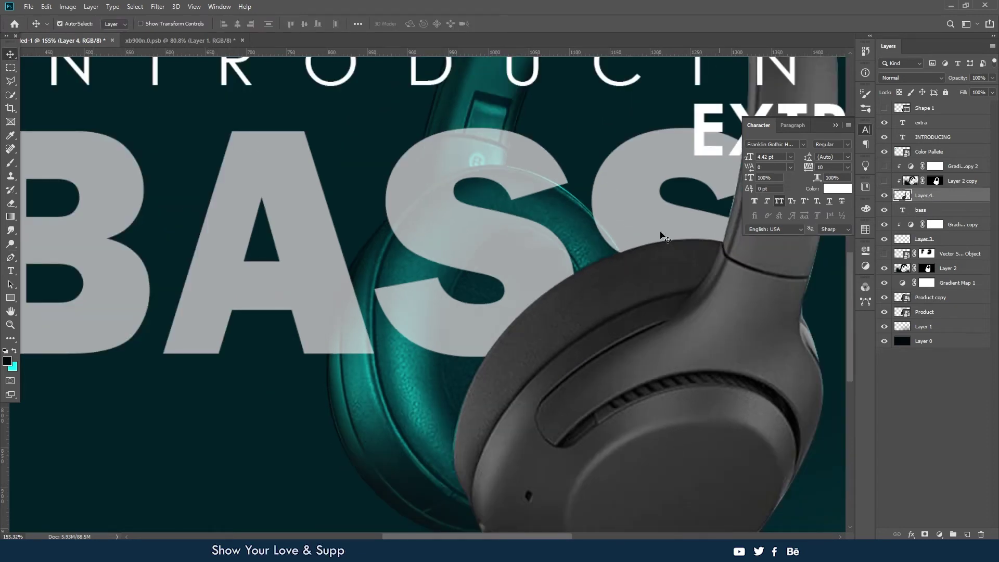
{"action": "key", "text": "ctrl+0"}
{"action": "left_click", "coordinate": [436, 301]}
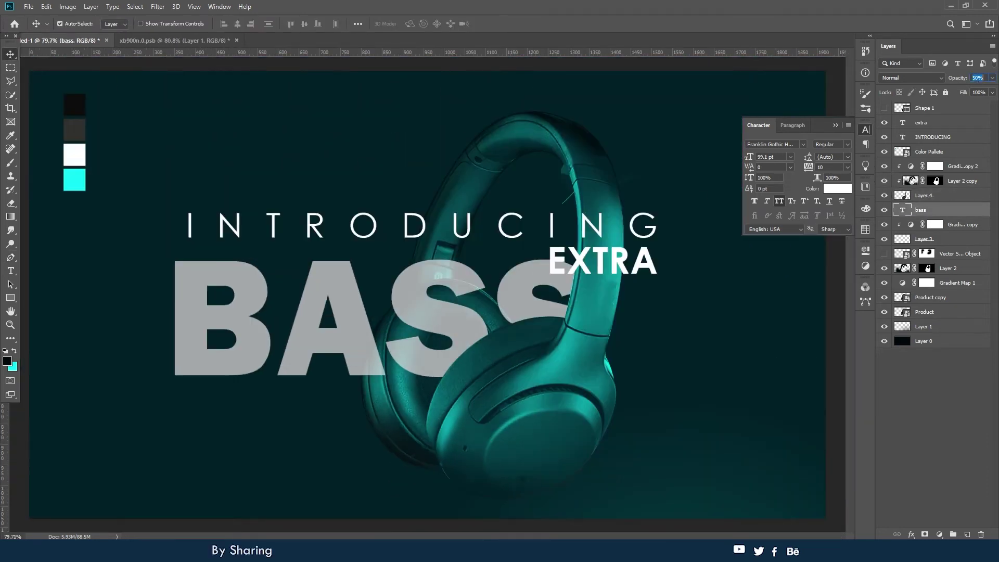
Restore BASS to 100% opacity and shift EXTRA and BASS left with INTRODUCING
{"action": "key", "text": "0"}
{"action": "mouse_move", "coordinate": [317, 307]}
{"action": "left_mouse_down"}
{"action": "mouse_move", "coordinate": [306, 325]}
{"action": "mouse_move", "coordinate": [318, 326]}
{"action": "left_mouse_up"}
{"action": "left_click_drag", "start_coordinate": [598, 260], "coordinate": [224, 260]}
{"action": "left_click", "coordinate": [208, 333], "text": "shift"}
{"action": "left_click", "coordinate": [193, 226], "text": "shift"}
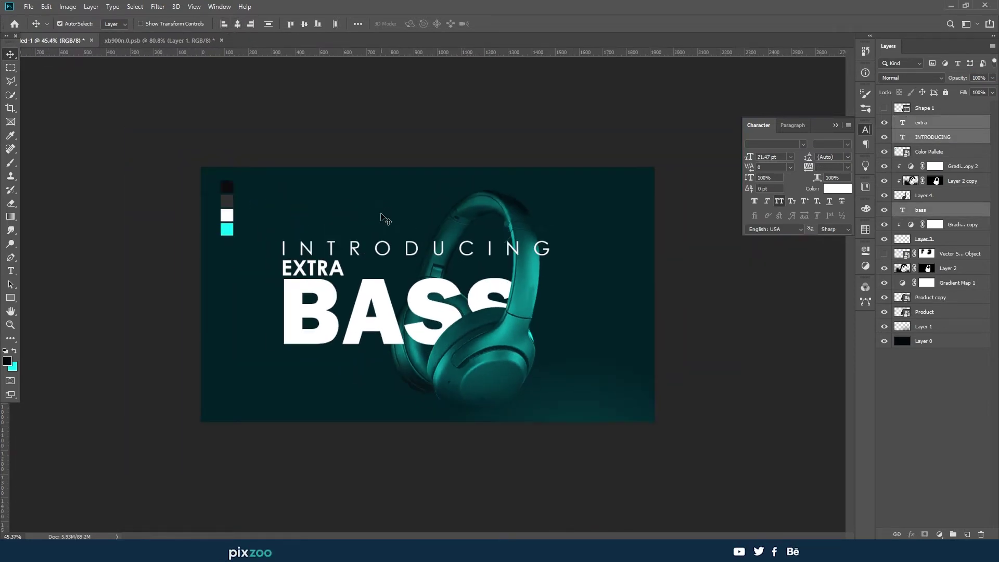
Clip Gradient Map 1 to the layer below, leaving Layer 0 at the bottom
{"action": "left_click", "coordinate": [913, 341]}
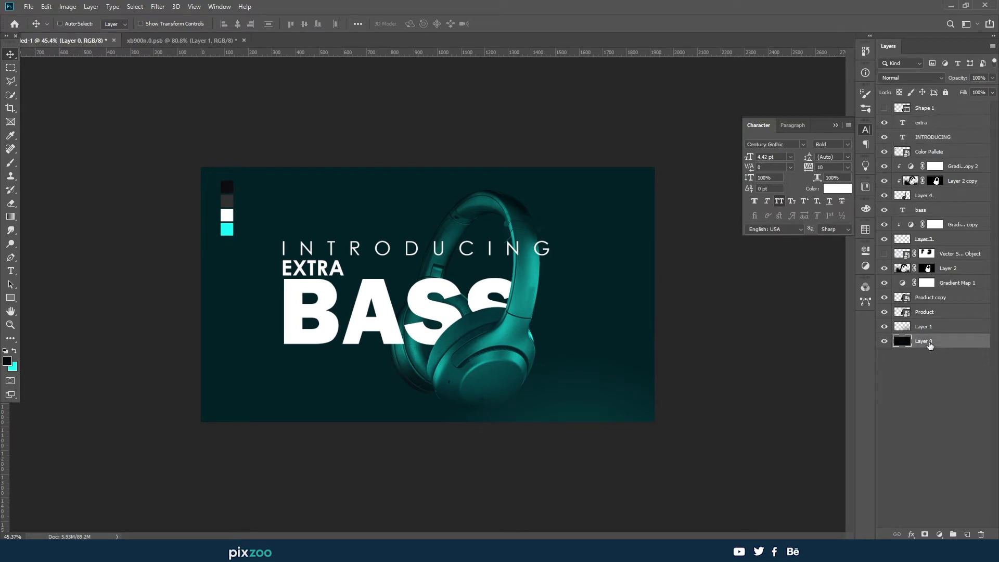
{"action": "key", "text": "ctrl+shift+bracketright"}
{"action": "key", "text": "ctrl+z"}
{"action": "left_click", "coordinate": [900, 282]}
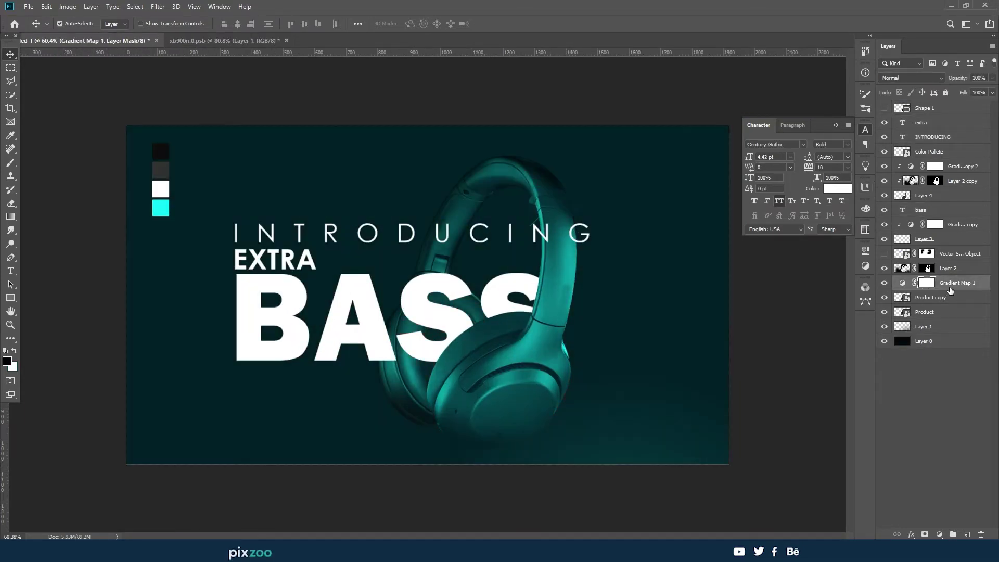
{"action": "left_click", "coordinate": [886, 273], "text": "alt"}
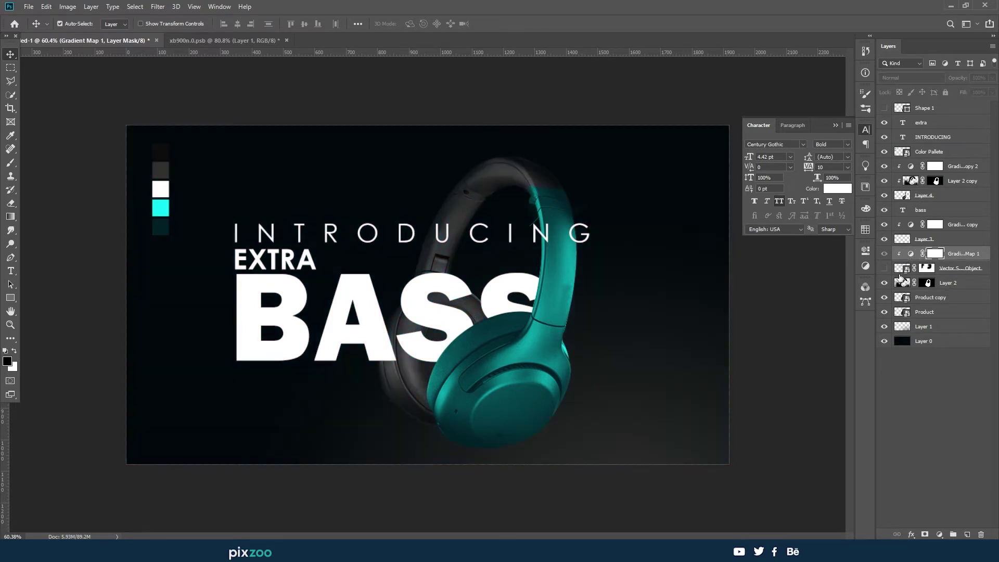
Create a bass copy smart object from the BASS text
{"action": "key", "text": "ctrl+minus"}
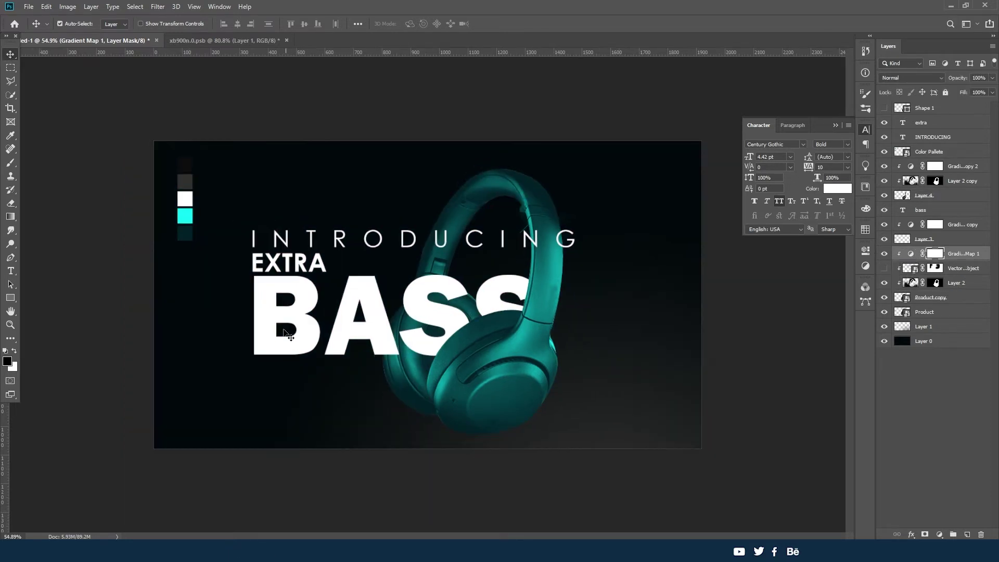
{"action": "left_click", "coordinate": [288, 335]}
{"action": "key", "text": "alt+l"}
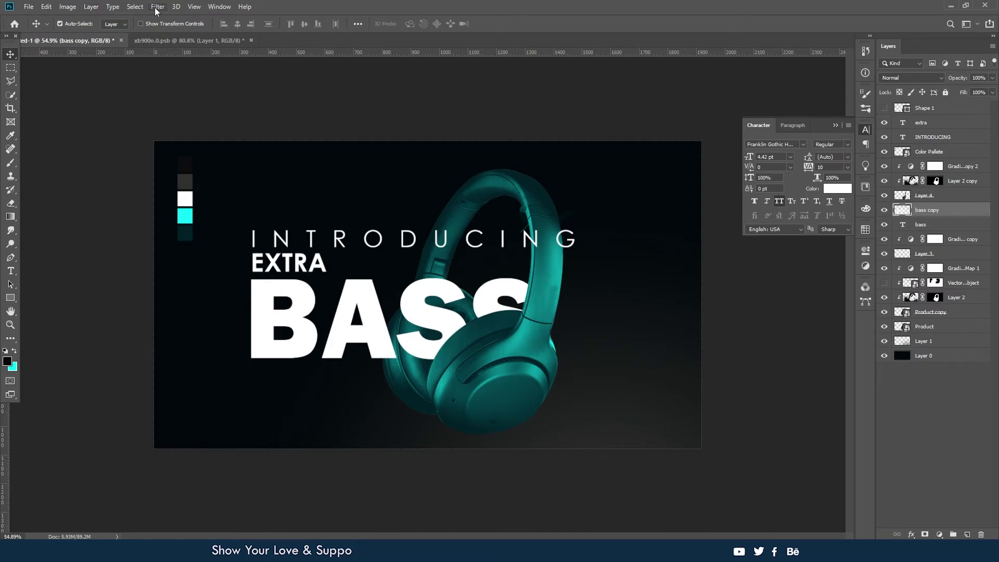
Apply Filter > Stylize > Wind to the bass copy layer
{"action": "left_click", "coordinate": [157, 7]}
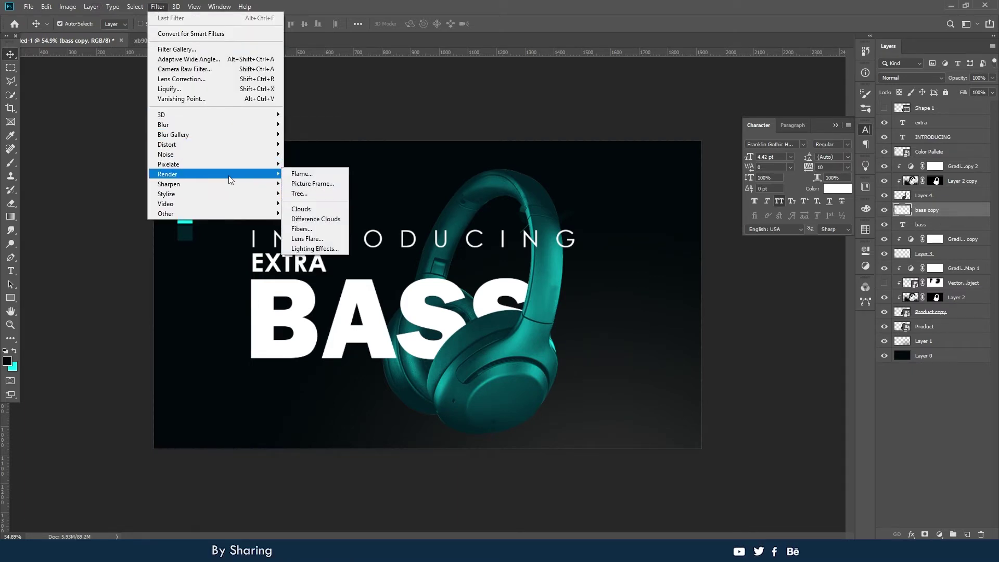
{"action": "mouse_move", "coordinate": [214, 193]}
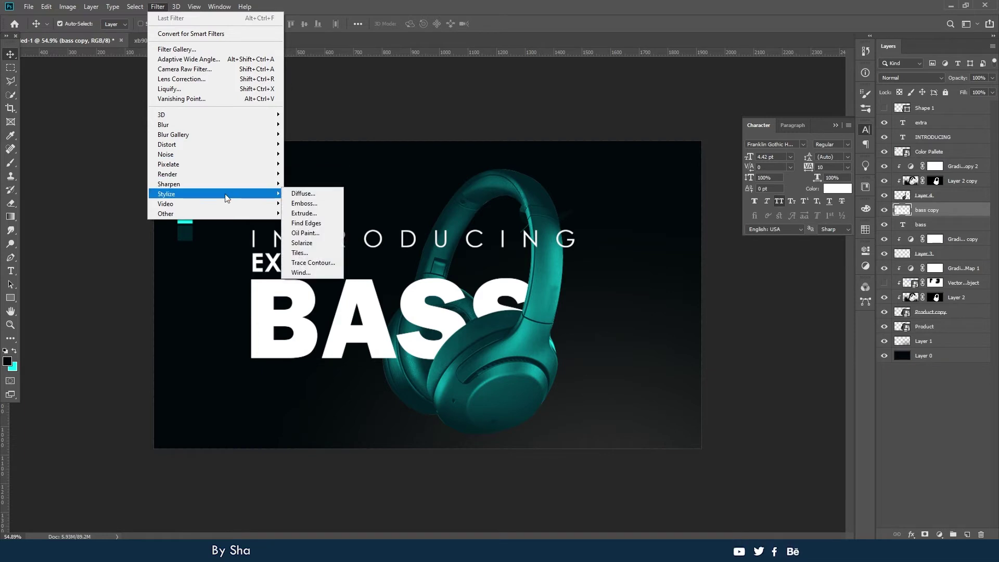
{"action": "left_click", "coordinate": [309, 272]}
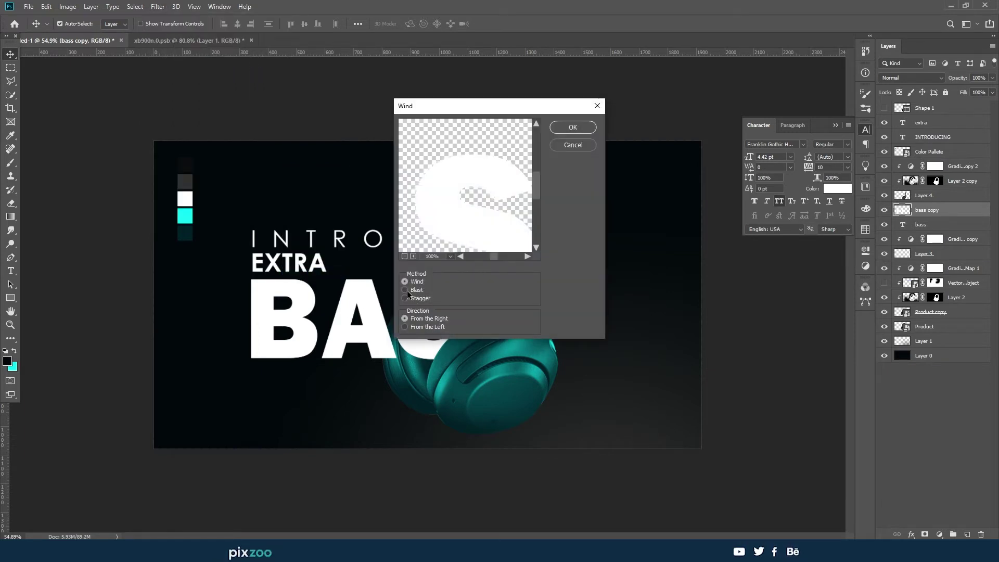
{"action": "left_click", "coordinate": [562, 130]}
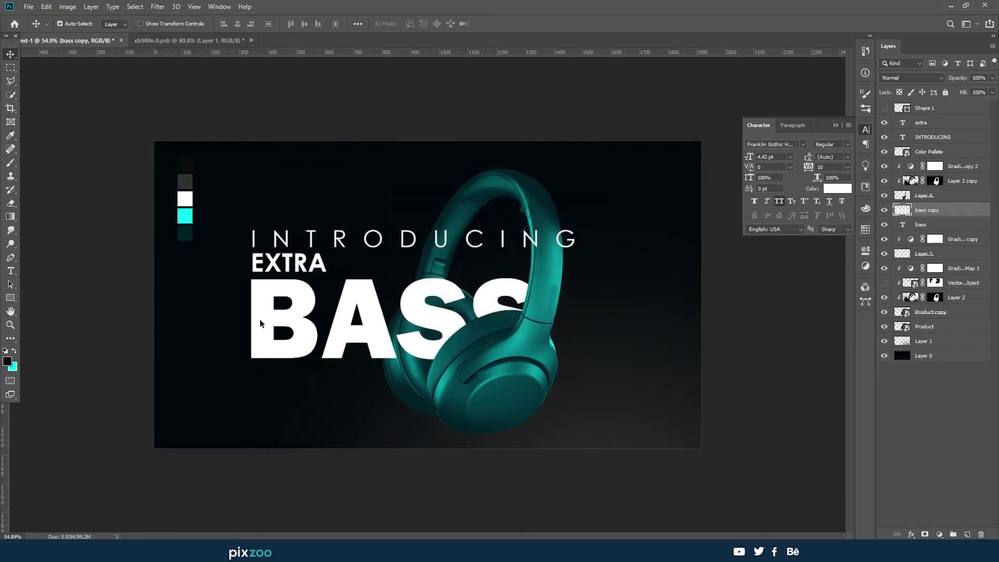
{"action": "scroll", "coordinate": [358, 329], "scroll_direction": "up", "scroll_amount": 3}
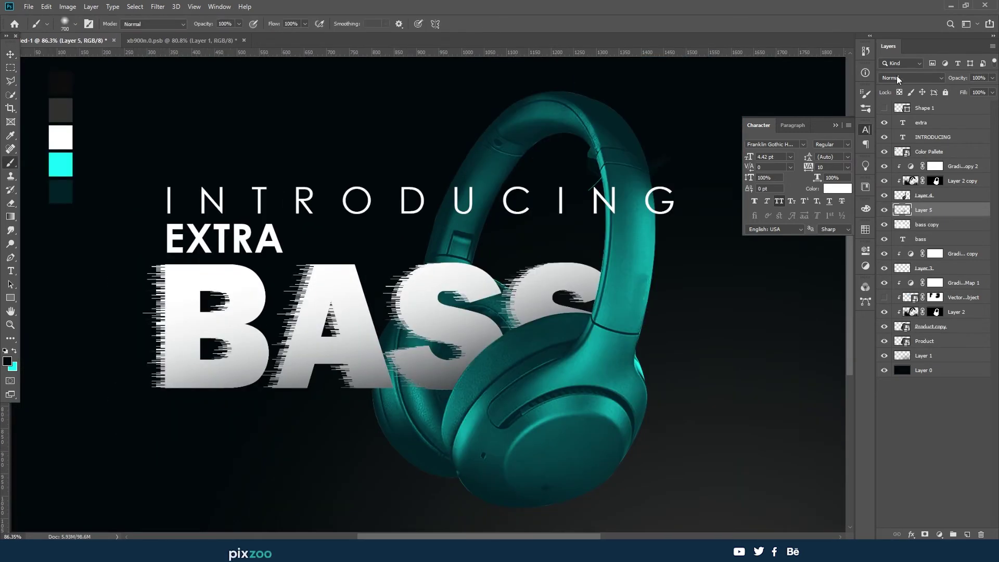
Set Layer 5 to Multiply at 50% opacity
{"action": "left_click", "coordinate": [910, 78]}
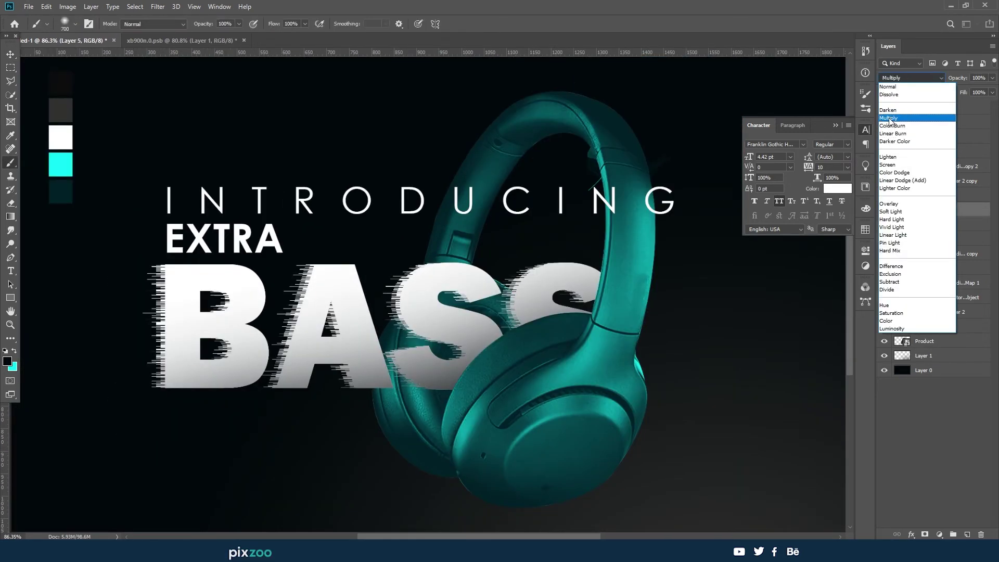
{"action": "left_click", "coordinate": [900, 105]}
{"action": "double_click", "coordinate": [978, 78]}
{"action": "type", "text": "50"}
{"action": "key", "text": "Return"}
Paint soft black shadows on new Layer 6 around the band and ear cup, set Multiply, lower opacity
{"action": "key", "text": "ctrl+shift+alt+n"}
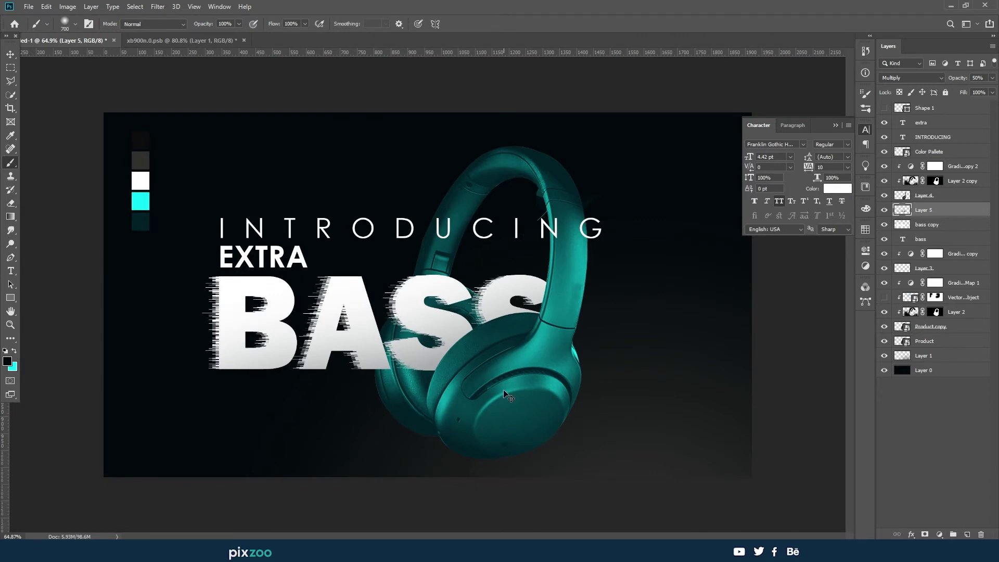
{"action": "key", "text": "bracketleft"}
{"action": "key", "text": "bracketleft"}
{"action": "key", "text": "bracketleft"}
{"action": "scroll", "coordinate": [535, 342], "scroll_direction": "up", "scroll_amount": 2}
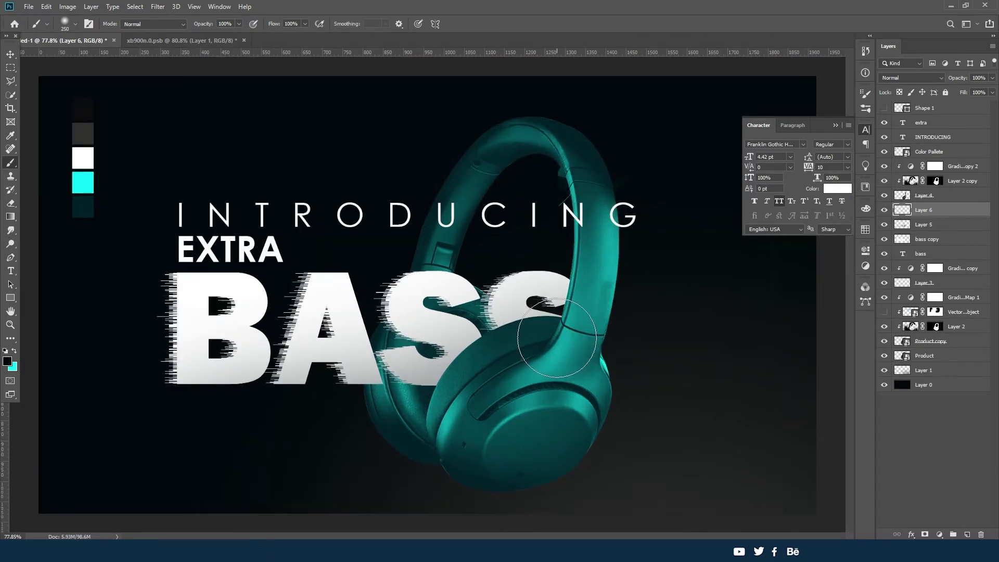
{"action": "mouse_move", "coordinate": [535, 342]}
{"action": "left_mouse_down"}
{"action": "mouse_move", "coordinate": [522, 360]}
{"action": "mouse_move", "coordinate": [546, 334]}
{"action": "mouse_move", "coordinate": [513, 357]}
{"action": "mouse_move", "coordinate": [546, 374]}
{"action": "left_mouse_up"}
{"action": "key", "text": "v"}
{"action": "left_click", "coordinate": [887, 82]}
{"action": "left_click", "coordinate": [895, 112]}
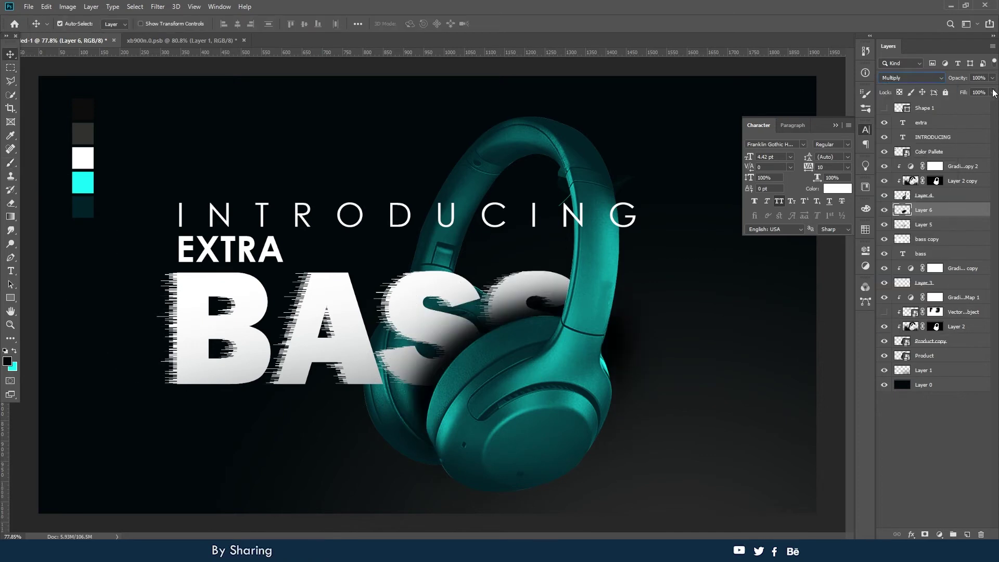
{"action": "key", "text": "Down"}
{"action": "key", "text": "Down"}
Link the INTRODUCING, EXTRA and BASS title layers together with their shadow layer
{"action": "scroll", "coordinate": [443, 314], "scroll_direction": "down", "scroll_amount": 2}
{"action": "left_click", "coordinate": [215, 313]}
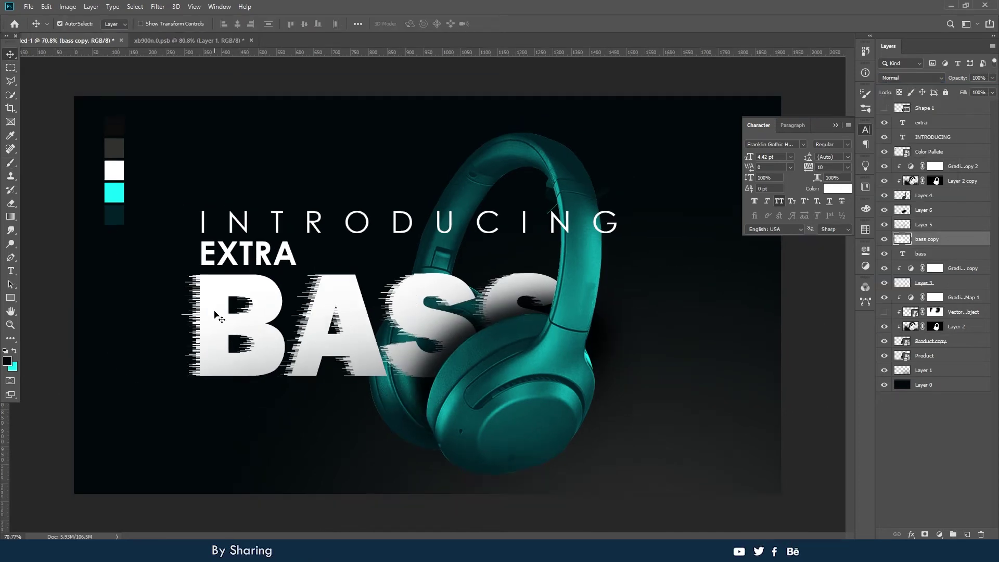
{"action": "left_click", "coordinate": [263, 257]}
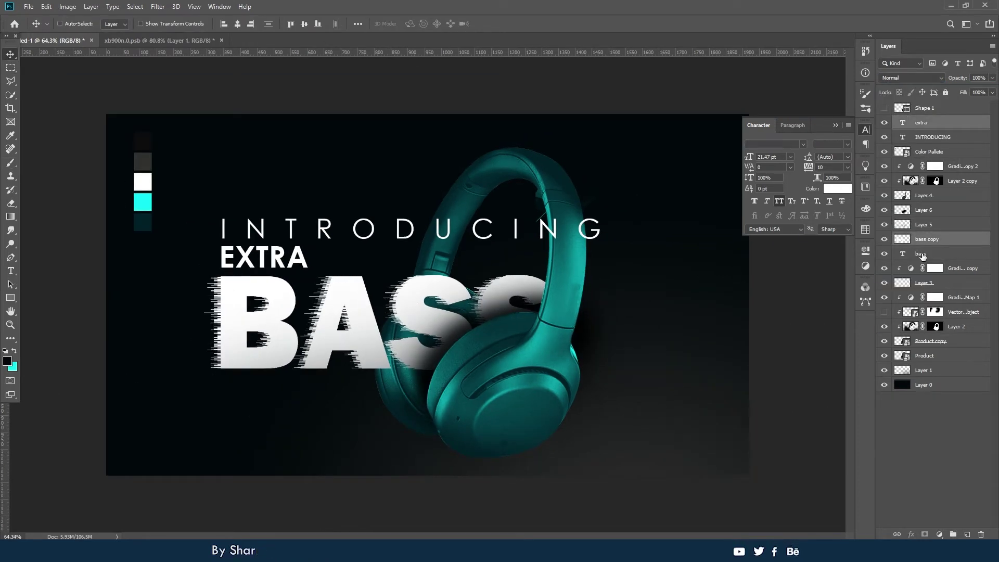
{"action": "left_click", "coordinate": [920, 253]}
{"action": "left_click", "coordinate": [923, 224], "text": "shift"}
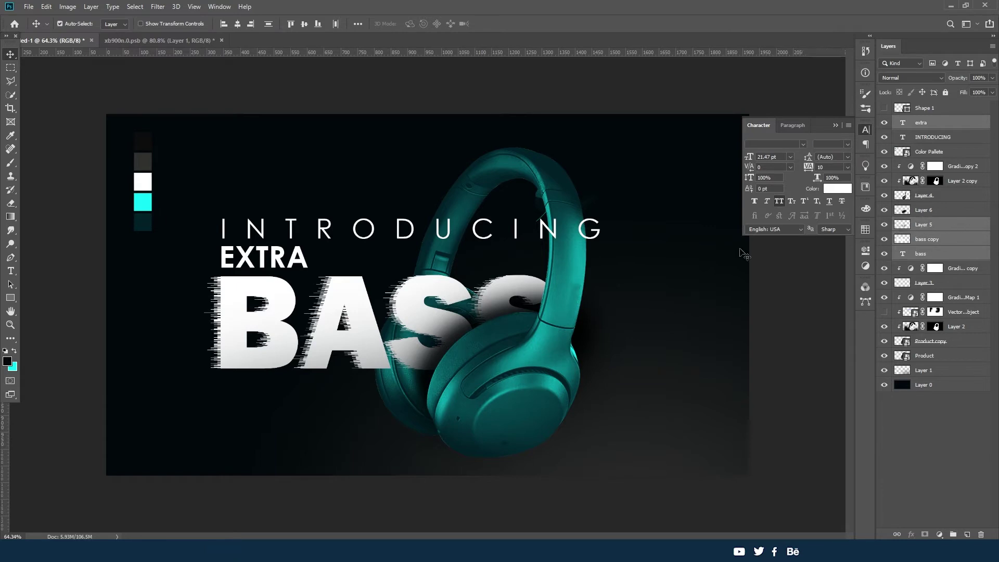
{"action": "left_click", "coordinate": [227, 260], "text": "shift"}
{"action": "left_click", "coordinate": [225, 232], "text": "shift"}
{"action": "right_click", "coordinate": [931, 136]}
{"action": "left_click", "coordinate": [863, 213]}
Scale the linked title down to about 99% and recentre INTRODUCING above EXTRA
{"action": "key", "text": "ctrl+t"}
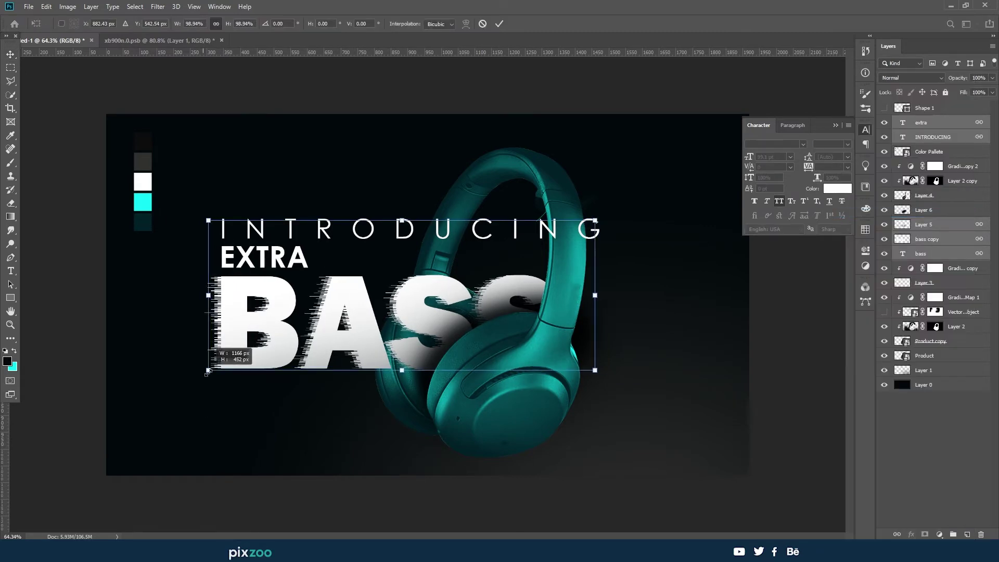
{"action": "left_click_drag", "start_coordinate": [208, 371], "coordinate": [219, 364]}
{"action": "key", "text": "Return"}
{"action": "double_click", "coordinate": [276, 229]}
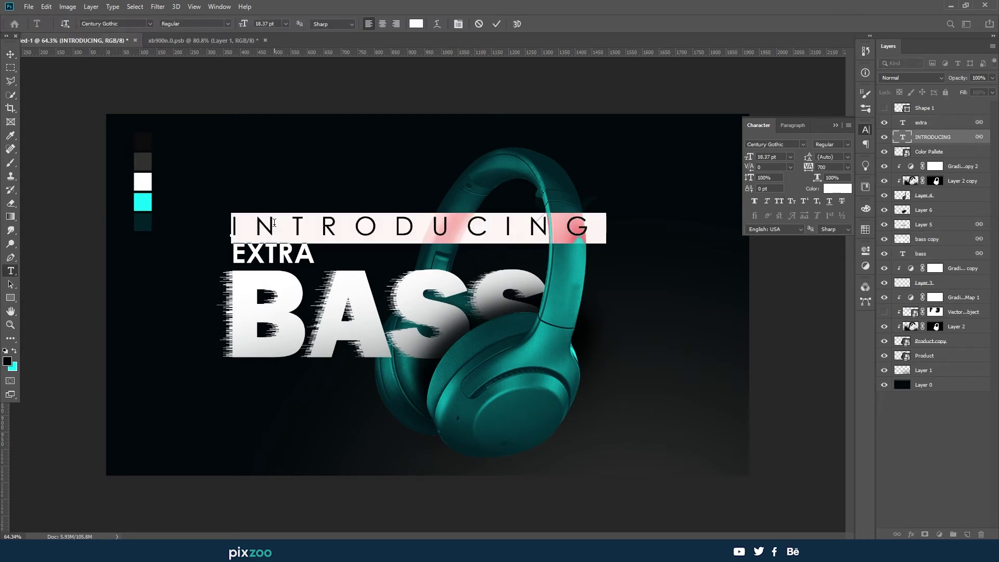
{"action": "mouse_move", "coordinate": [360, 229]}
{"action": "left_mouse_down"}
{"action": "mouse_move", "coordinate": [178, 239]}
{"action": "mouse_move", "coordinate": [317, 254]}
{"action": "left_mouse_up"}
{"action": "key", "text": "ctrl+Return"}
{"action": "scroll", "coordinate": [526, 294], "scroll_direction": "down", "scroll_amount": 2}
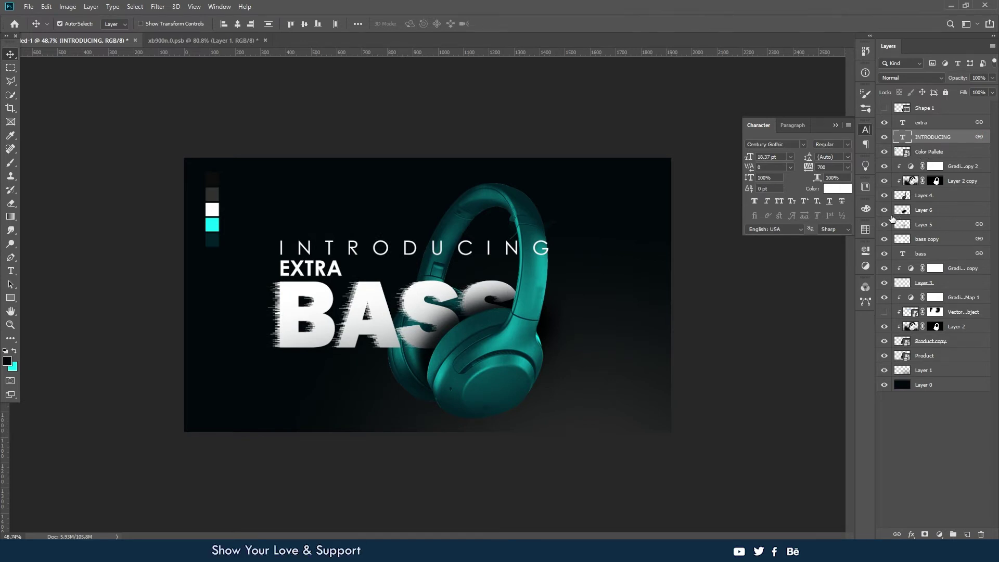
Show the sound-wave on top of the stack, tinted teal by a clipped gradient map copy
{"action": "left_click", "coordinate": [934, 343]}
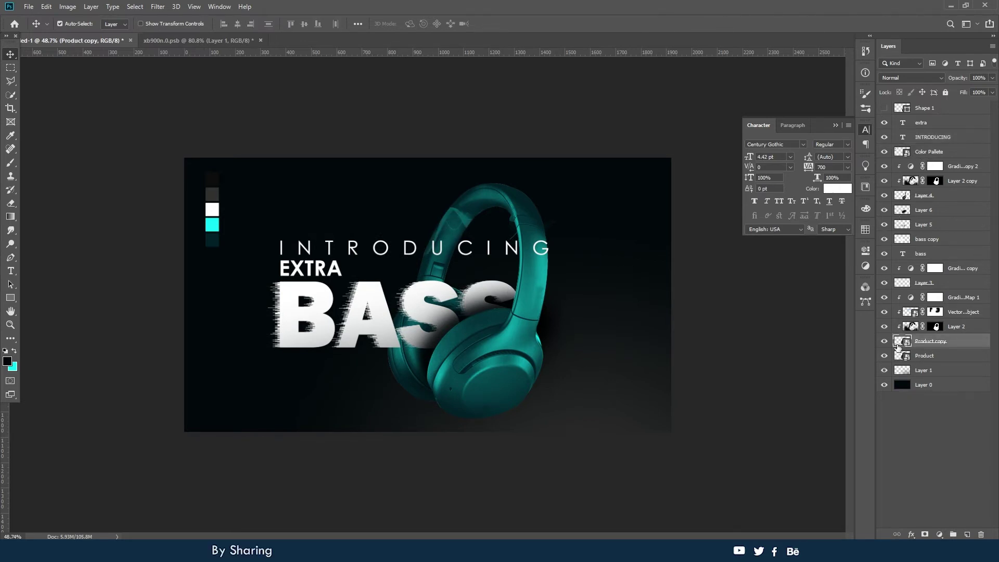
{"action": "left_click", "coordinate": [955, 312]}
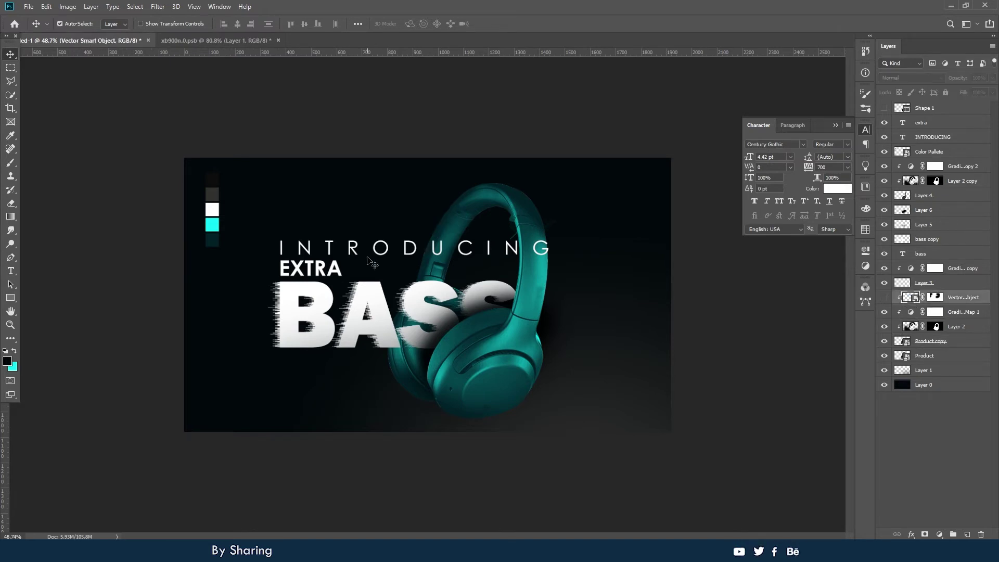
{"action": "key", "text": "ctrl+shift+bracketright"}
{"action": "left_click", "coordinate": [884, 108]}
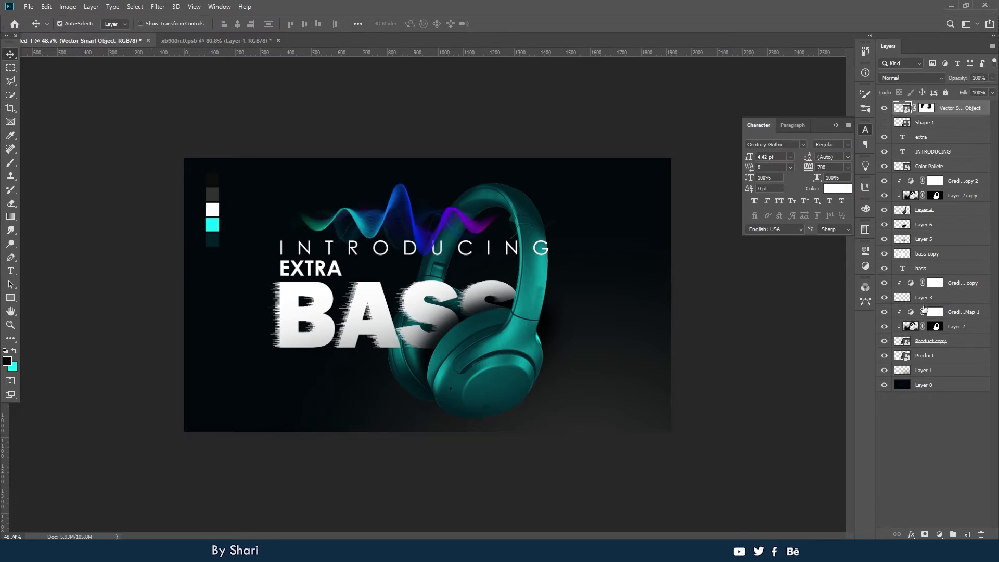
{"action": "left_click", "coordinate": [924, 311]}
{"action": "key", "text": "ctrl+j"}
{"action": "key", "text": "ctrl+shift+bracketright"}
{"action": "left_click", "coordinate": [891, 115], "text": "alt"}
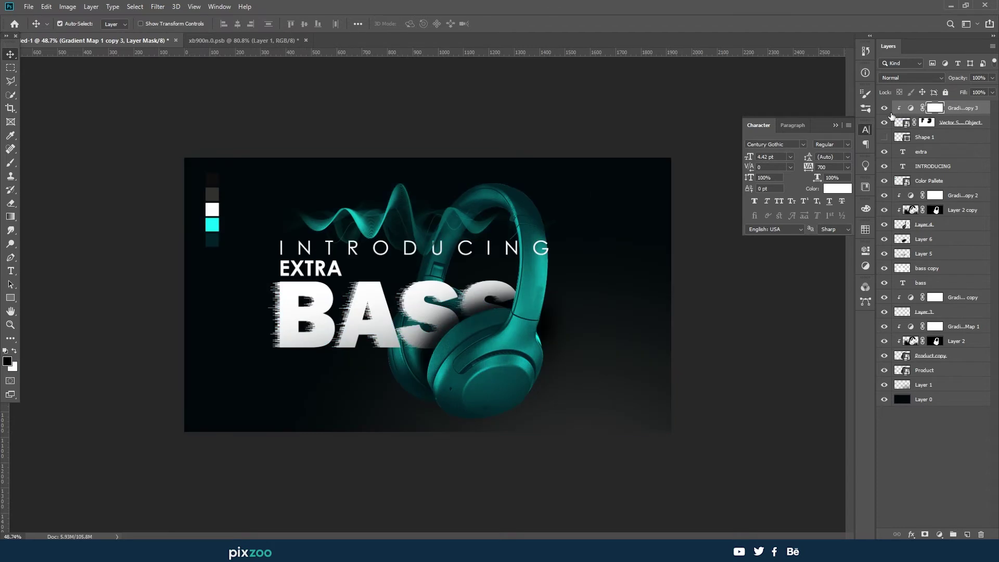
Stretch the wave wider, move it behind INTRODUCING, and merge the gradient map into it
{"action": "scroll", "coordinate": [429, 298], "scroll_direction": "up", "scroll_amount": 2}
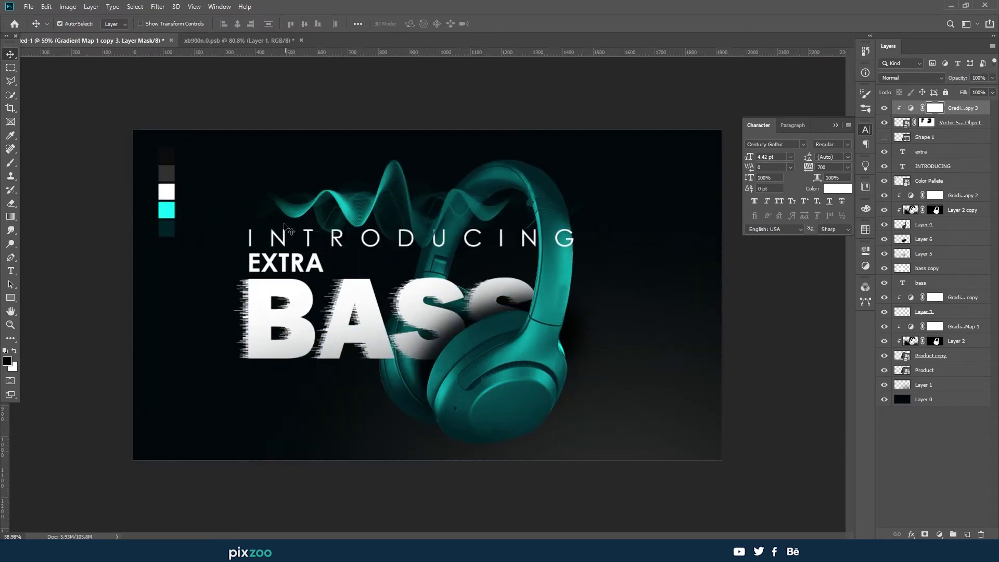
{"action": "key", "text": "ctrl+t"}
{"action": "left_click_drag", "start_coordinate": [222, 172], "coordinate": [107, 173]}
{"action": "left_click_drag", "start_coordinate": [371, 190], "coordinate": [372, 223]}
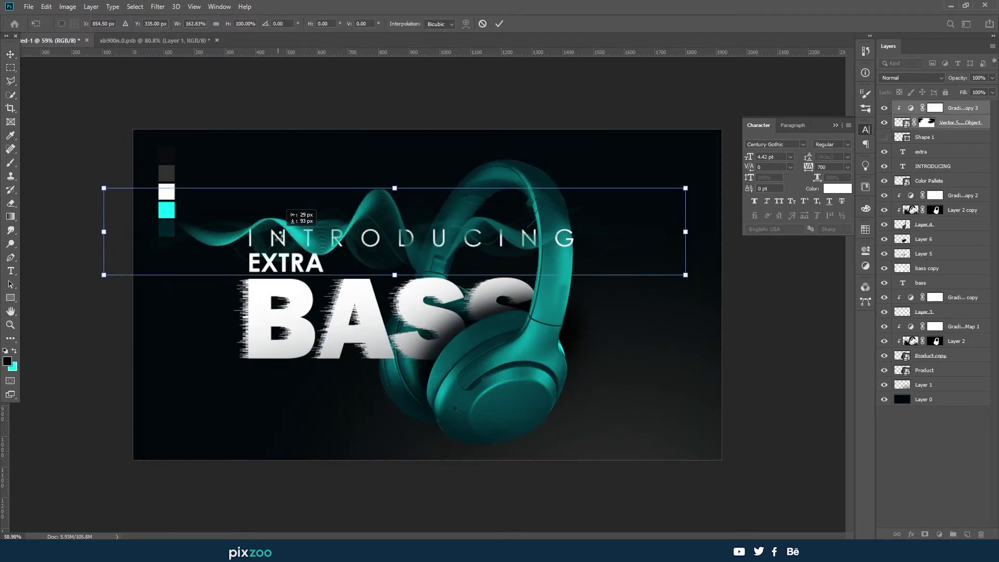
{"action": "key", "text": "Return"}
{"action": "scroll", "coordinate": [424, 292], "scroll_direction": "down", "scroll_amount": 2}
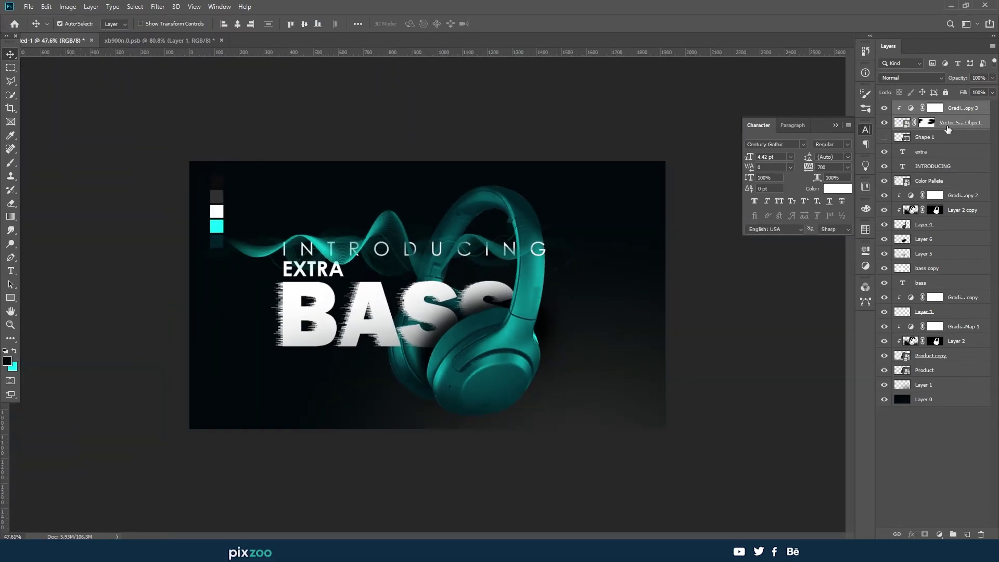
{"action": "key", "text": "ctrl+e"}
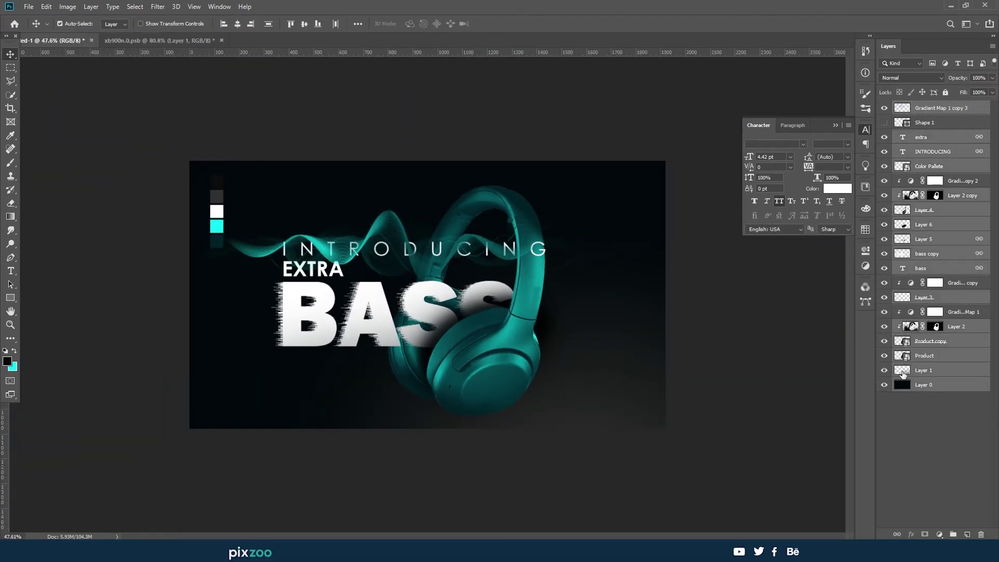
Shrink all the poster artwork slightly and shift it toward the bottom-right
{"action": "left_click_drag", "start_coordinate": [190, 214], "coordinate": [518, 379]}
{"action": "key", "text": "ctrl+t"}
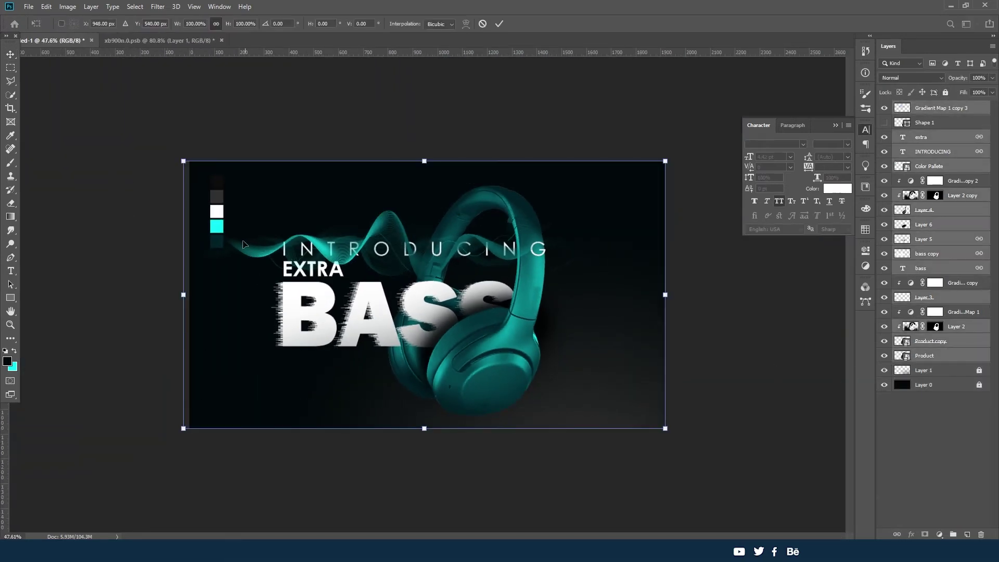
{"action": "left_click_drag", "start_coordinate": [190, 163], "coordinate": [211, 172]}
{"action": "key", "text": "Return"}
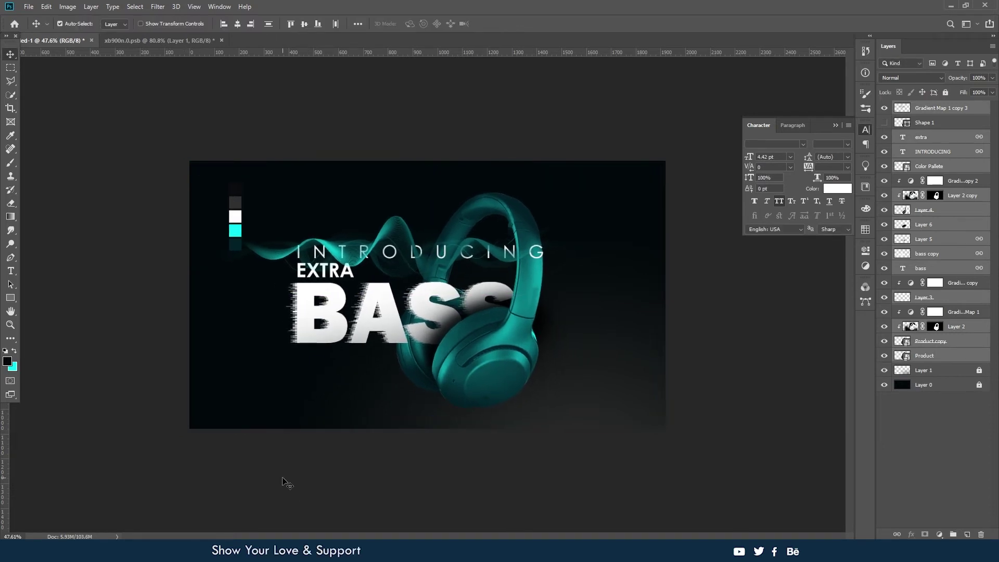
{"action": "scroll", "coordinate": [470, 458], "scroll_direction": "down", "scroll_amount": 2}
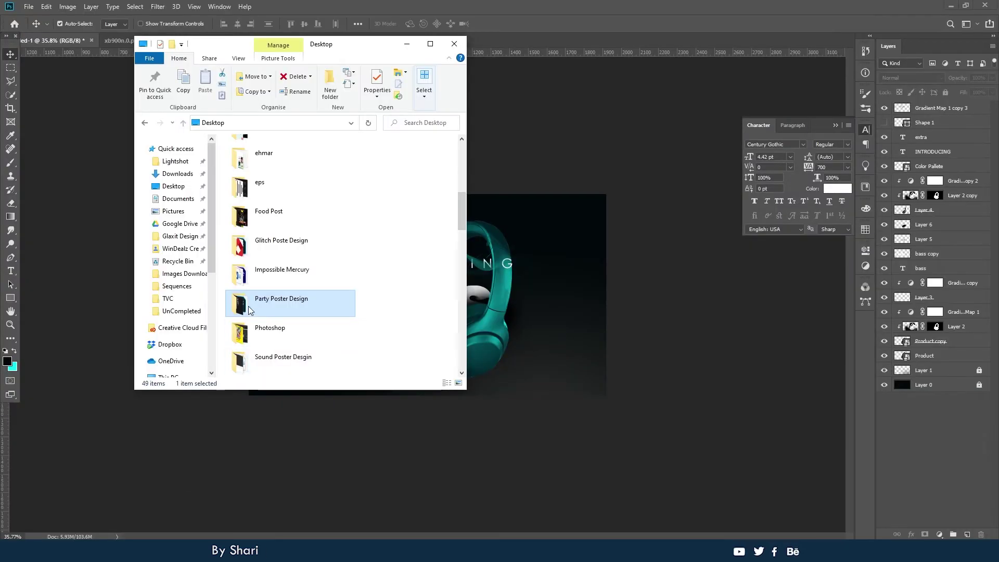
Open Content.docx from the Sound Poster Desgin folder and select the model name WH-XB900N
{"action": "double_click", "coordinate": [276, 355]}
{"action": "double_click", "coordinate": [193, 231]}
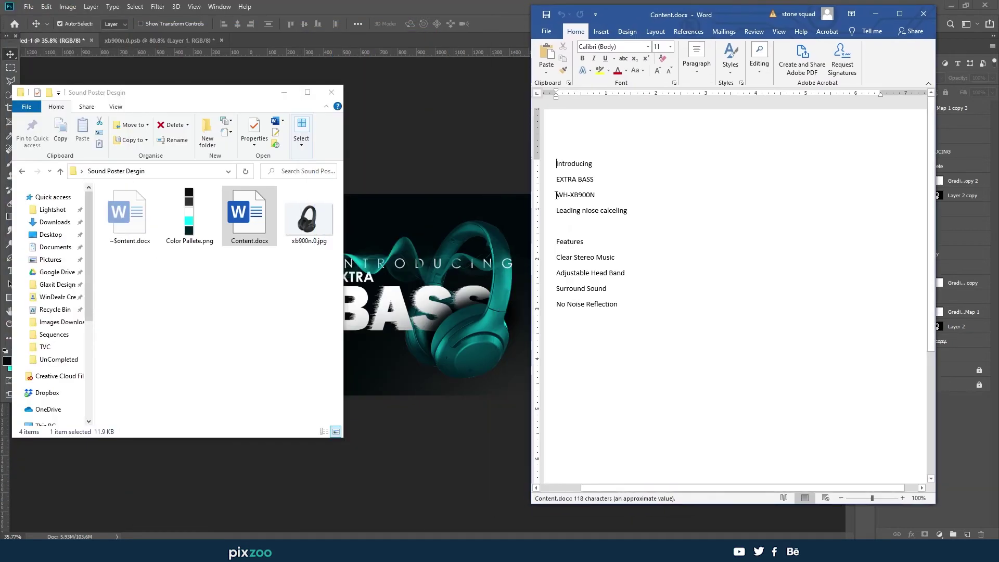
{"action": "left_click_drag", "start_coordinate": [556, 195], "coordinate": [597, 194]}
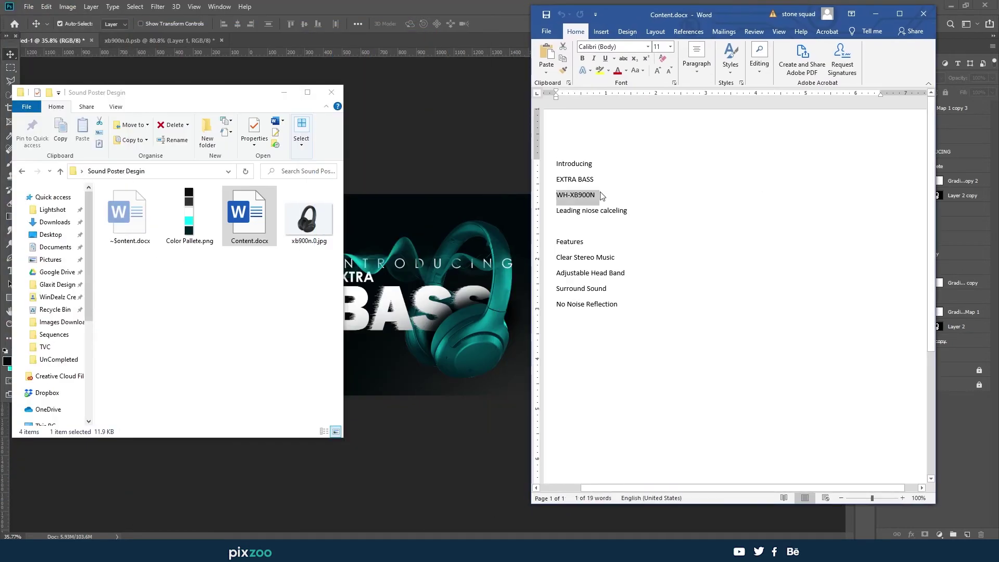
{"action": "left_click", "coordinate": [454, 234]}
Draw a rectangle bar below BASS and duplicate the EXTRA text onto it
{"action": "scroll", "coordinate": [409, 305], "scroll_direction": "up", "scroll_amount": 5}
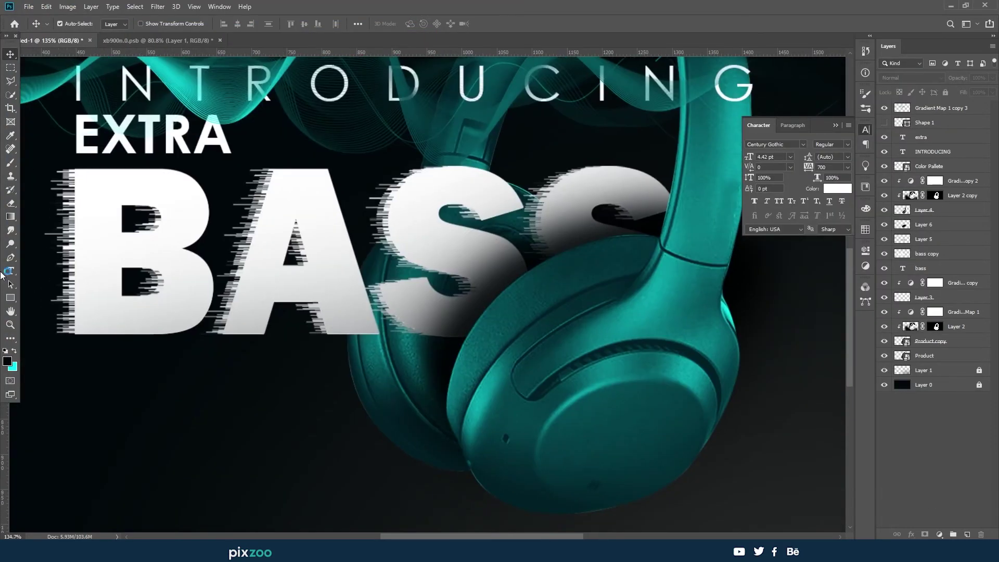
{"action": "key", "text": "u"}
{"action": "left_click_drag", "start_coordinate": [528, 348], "coordinate": [268, 398]}
{"action": "scroll", "coordinate": [269, 398], "scroll_direction": "down", "scroll_amount": 2}
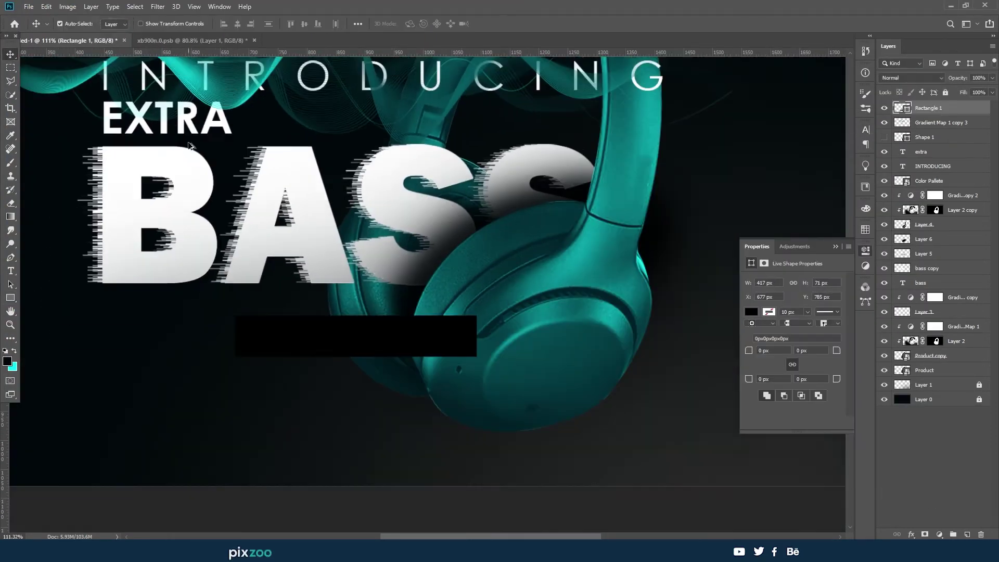
{"action": "key", "text": "v"}
{"action": "left_click_drag", "start_coordinate": [170, 151], "coordinate": [221, 291]}
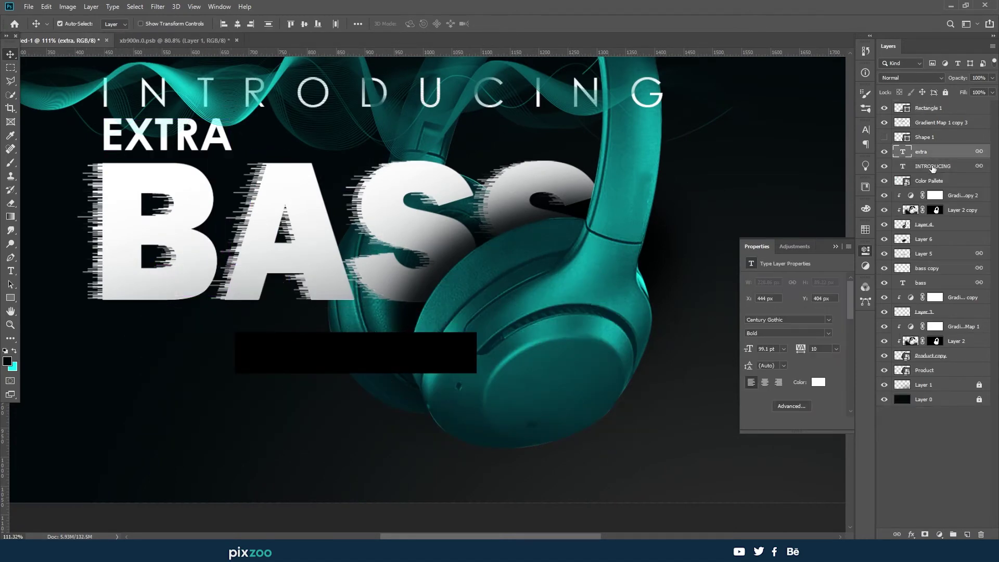
{"action": "right_click", "coordinate": [931, 151]}
{"action": "left_click", "coordinate": [830, 211]}
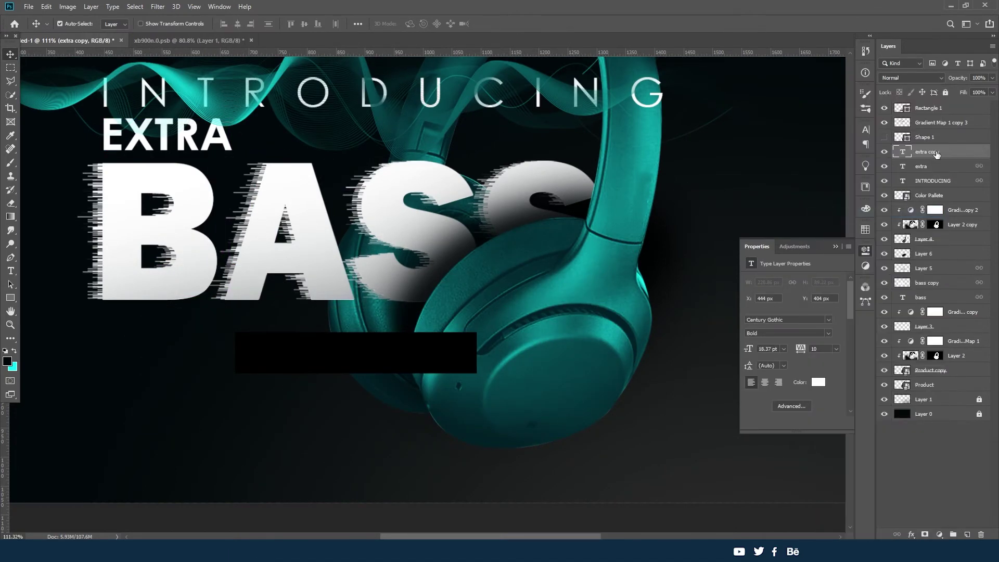
{"action": "left_click_drag", "start_coordinate": [162, 147], "coordinate": [295, 362]}
Fill the rectangle bar with white
{"action": "left_click", "coordinate": [312, 359]}
{"action": "left_click", "coordinate": [752, 312]}
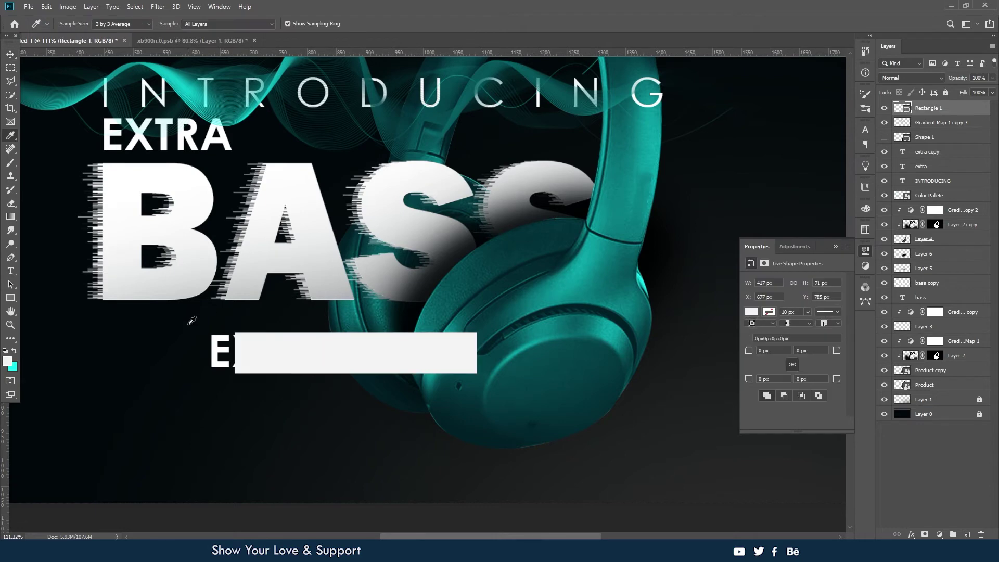
{"action": "key", "text": "ctrl+minus"}
{"action": "key", "text": "i"}
{"action": "left_click", "coordinate": [53, 120]}
{"action": "key", "text": "alt+BackSpace"}
{"action": "left_click", "coordinate": [218, 216]}
{"action": "key", "text": "alt+BackSpace"}
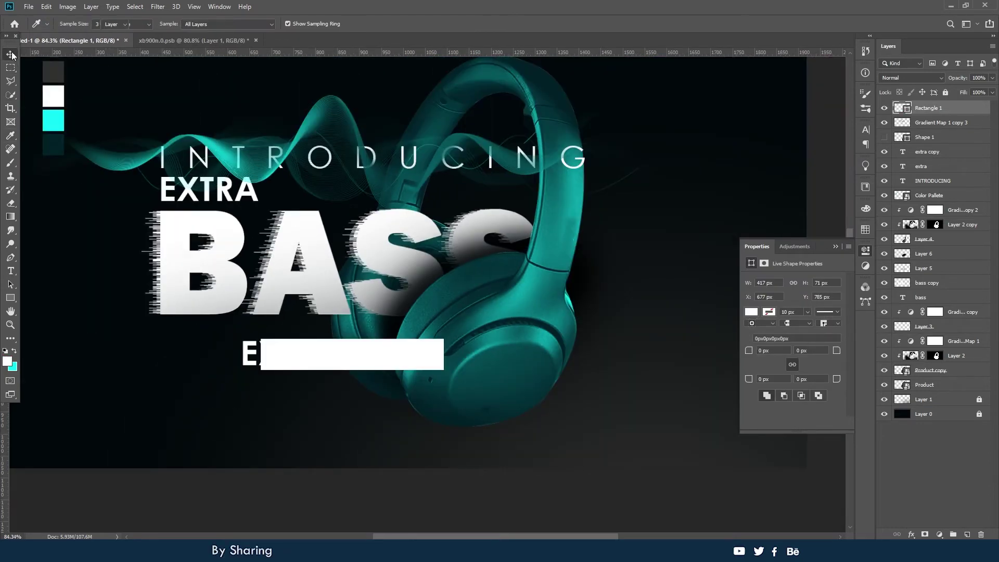
Replace the copied text with WH-XB900N and move its layer above the white bar
{"action": "key", "text": "t"}
{"action": "left_click", "coordinate": [247, 358]}
{"action": "type", "text": "WH-XB900N"}
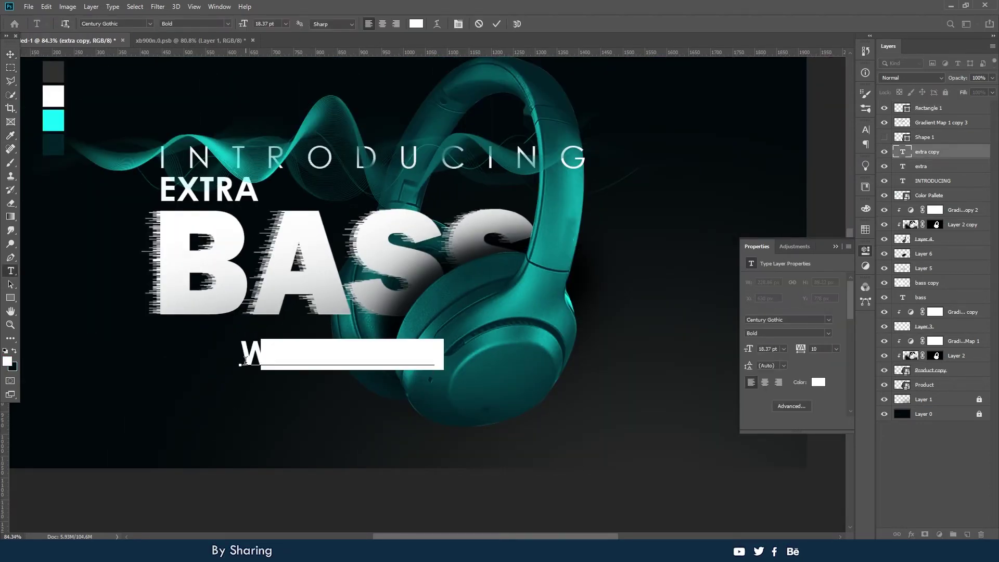
{"action": "key", "text": "ctrl+Return"}
{"action": "key", "text": "i"}
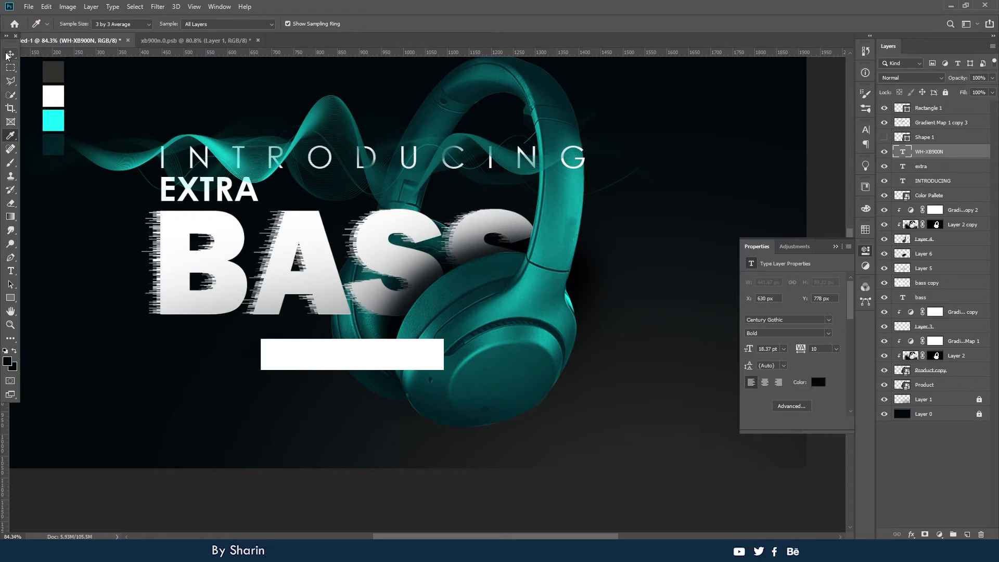
{"action": "left_click", "coordinate": [10, 54]}
{"action": "key", "text": "ctrl+bracketright"}
{"action": "key", "text": "ctrl+bracketright"}
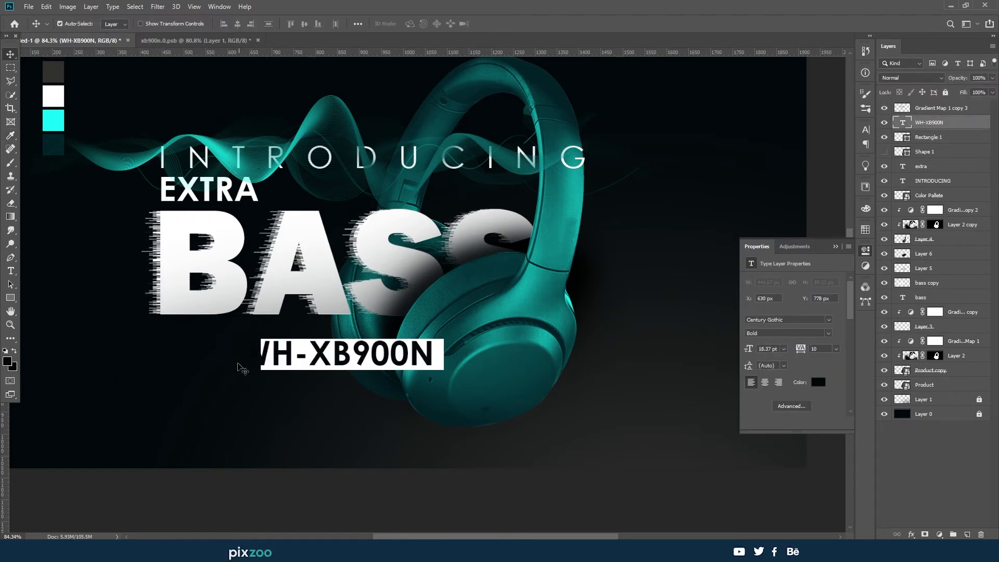
Scale the WH-XB900N text down and resize the white bar to fit it
{"action": "key", "text": "ctrl+t"}
{"action": "left_click_drag", "start_coordinate": [241, 369], "coordinate": [292, 369]}
{"action": "key", "text": "Return"}
{"action": "scroll", "coordinate": [243, 366], "scroll_direction": "up", "scroll_amount": 3}
{"action": "left_click", "coordinate": [243, 366]}
{"action": "key", "text": "ctrl+t"}
{"action": "key", "text": "Return"}
{"action": "scroll", "coordinate": [299, 371], "scroll_direction": "down", "scroll_amount": 3}
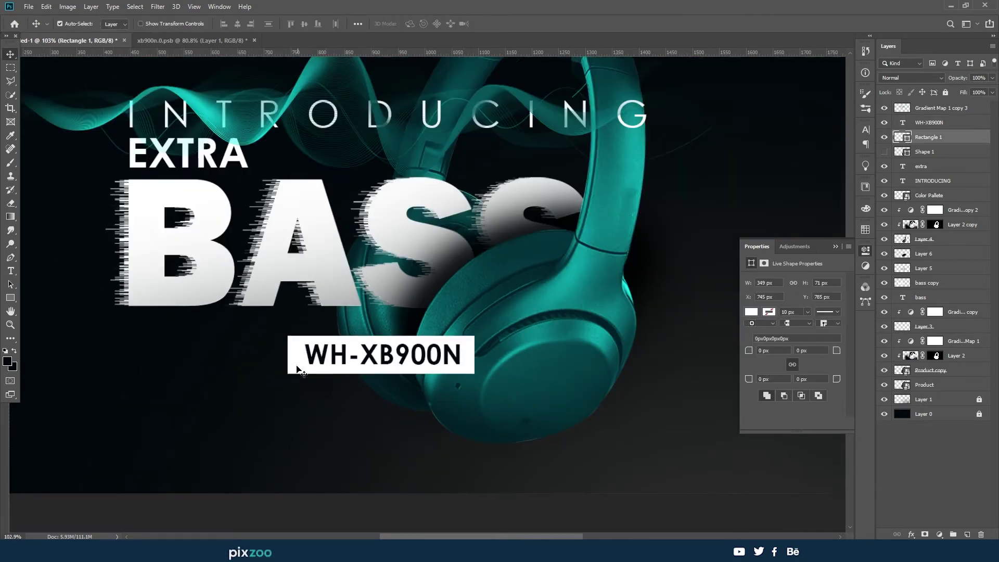
{"action": "scroll", "coordinate": [298, 369], "scroll_direction": "down", "scroll_amount": 2}
{"action": "left_click", "coordinate": [357, 403]}
Select the layers around the sound-wave and resize them slightly
{"action": "scroll", "coordinate": [507, 335], "scroll_direction": "down", "scroll_amount": 3}
{"action": "left_click", "coordinate": [507, 335]}
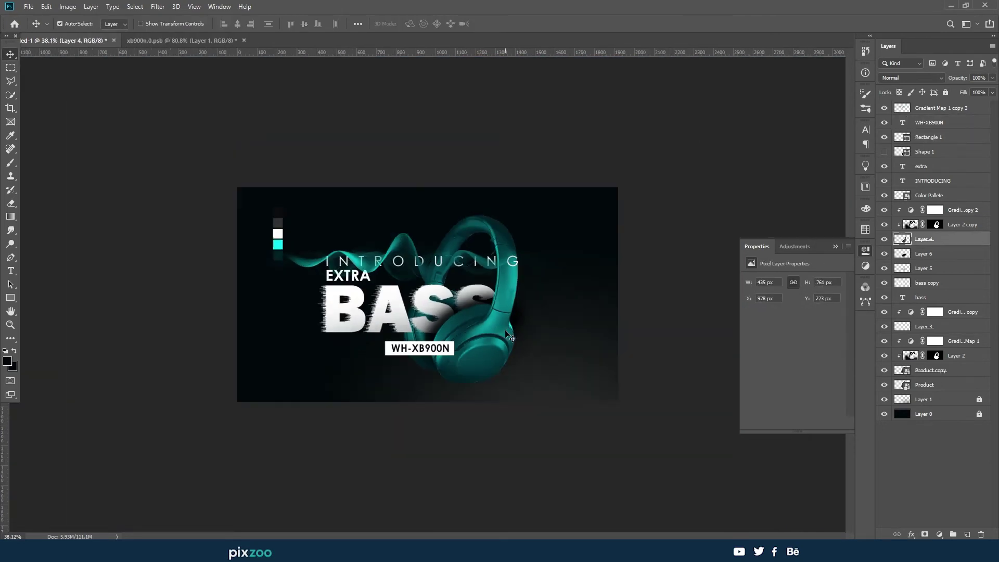
{"action": "scroll", "coordinate": [507, 336], "scroll_direction": "up", "scroll_amount": 1}
{"action": "left_click_drag", "start_coordinate": [385, 256], "coordinate": [235, 181]}
{"action": "left_click_drag", "start_coordinate": [187, 400], "coordinate": [526, 249]}
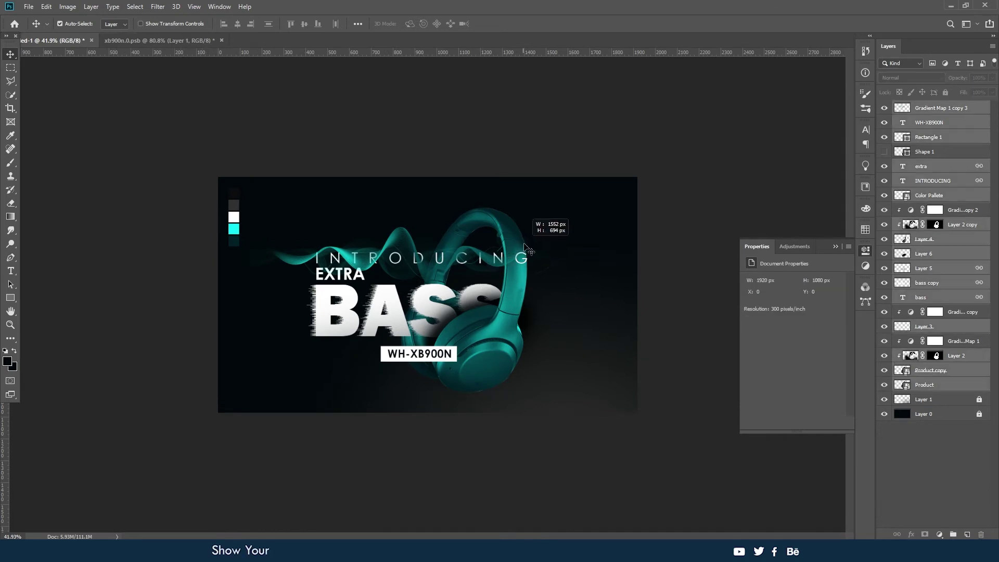
{"action": "key", "text": "ctrl+t"}
{"action": "mouse_move", "coordinate": [218, 403]}
{"action": "left_mouse_down"}
{"action": "mouse_move", "coordinate": [242, 404]}
{"action": "mouse_move", "coordinate": [201, 397]}
{"action": "left_mouse_up"}
{"action": "key", "text": "Return"}
Enlarge the teal sound-wave to span the poster and place it just below the white bar
{"action": "left_click", "coordinate": [260, 239]}
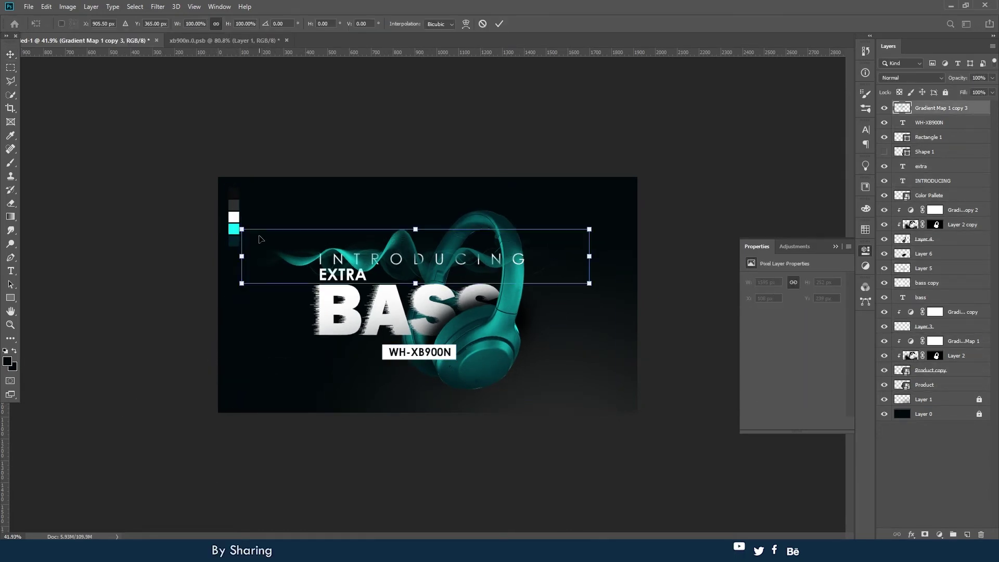
{"action": "left_click_drag", "start_coordinate": [241, 283], "coordinate": [214, 292]}
{"action": "key", "text": "Return"}
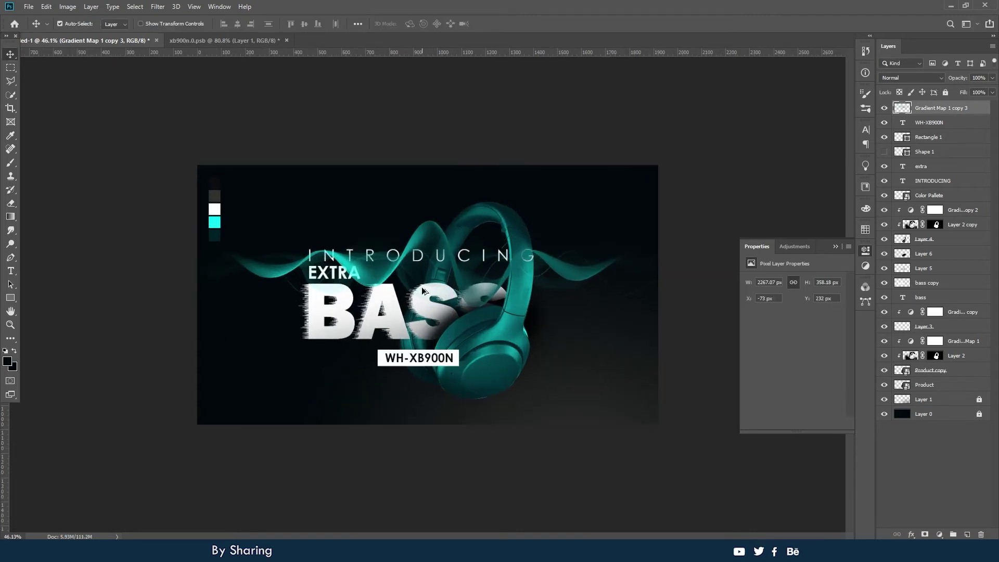
{"action": "key", "text": "ctrl+bracketleft"}
{"action": "key", "text": "ctrl+bracketleft"}
{"action": "key", "text": "ctrl+bracketleft"}
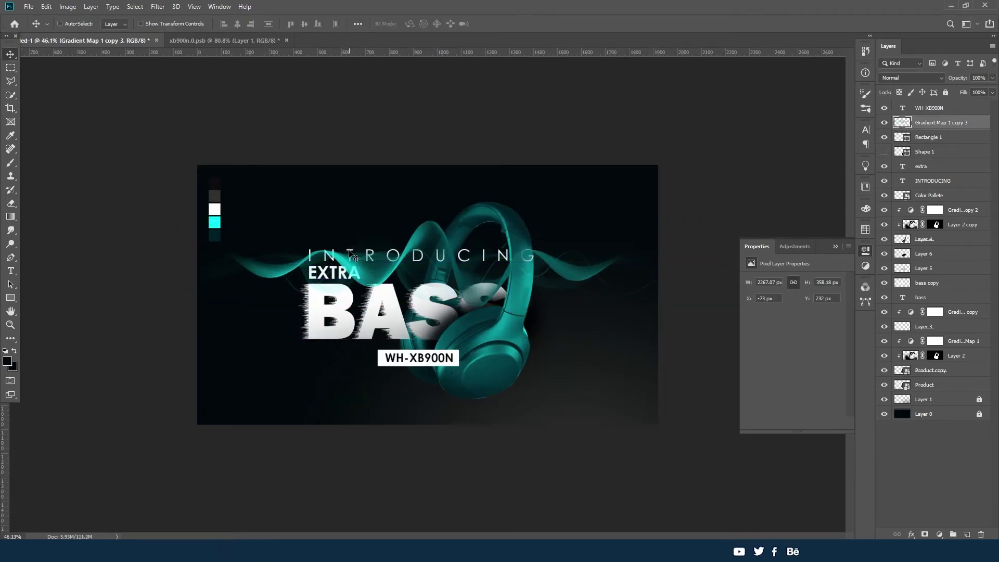
{"action": "key", "text": "ctrl+bracketleft"}
{"action": "key", "text": "ctrl+bracketleft"}
{"action": "key", "text": "ctrl+bracketleft"}
{"action": "key", "text": "ctrl+alt+g"}
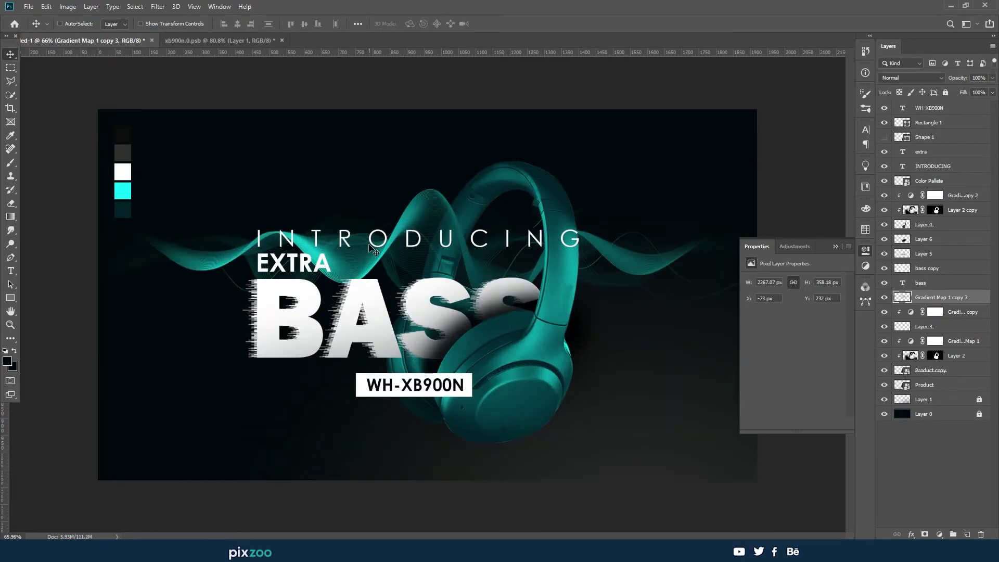
{"action": "scroll", "coordinate": [354, 257], "scroll_direction": "up", "scroll_amount": 3}
{"action": "key", "text": "ctrl+bracketright"}
{"action": "key", "text": "ctrl+bracketright"}
{"action": "key", "text": "ctrl+bracketright"}
{"action": "scroll", "coordinate": [338, 246], "scroll_direction": "up", "scroll_amount": 4}
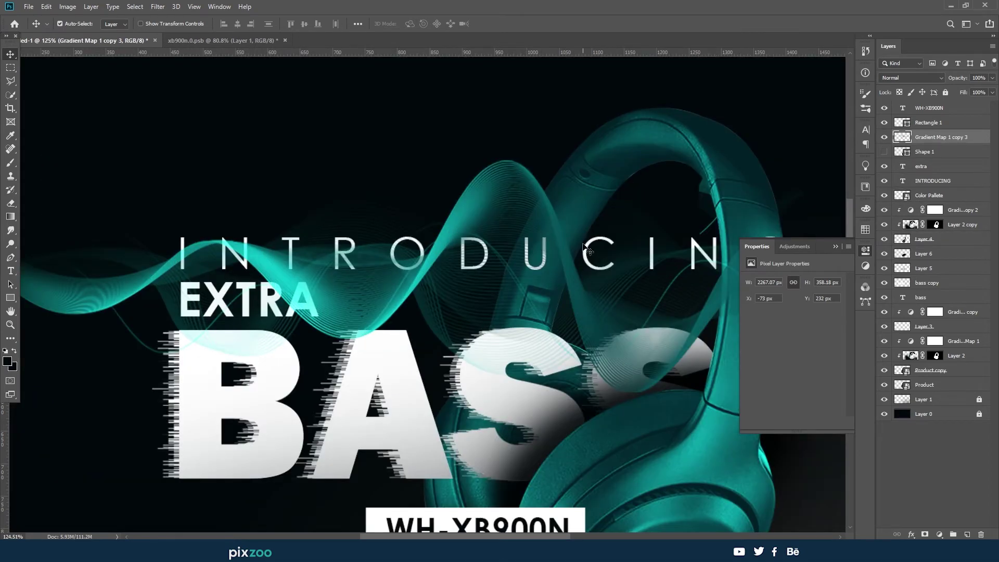
Add a layer mask to the teal sound-wave layer
{"action": "left_click", "coordinate": [587, 250]}
{"action": "scroll", "coordinate": [379, 228], "scroll_direction": "down", "scroll_amount": 2}
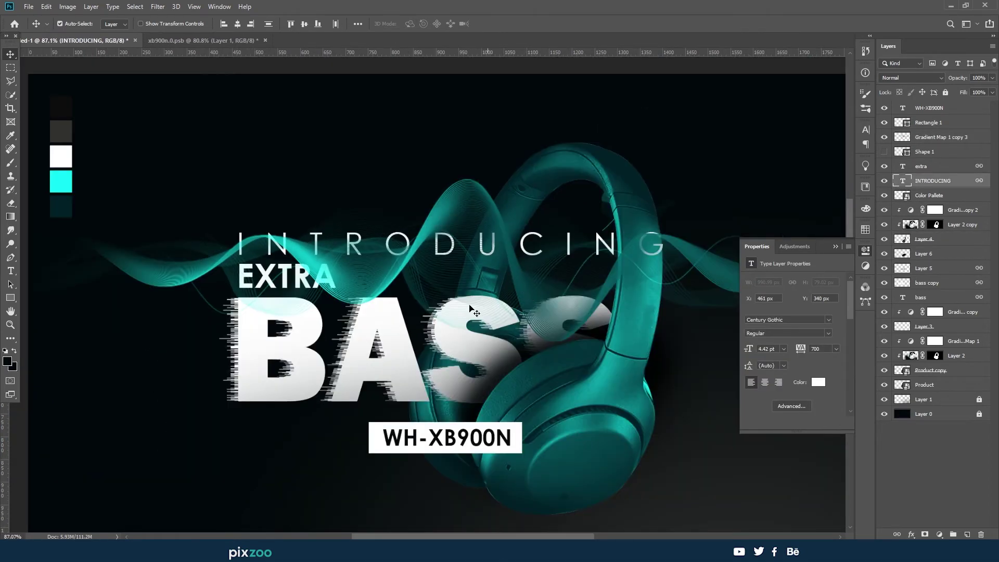
{"action": "left_click", "coordinate": [474, 311]}
{"action": "scroll", "coordinate": [474, 310], "scroll_direction": "down", "scroll_amount": 2}
{"action": "scroll", "coordinate": [474, 310], "scroll_direction": "up", "scroll_amount": 4}
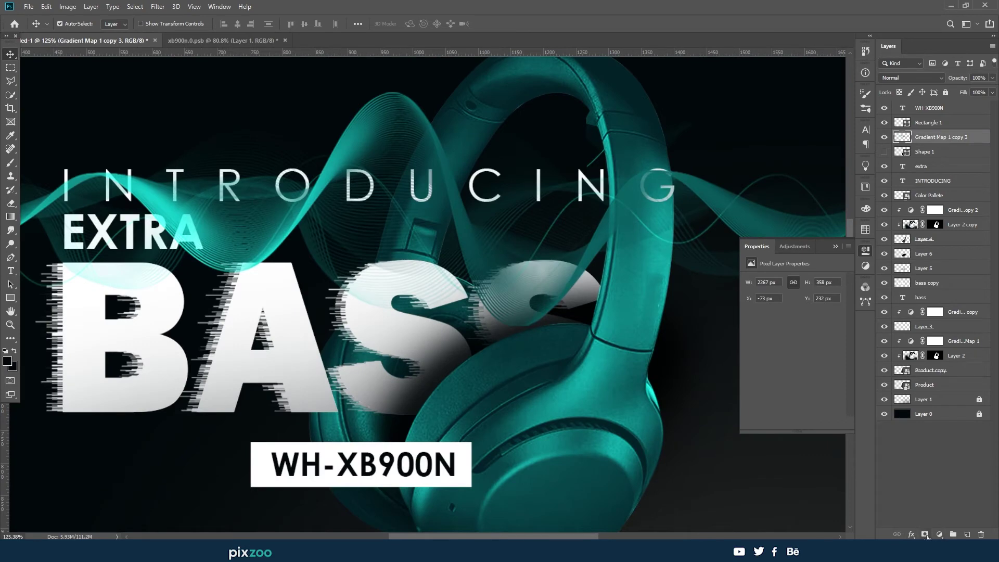
{"action": "left_click", "coordinate": [925, 534]}
{"action": "key", "text": "e"}
{"action": "scroll", "coordinate": [378, 296], "scroll_direction": "up", "scroll_amount": 5}
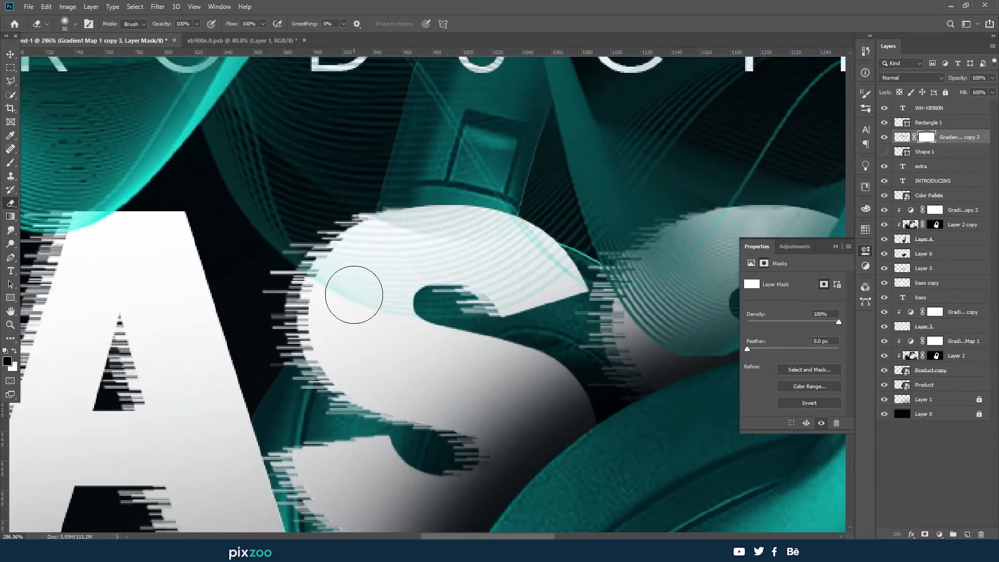
Mask the teal wave off the S letters of BASS with an enlarged brush
{"action": "key", "text": "x"}
{"action": "mouse_move", "coordinate": [354, 294]}
{"action": "left_mouse_down"}
{"action": "mouse_move", "coordinate": [401, 238]}
{"action": "mouse_move", "coordinate": [452, 290]}
{"action": "left_mouse_up"}
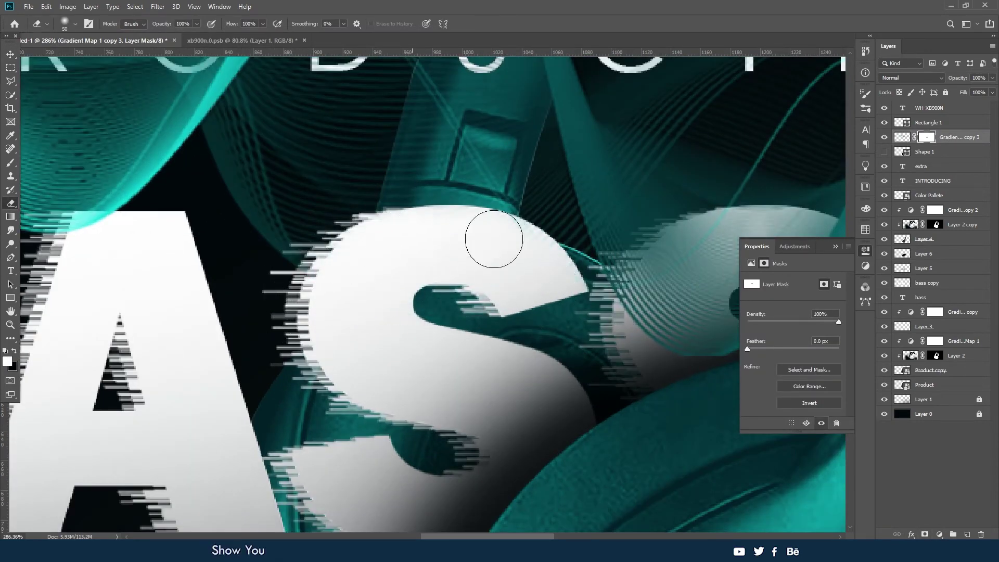
{"action": "scroll", "coordinate": [494, 239], "scroll_direction": "down", "scroll_amount": 2}
{"action": "scroll", "coordinate": [494, 239], "scroll_direction": "right", "scroll_amount": 5}
{"action": "key", "text": "bracketright"}
{"action": "key", "text": "bracketright"}
{"action": "mouse_move", "coordinate": [301, 285]}
{"action": "left_mouse_down"}
{"action": "mouse_move", "coordinate": [475, 241]}
{"action": "mouse_move", "coordinate": [401, 267]}
{"action": "mouse_move", "coordinate": [500, 290]}
{"action": "left_mouse_up"}
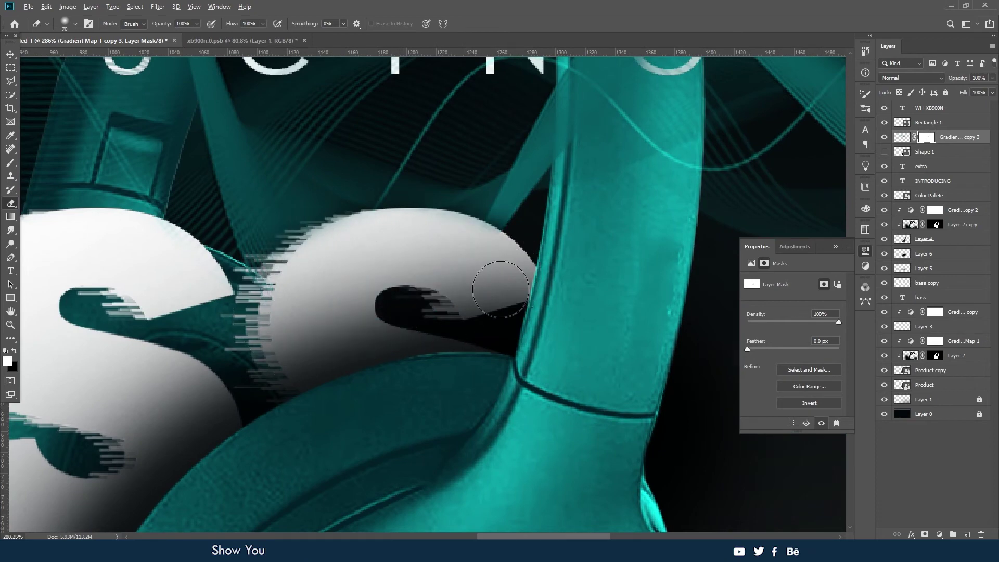
{"action": "scroll", "coordinate": [500, 289], "scroll_direction": "down", "scroll_amount": 4}
{"action": "scroll", "coordinate": [364, 291], "scroll_direction": "up", "scroll_amount": 2}
{"action": "scroll", "coordinate": [364, 291], "scroll_direction": "up", "scroll_amount": 4}
Clean the wave off the A's edge with a smaller brush, then return to the Move tool
{"action": "key", "text": "bracketleft"}
{"action": "key", "text": "bracketleft"}
{"action": "key", "text": "bracketleft"}
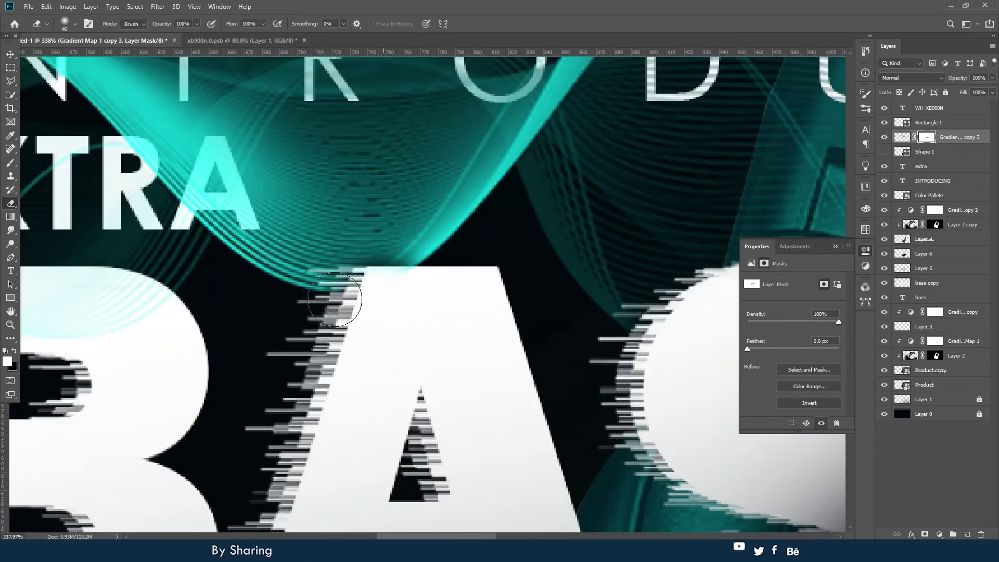
{"action": "left_click_drag", "start_coordinate": [335, 299], "coordinate": [368, 301]}
{"action": "scroll", "coordinate": [368, 301], "scroll_direction": "down", "scroll_amount": 2}
{"action": "scroll", "coordinate": [268, 312], "scroll_direction": "down", "scroll_amount": 3}
{"action": "scroll", "coordinate": [302, 339], "scroll_direction": "up", "scroll_amount": 3}
{"action": "key", "text": "bracketright"}
{"action": "key", "text": "bracketright"}
{"action": "key", "text": "bracketright"}
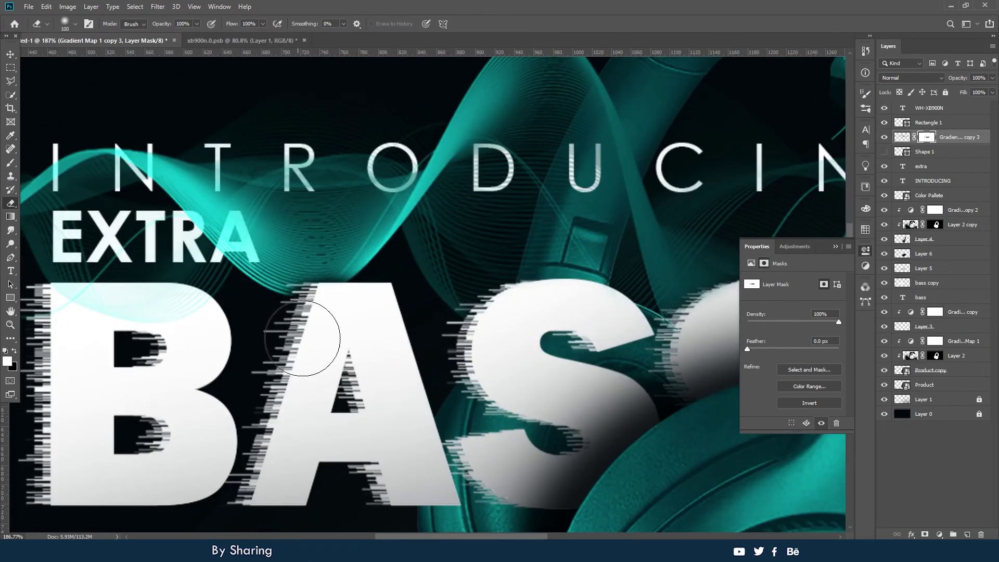
{"action": "scroll", "coordinate": [302, 338], "scroll_direction": "down", "scroll_amount": 3}
{"action": "scroll", "coordinate": [267, 397], "scroll_direction": "up", "scroll_amount": 2}
{"action": "scroll", "coordinate": [312, 368], "scroll_direction": "up", "scroll_amount": 2}
{"action": "scroll", "coordinate": [464, 390], "scroll_direction": "up", "scroll_amount": 1}
{"action": "key", "text": "bracketright"}
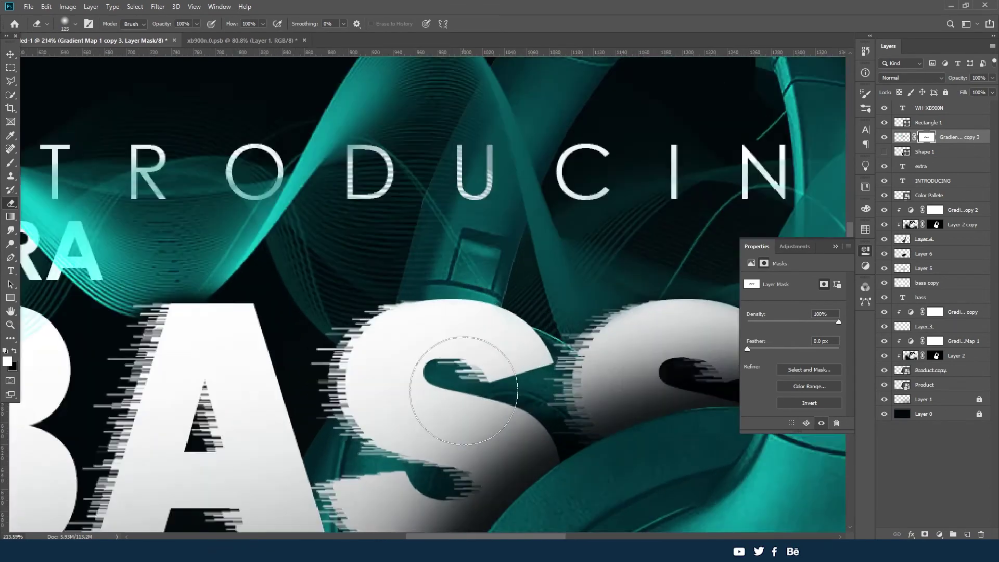
{"action": "scroll", "coordinate": [464, 391], "scroll_direction": "down", "scroll_amount": 3}
{"action": "key", "text": "v"}
{"action": "scroll", "coordinate": [330, 223], "scroll_direction": "down", "scroll_amount": 2}
{"action": "scroll", "coordinate": [381, 358], "scroll_direction": "up", "scroll_amount": 1}
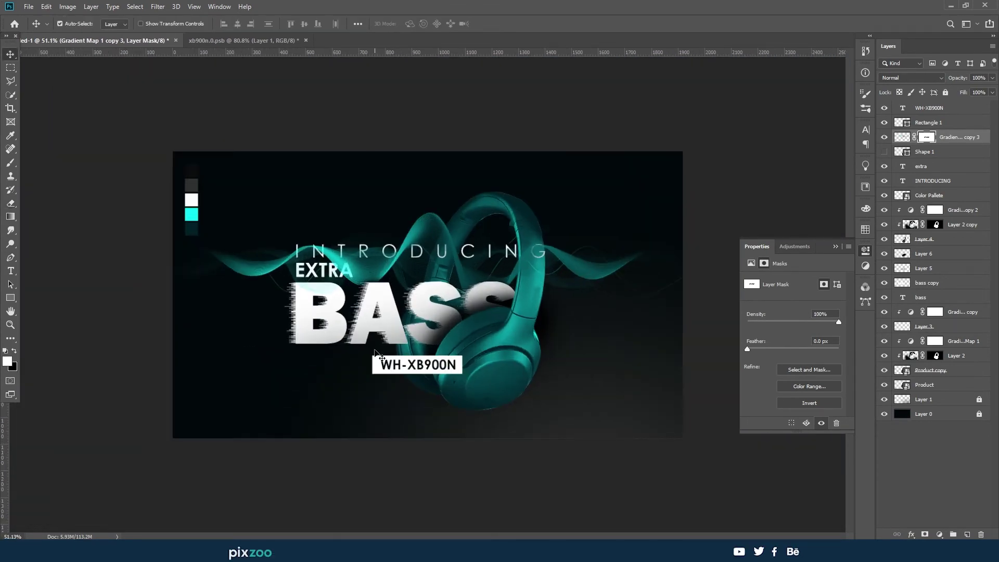
Draw a body-copy text box at the poster's bottom left and set its size to 4 pt
{"action": "left_click", "coordinate": [306, 318]}
{"action": "left_click", "coordinate": [191, 191]}
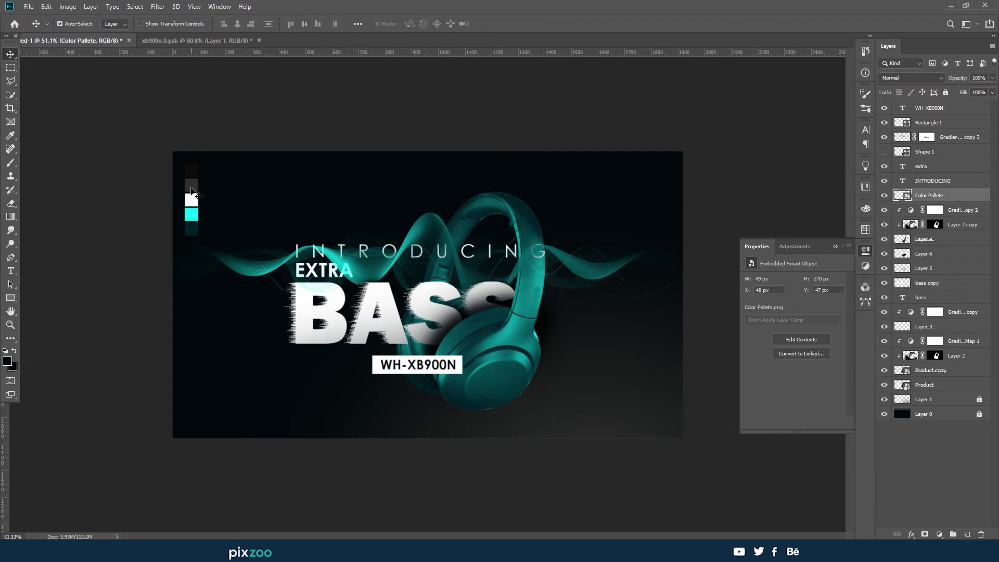
{"action": "left_click", "coordinate": [11, 271]}
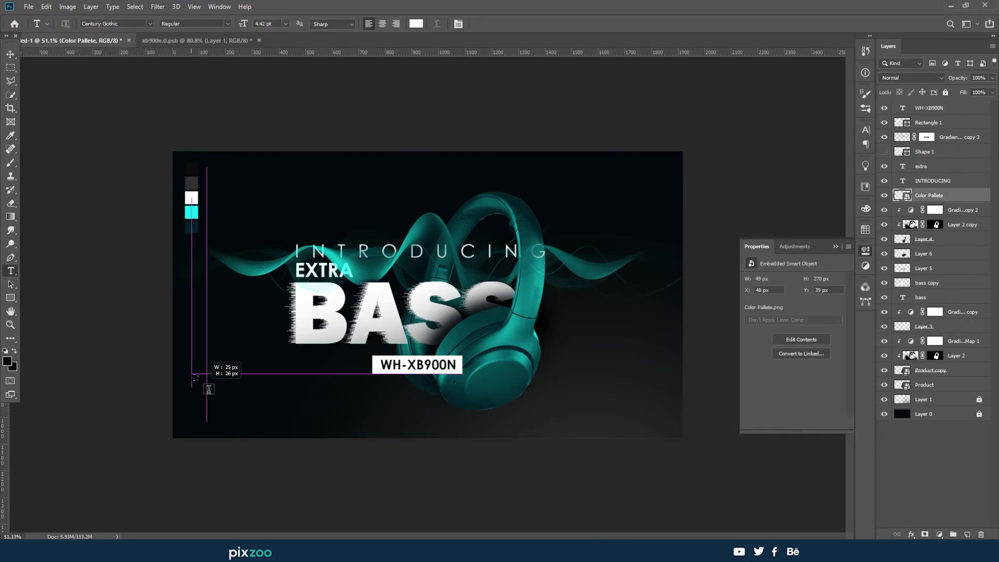
{"action": "left_click_drag", "start_coordinate": [192, 374], "coordinate": [428, 415]}
{"action": "left_click", "coordinate": [261, 24]}
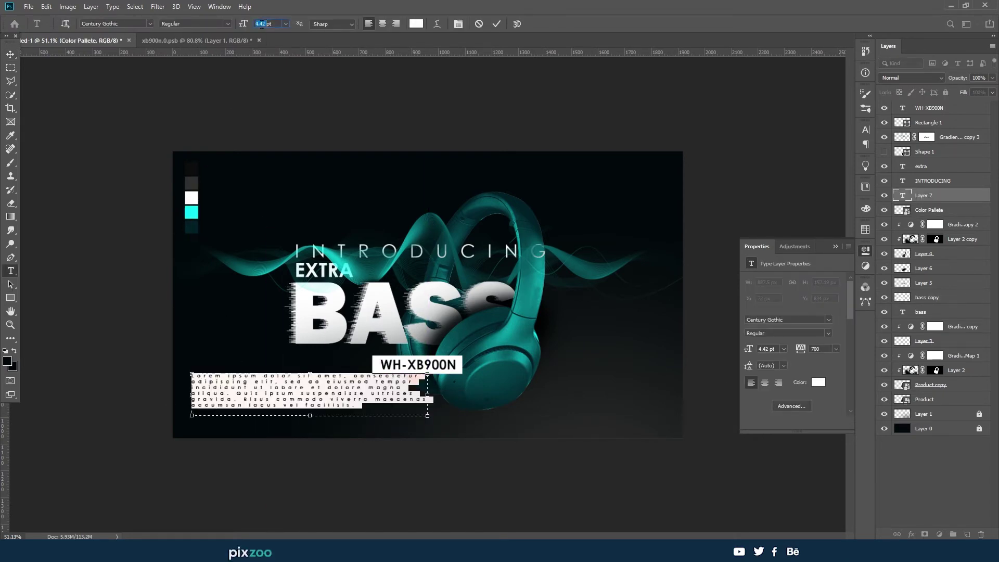
{"action": "type", "text": "3"}
{"action": "key", "text": "Return"}
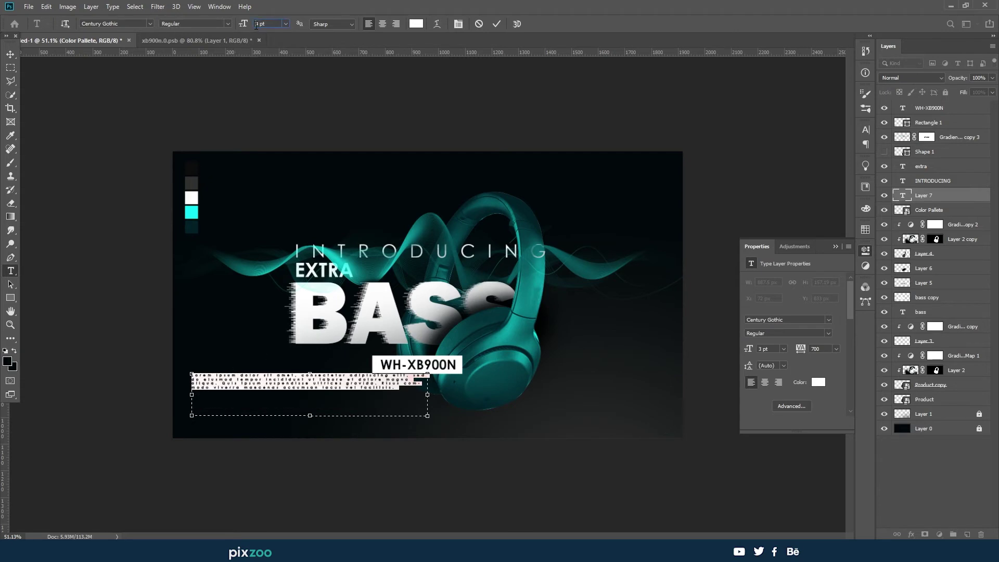
{"action": "key", "text": "Up"}
Set the body copy's tracking to 50 and commit the text
{"action": "left_click", "coordinate": [866, 130]}
{"action": "key", "text": "Return"}
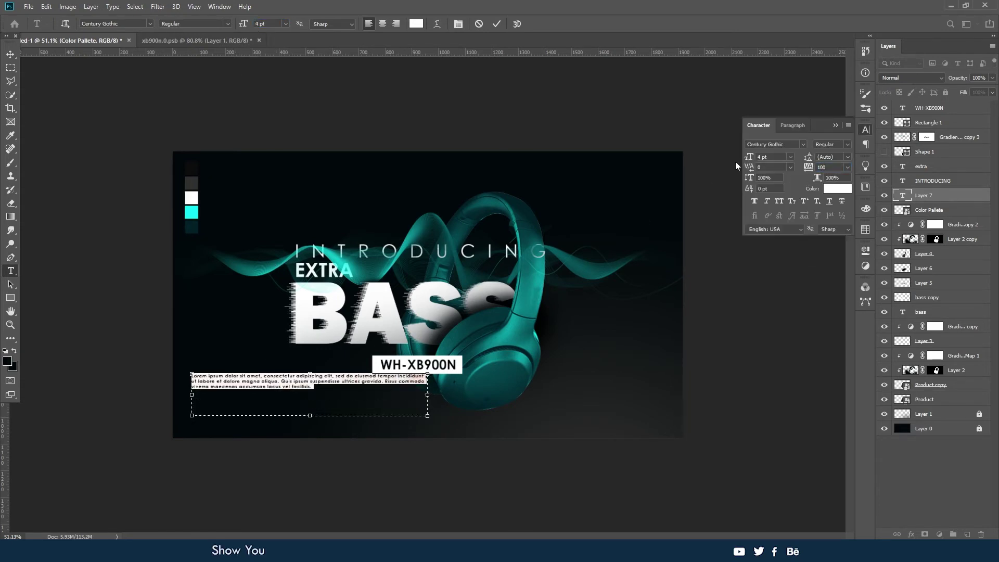
{"action": "type", "text": "50"}
{"action": "key", "text": "Return"}
{"action": "key", "text": "ctrl+Return"}
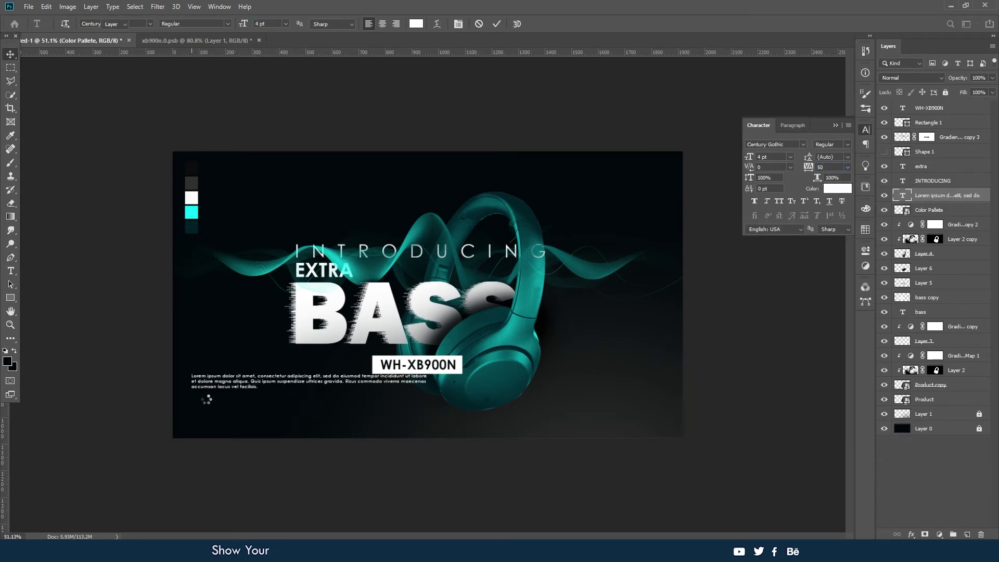
{"action": "key", "text": "ctrl+plus"}
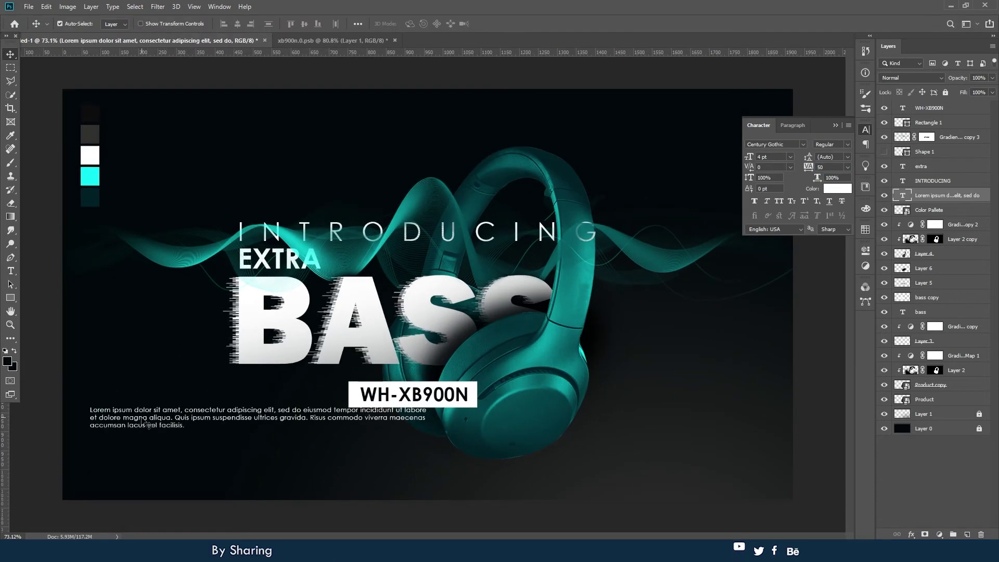
Change the body copy font to Lato at 5 pt
{"action": "double_click", "coordinate": [180, 404]}
{"action": "left_click", "coordinate": [105, 23]}
{"action": "type", "text": "Lato"}
{"action": "key", "text": "Return"}
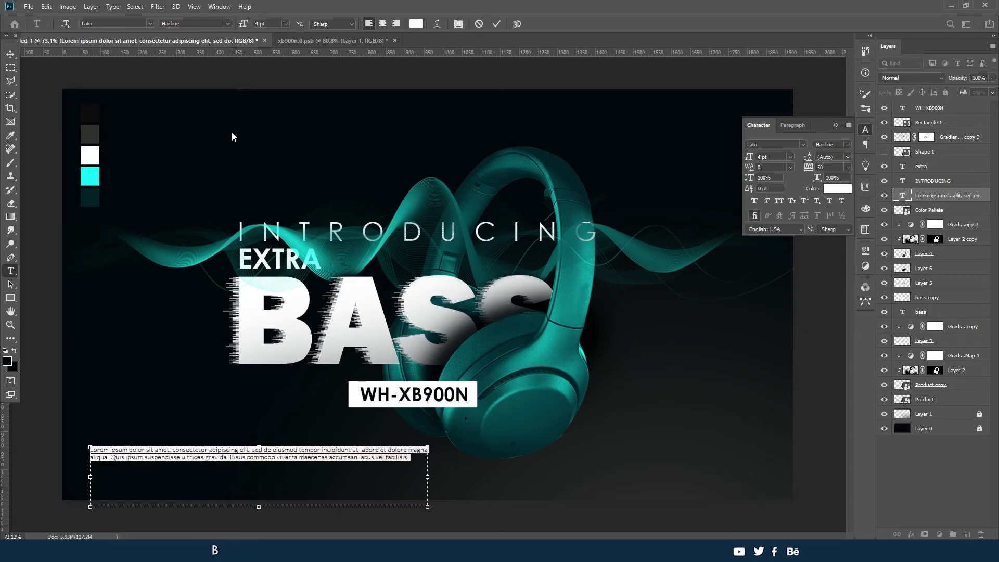
{"action": "type", "text": "6"}
{"action": "key", "text": "Return"}
{"action": "key", "text": "ctrl+minus"}
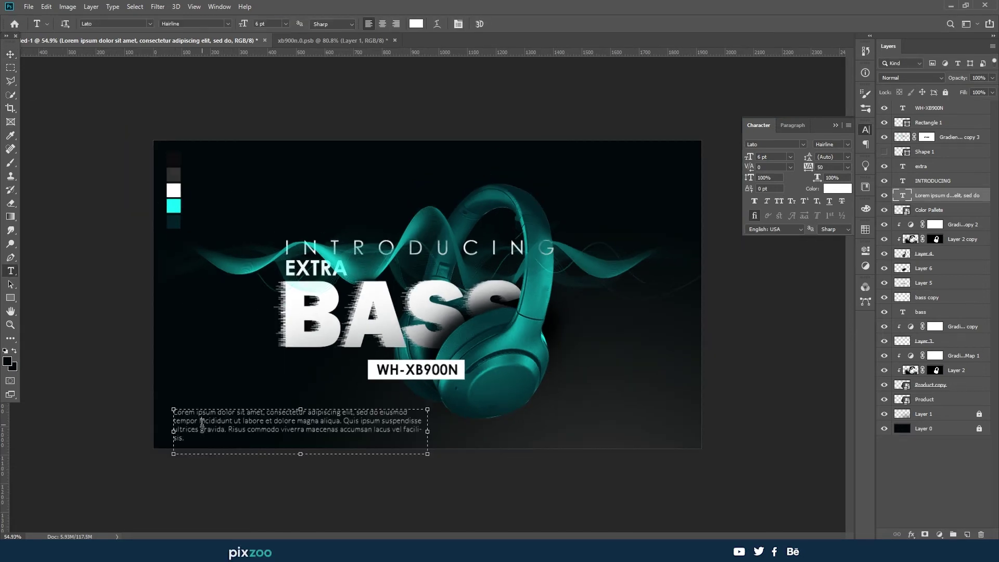
{"action": "key", "text": "Return"}
{"action": "type", "text": "5"}
{"action": "key", "text": "ctrl+Return"}
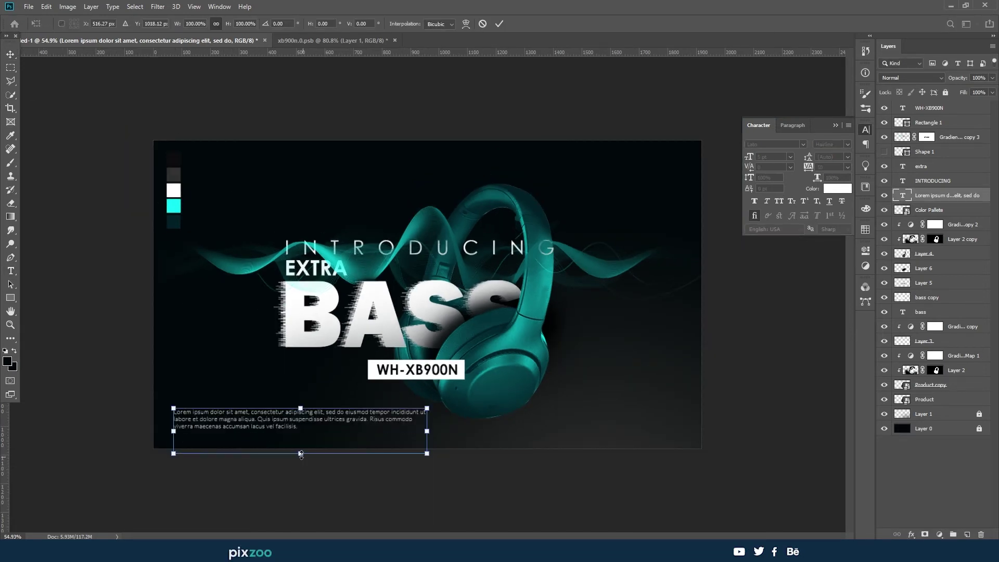
{"action": "left_click", "coordinate": [276, 428]}
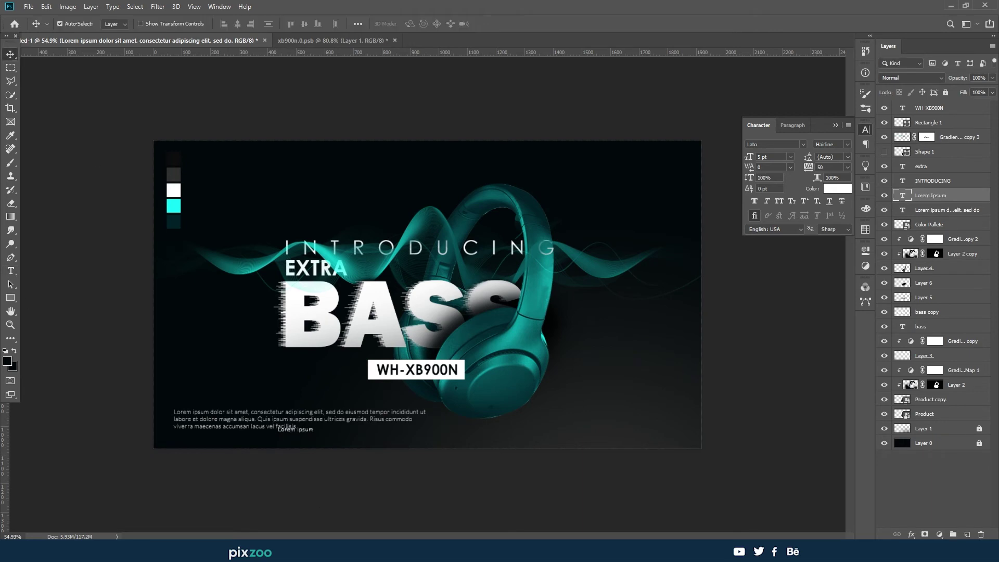
Set the feature list in Century Gothic without all caps and move it to the lower right
{"action": "key", "text": "ctrl+a"}
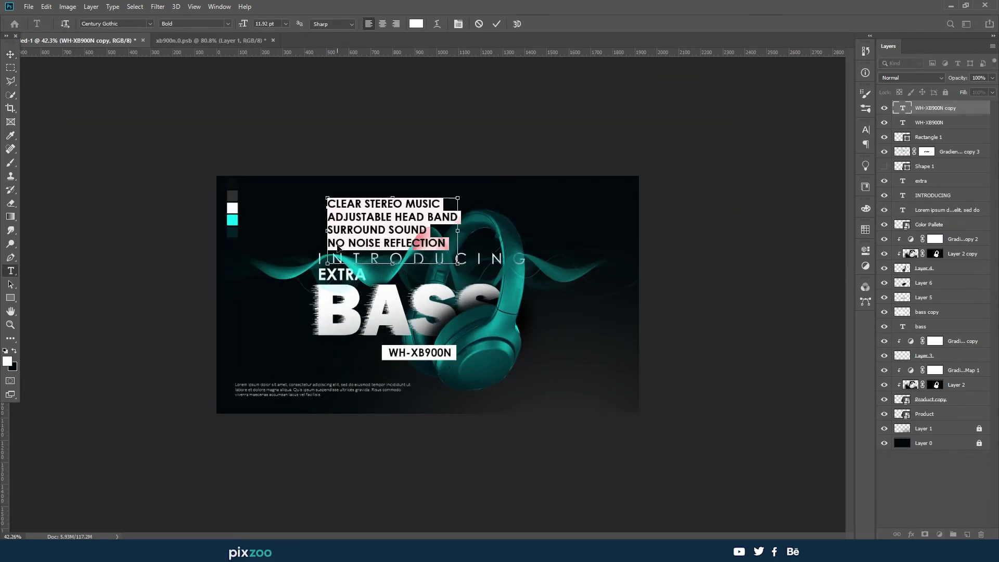
{"action": "key", "text": "ctrl+shift+k"}
{"action": "type", "text": "chic"}
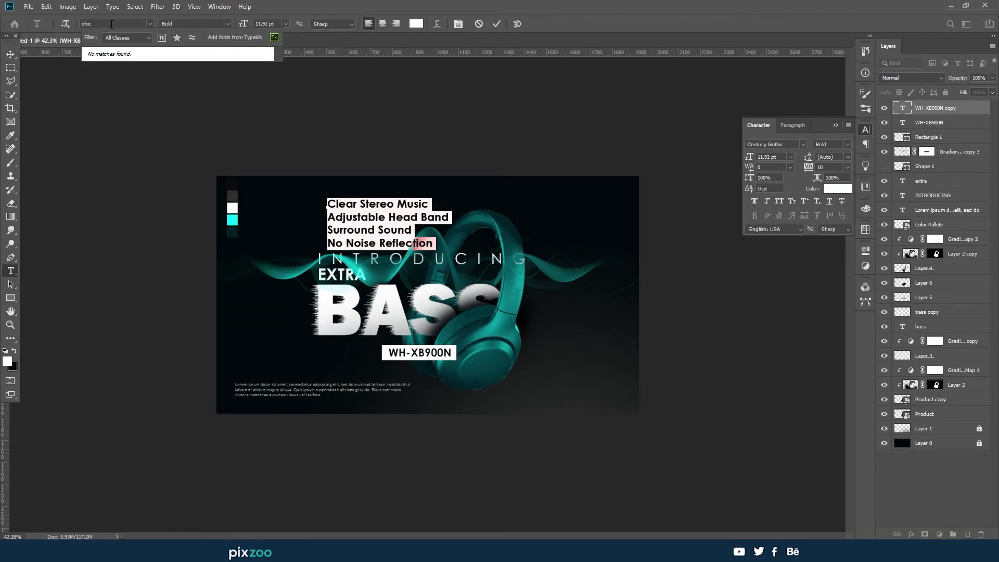
{"action": "type", "text": "century gothic"}
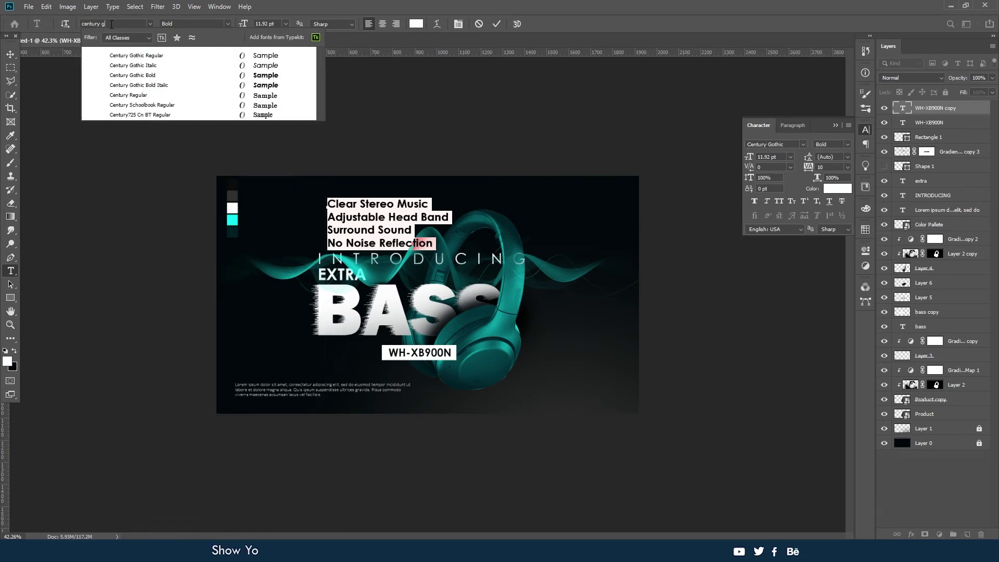
{"action": "key", "text": "Return"}
{"action": "left_click", "coordinate": [10, 54]}
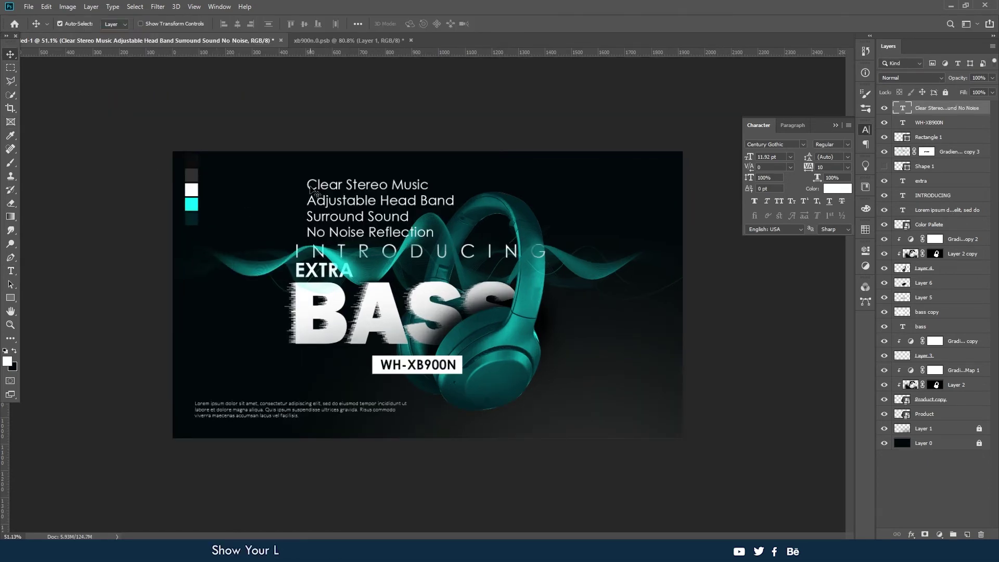
{"action": "left_click_drag", "start_coordinate": [385, 223], "coordinate": [615, 350]}
Change INTRODUCING to Lato Light
{"action": "left_click", "coordinate": [476, 244]}
{"action": "key", "text": "t"}
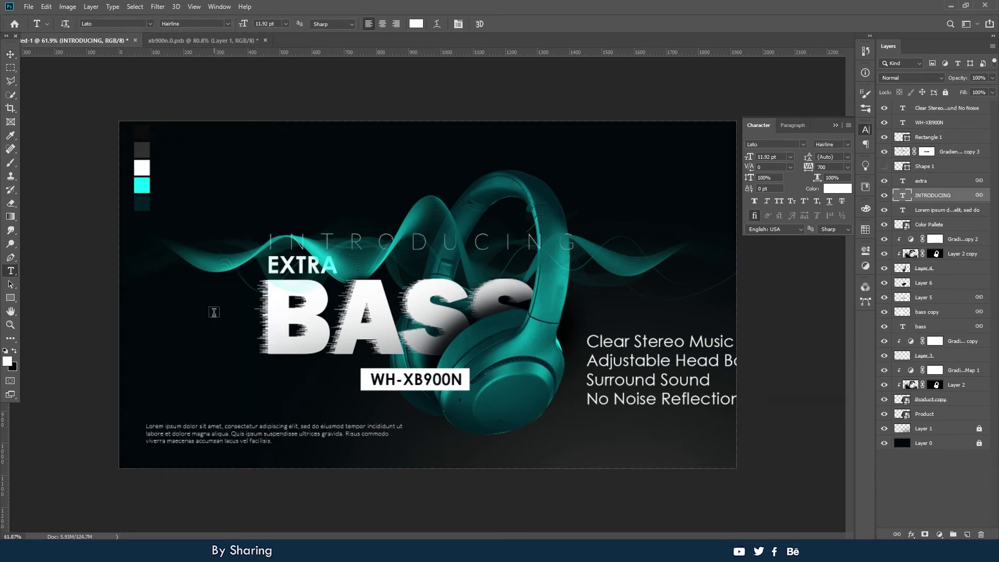
{"action": "left_click", "coordinate": [228, 23]}
{"action": "left_click", "coordinate": [172, 51]}
{"action": "key", "text": "v"}
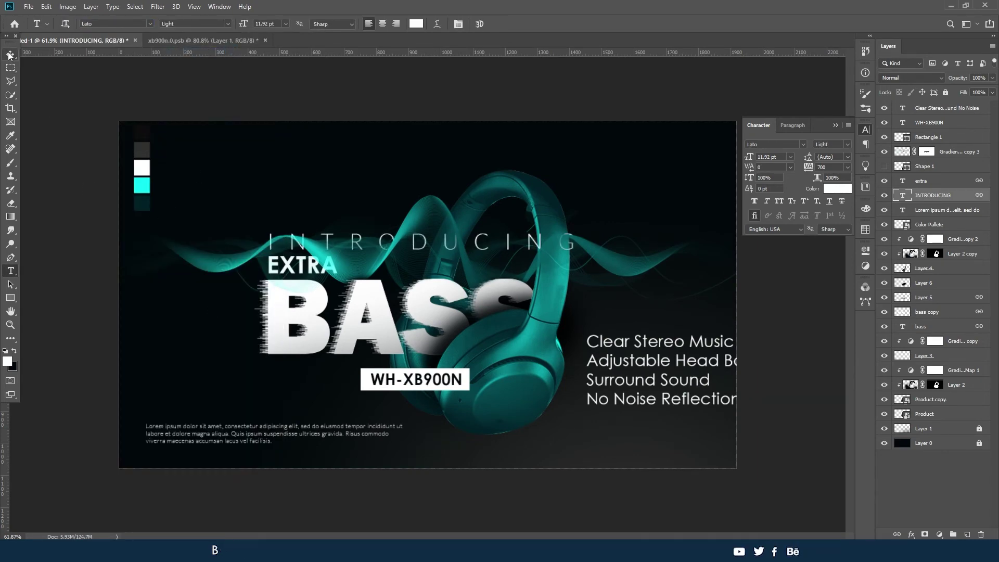
{"action": "scroll", "coordinate": [376, 287], "scroll_direction": "up", "scroll_amount": 3}
Make the EXTRA title Lato Bold
{"action": "left_click", "coordinate": [249, 262]}
{"action": "key", "text": "t"}
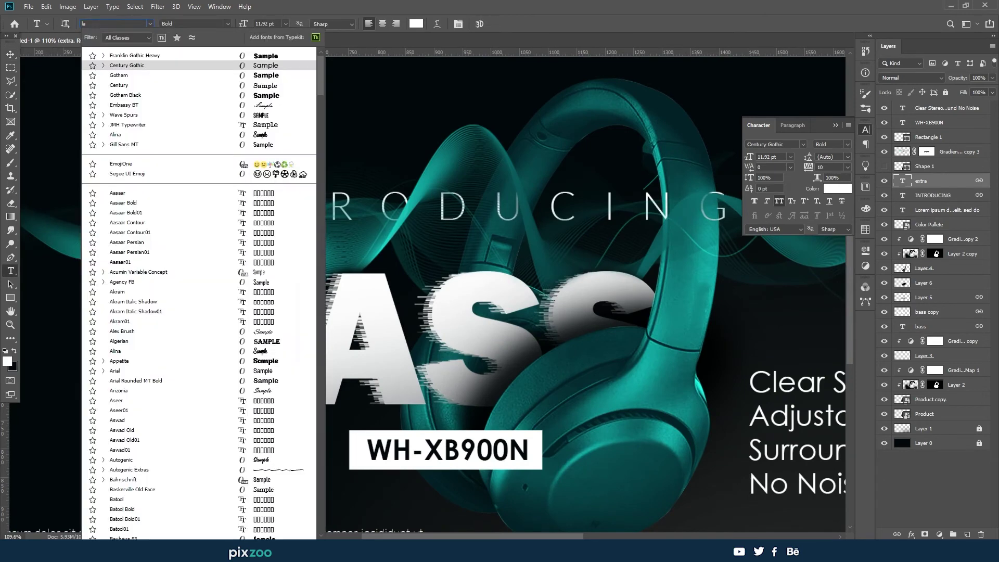
{"action": "left_click", "coordinate": [228, 24]}
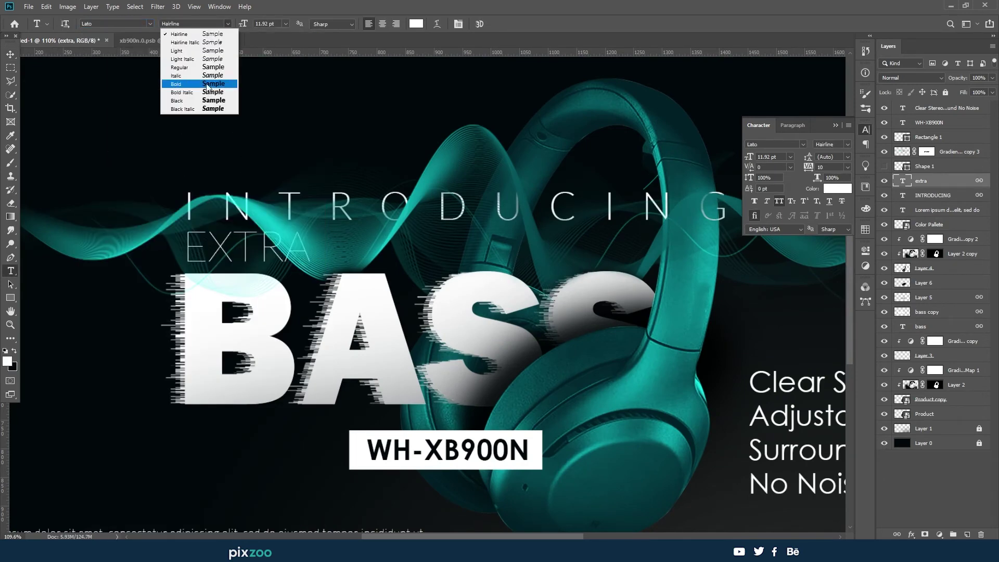
{"action": "left_click", "coordinate": [208, 86]}
{"action": "key", "text": "v"}
{"action": "scroll", "coordinate": [307, 231], "scroll_direction": "up", "scroll_amount": 1}
{"action": "scroll", "coordinate": [307, 235], "scroll_direction": "down", "scroll_amount": 5}
{"action": "scroll", "coordinate": [272, 232], "scroll_direction": "up", "scroll_amount": 2}
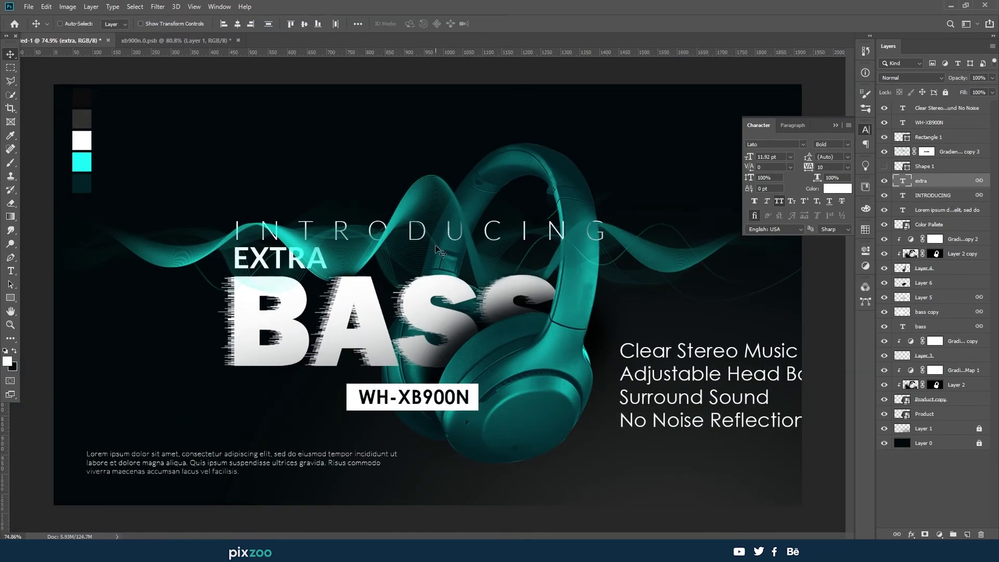
Free Transform the feature list down to about 63%
{"action": "left_click", "coordinate": [643, 355]}
{"action": "key", "text": "ctrl+t"}
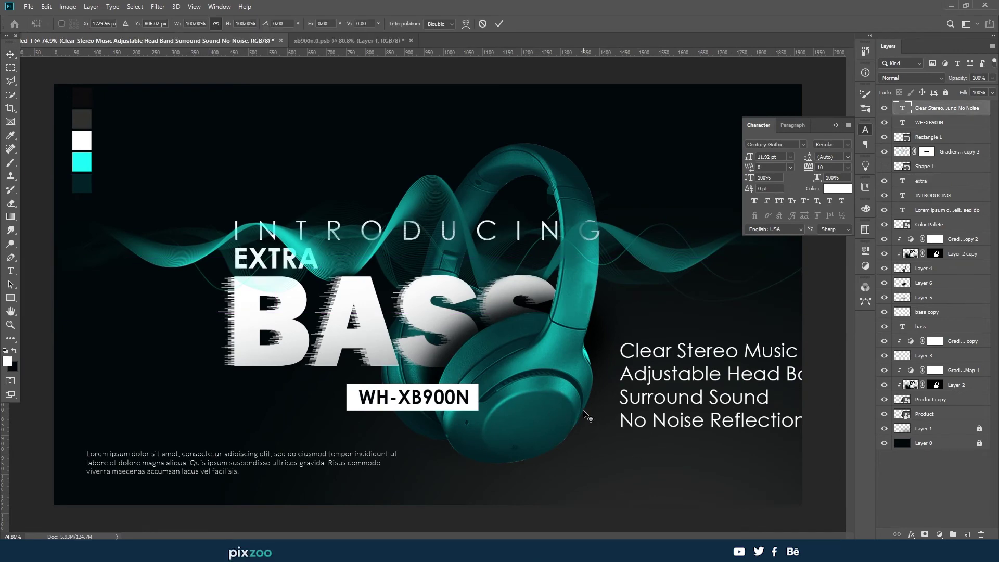
{"action": "left_click_drag", "start_coordinate": [619, 456], "coordinate": [660, 434]}
{"action": "key", "text": "Return"}
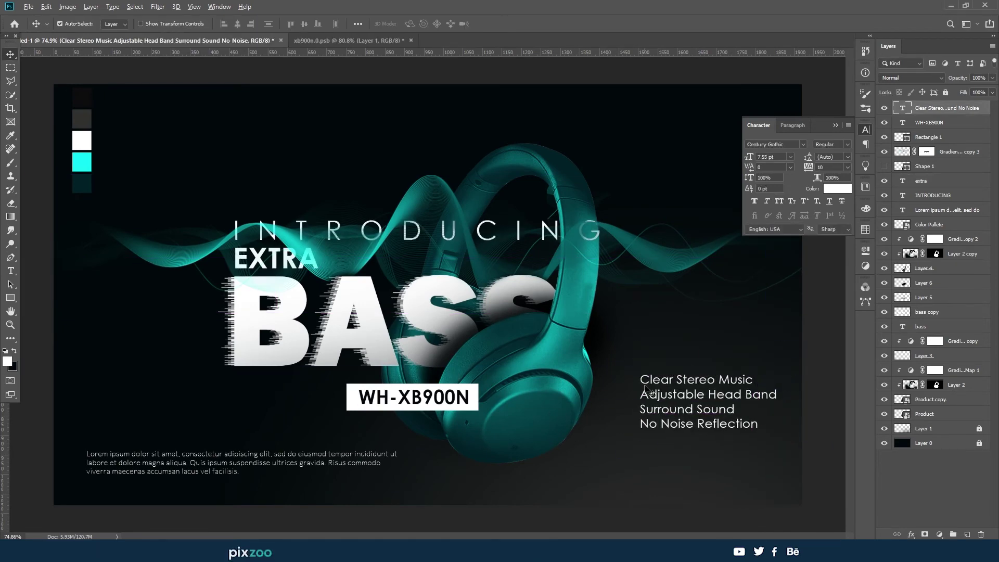
{"action": "scroll", "coordinate": [630, 414], "scroll_direction": "down", "scroll_amount": 1}
{"action": "scroll", "coordinate": [728, 260], "scroll_direction": "up", "scroll_amount": 2}
{"action": "left_click", "coordinate": [835, 126]}
Put Music on its own line and shrink the feature list further beside the headphones
{"action": "double_click", "coordinate": [593, 327]}
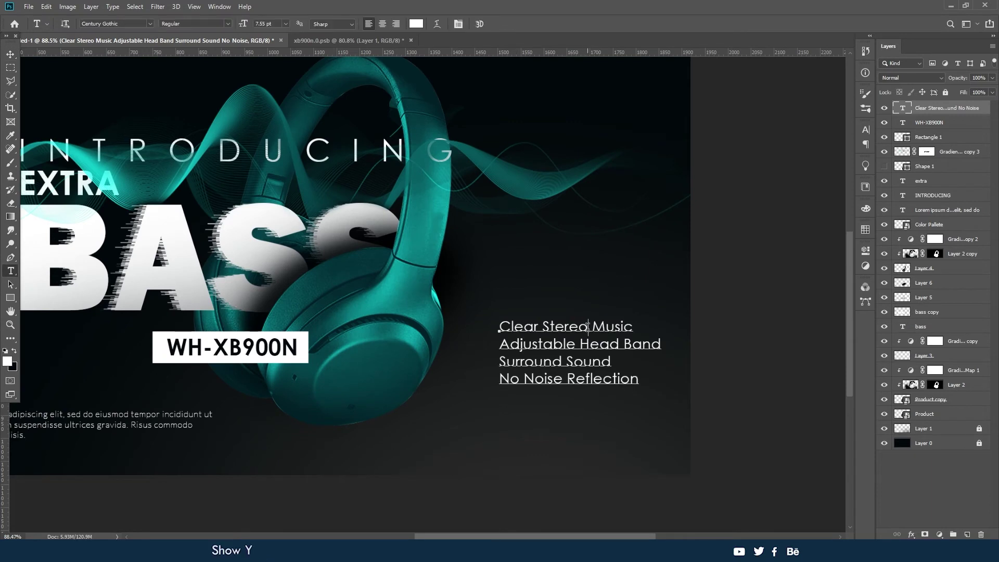
{"action": "key", "text": "Return"}
{"action": "key", "text": "ctrl+Return"}
{"action": "key", "text": "ctrl+t"}
{"action": "left_click_drag", "start_coordinate": [495, 419], "coordinate": [510, 417]}
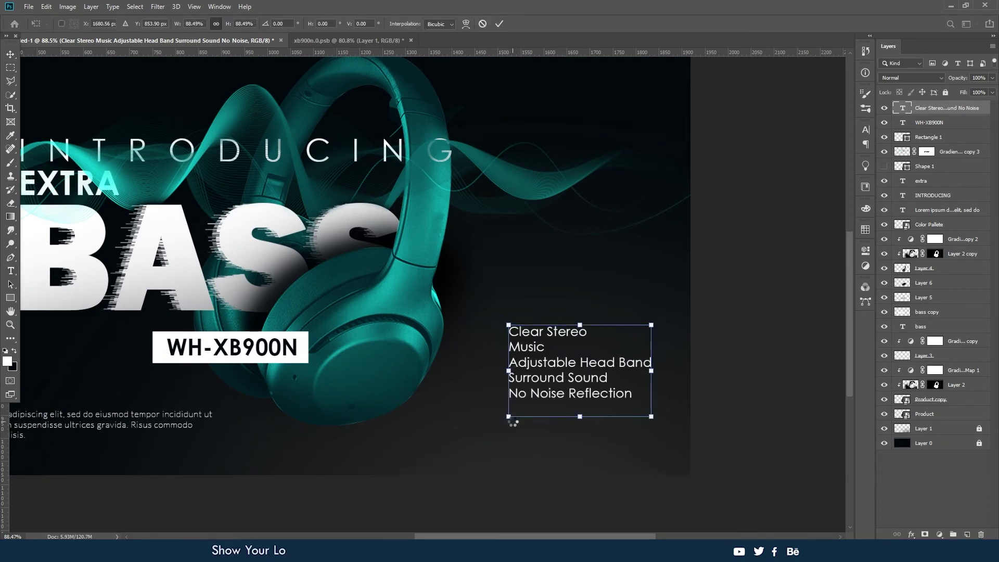
{"action": "key", "text": "Return"}
{"action": "scroll", "coordinate": [516, 356], "scroll_direction": "up", "scroll_amount": 1}
{"action": "left_click", "coordinate": [10, 300]}
Draw a circle near the poster's top right with no fill
{"action": "left_click", "coordinate": [52, 308]}
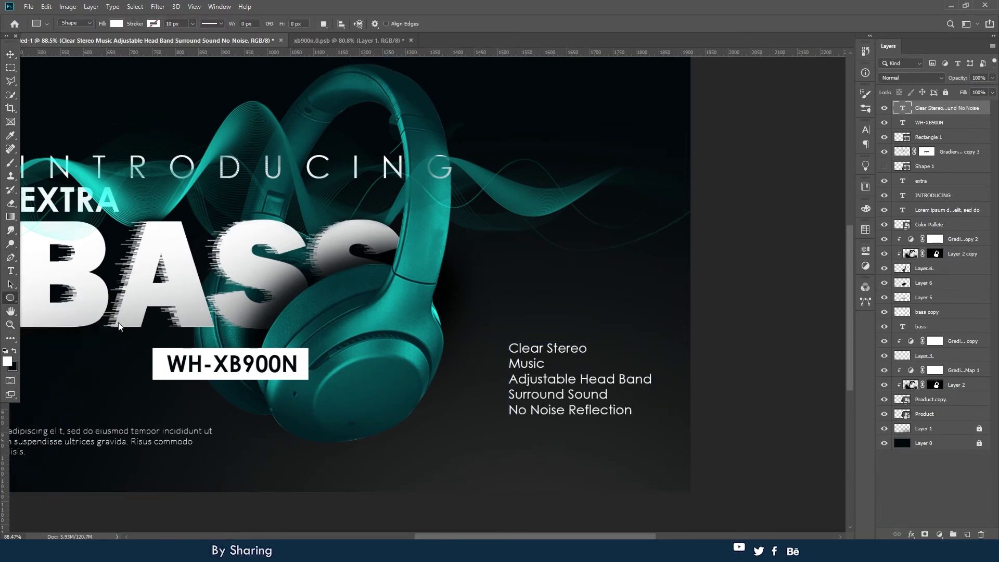
{"action": "scroll", "coordinate": [558, 182], "scroll_direction": "up", "scroll_amount": 5}
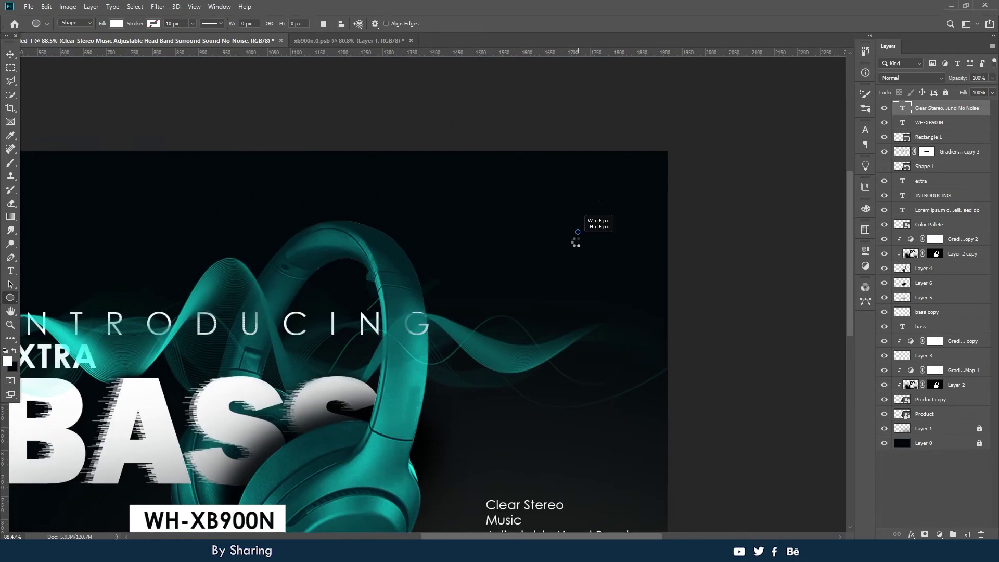
{"action": "left_click_drag", "start_coordinate": [613, 196], "coordinate": [539, 330]}
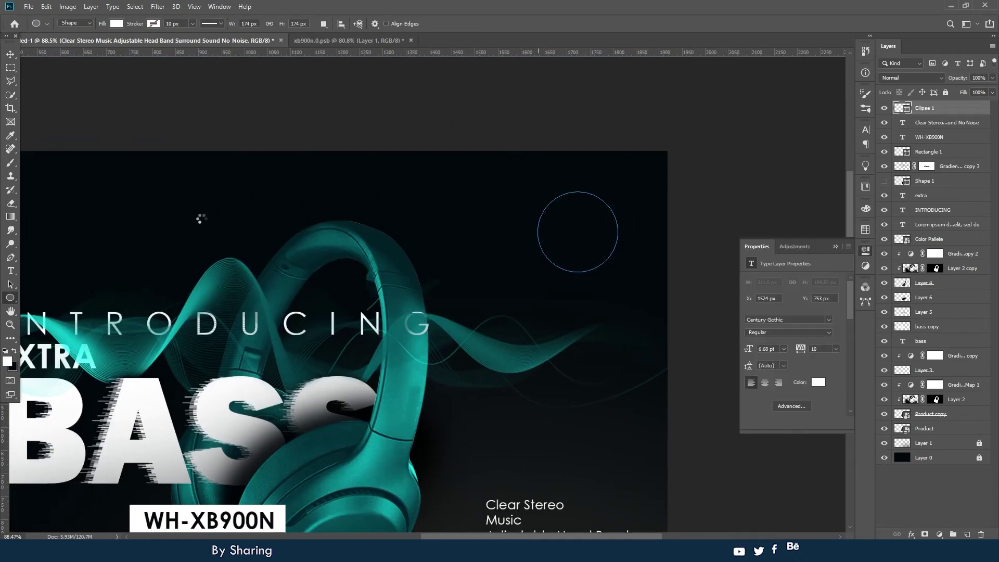
{"action": "left_click", "coordinate": [117, 24]}
{"action": "left_click", "coordinate": [70, 44]}
{"action": "key", "text": "v"}
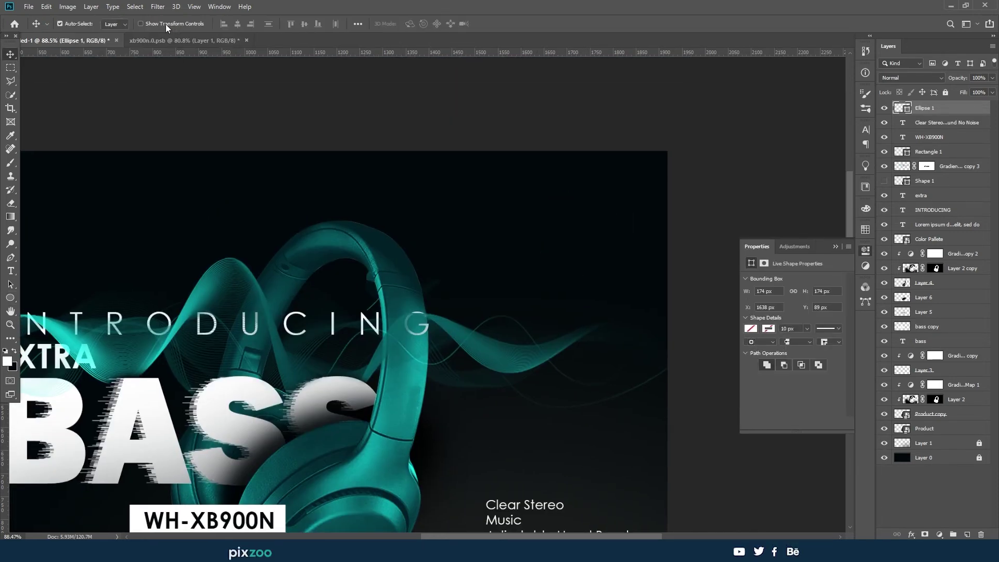
Give the circle a white 3 px outline and close the Properties panel
{"action": "key", "text": "u"}
{"action": "left_click", "coordinate": [168, 23]}
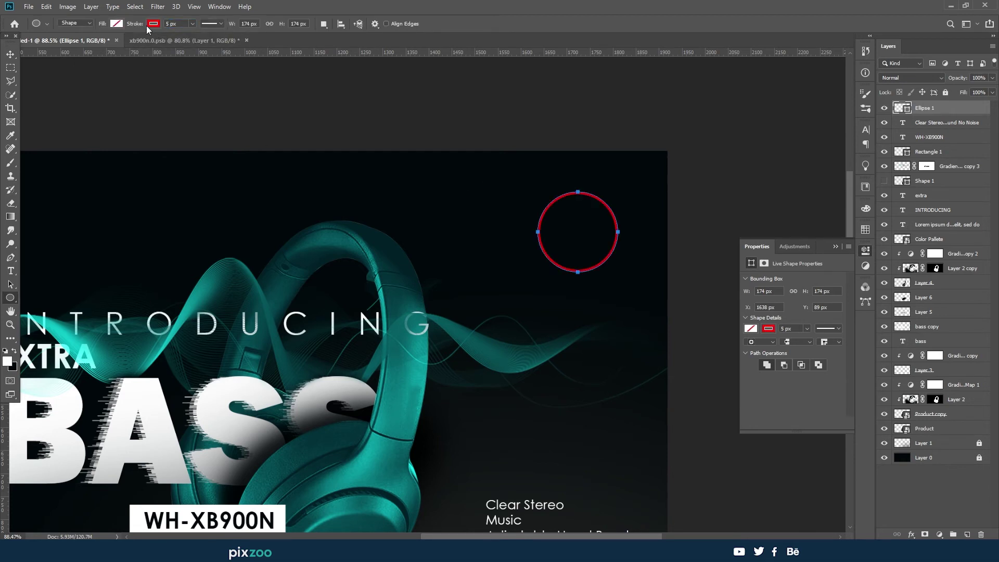
{"action": "left_click", "coordinate": [149, 25]}
{"action": "left_click", "coordinate": [160, 90]}
{"action": "left_click", "coordinate": [169, 24]}
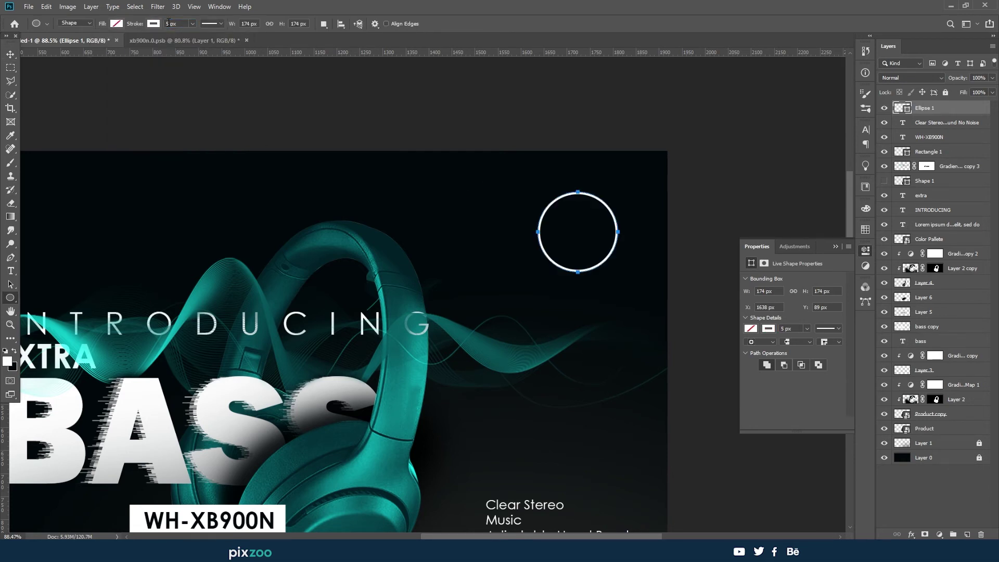
{"action": "left_click", "coordinate": [10, 58]}
{"action": "key", "text": "ctrl+0"}
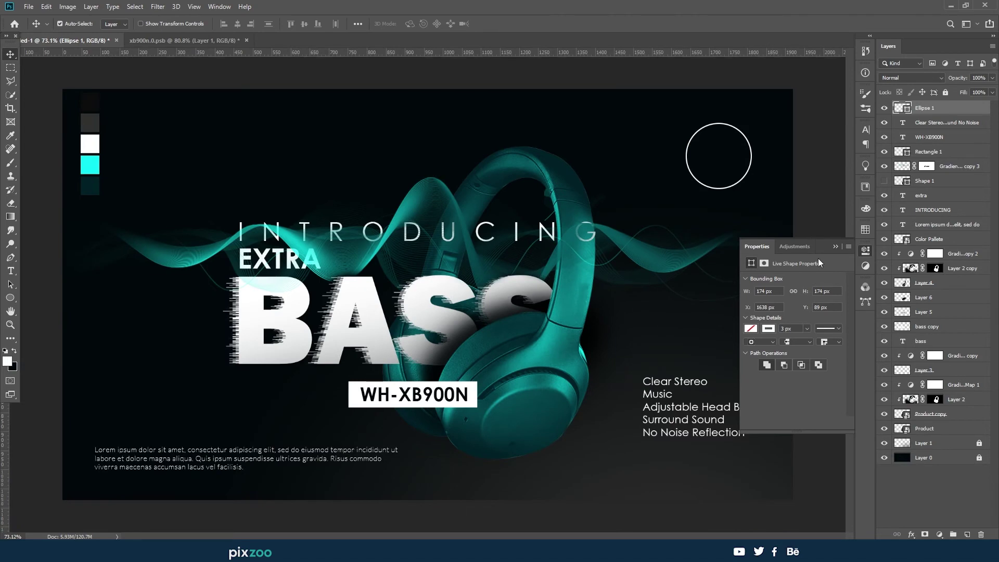
{"action": "left_click", "coordinate": [836, 246]}
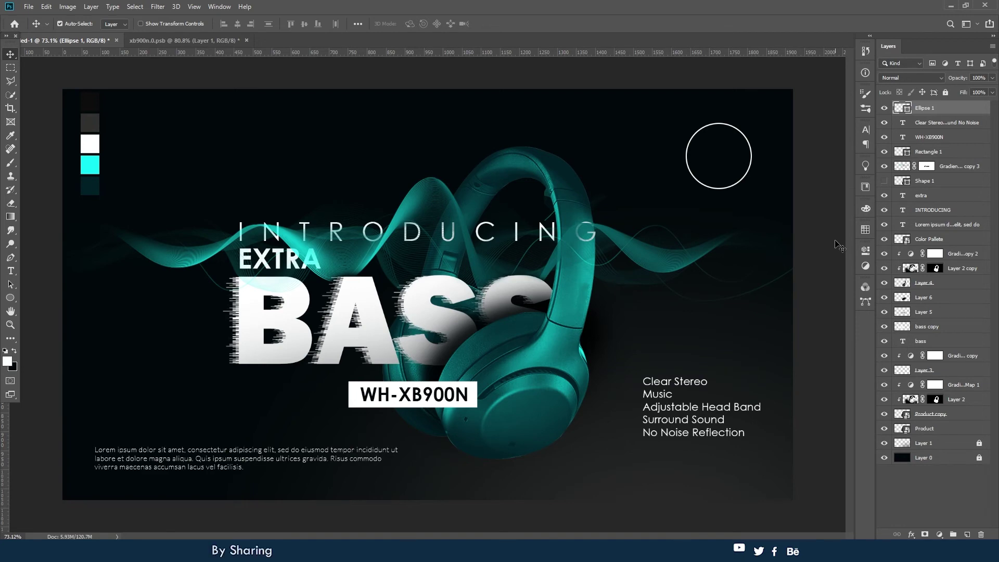
Nudge the circle up and Alt-drag copies into a vertical column of four circles
{"action": "scroll", "coordinate": [511, 229], "scroll_direction": "up", "scroll_amount": 3}
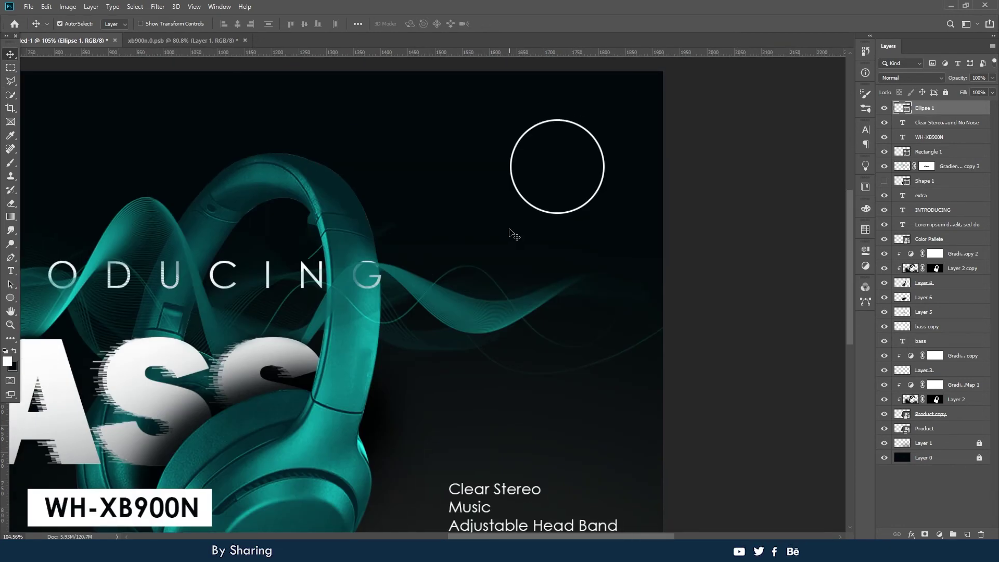
{"action": "key", "text": "ctrl+t"}
{"action": "key", "text": "Return"}
{"action": "key", "text": "shift+Up"}
{"action": "key", "text": "shift+Up"}
{"action": "key", "text": "shift+Up"}
{"action": "left_click_drag", "start_coordinate": [500, 199], "coordinate": [430, 157]}
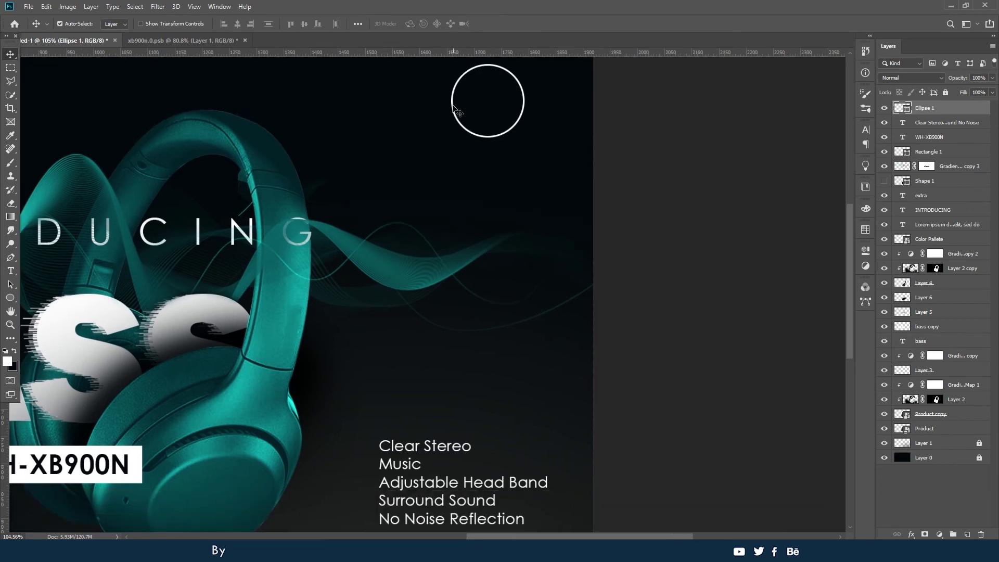
{"action": "mouse_move", "coordinate": [451, 97]}
{"action": "left_mouse_down"}
{"action": "mouse_move", "coordinate": [450, 192]}
{"action": "mouse_move", "coordinate": [450, 167]}
{"action": "left_mouse_up"}
{"action": "mouse_move", "coordinate": [452, 167]}
{"action": "left_mouse_down"}
{"action": "mouse_move", "coordinate": [474, 247]}
{"action": "mouse_move", "coordinate": [474, 331]}
{"action": "left_mouse_up"}
{"action": "scroll", "coordinate": [475, 250], "scroll_direction": "down", "scroll_amount": 1}
Select all four ellipse layers and scale the column smaller into place
{"action": "left_click", "coordinate": [901, 152], "text": "shift"}
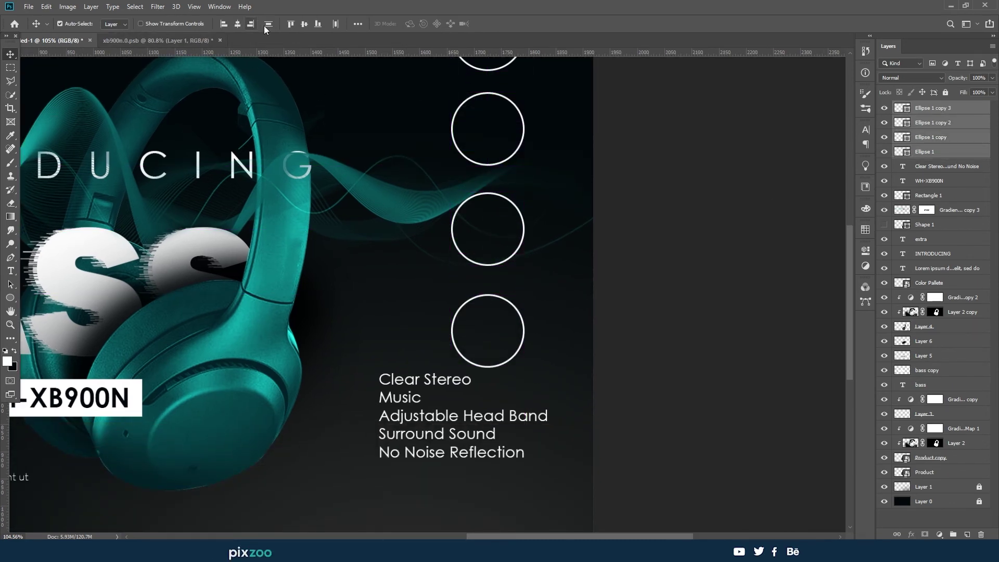
{"action": "key", "text": "ctrl+t"}
{"action": "left_click_drag", "start_coordinate": [451, 367], "coordinate": [477, 282]}
{"action": "key", "text": "Return"}
{"action": "scroll", "coordinate": [477, 282], "scroll_direction": "up", "scroll_amount": 3}
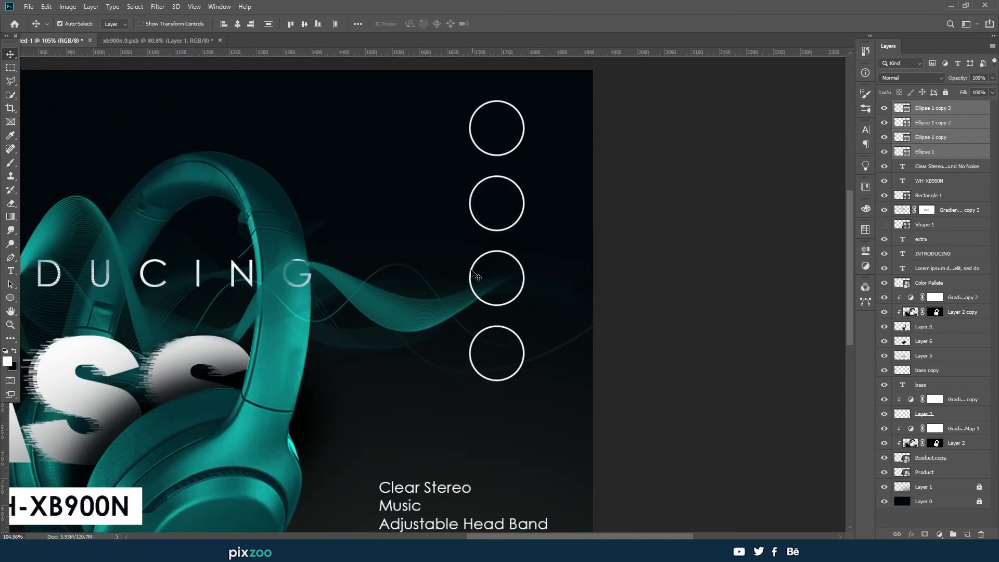
{"action": "key", "text": "alt+Tab"}
Select the headphones and speaker icon groups on the Illustrator icon sheet
{"action": "left_click", "coordinate": [350, 311]}
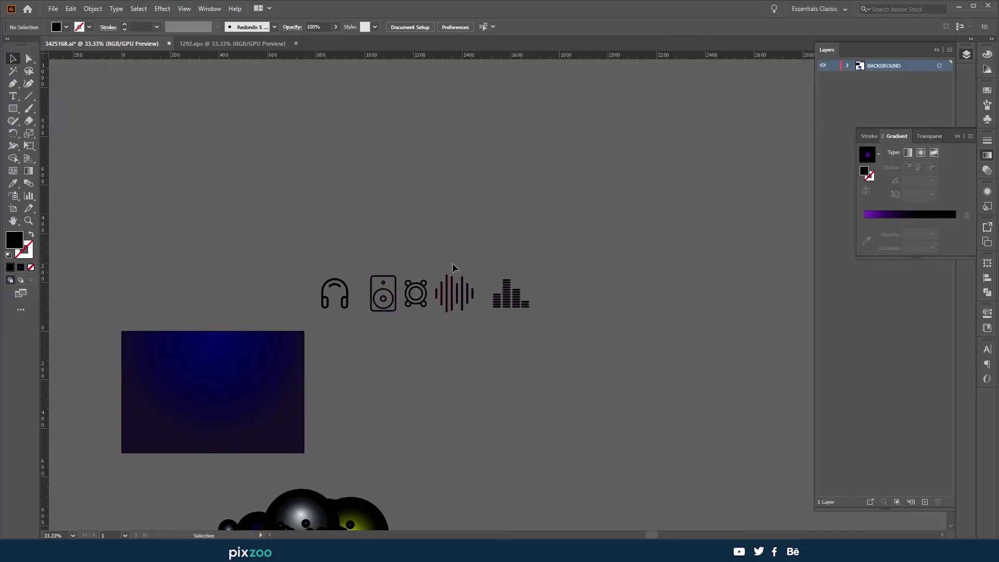
{"action": "left_click", "coordinate": [454, 302]}
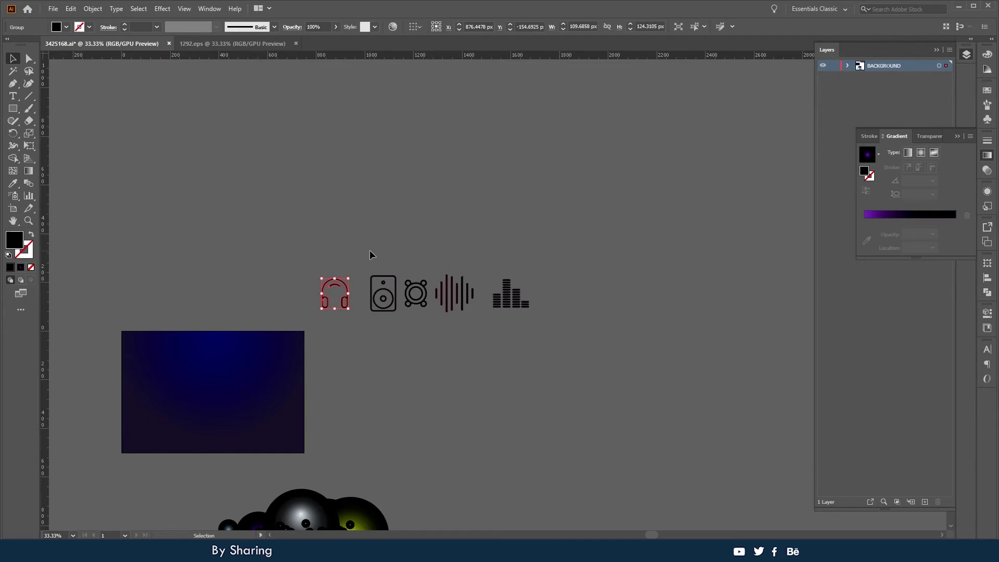
{"action": "left_click_drag", "start_coordinate": [373, 253], "coordinate": [386, 320]}
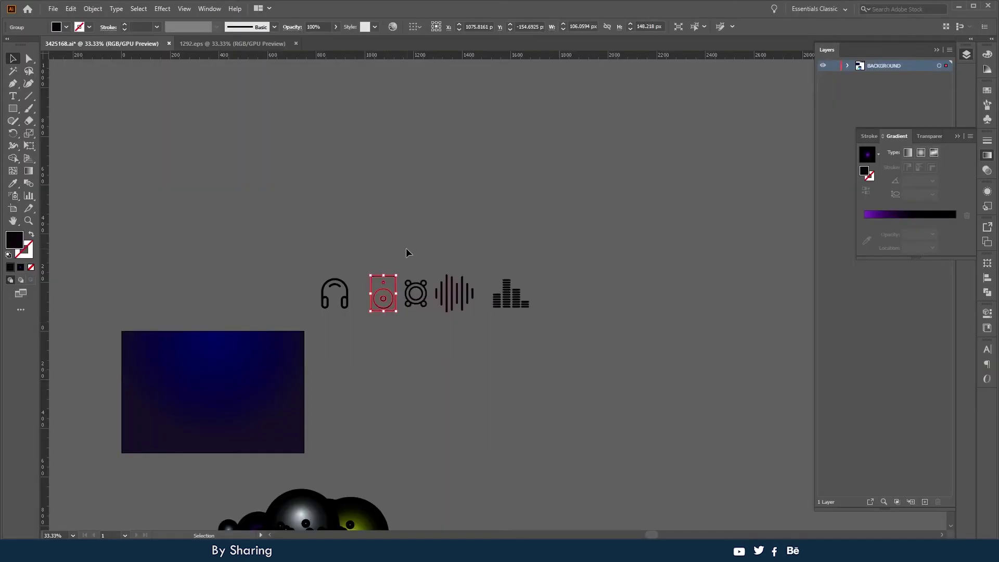
{"action": "left_click_drag", "start_coordinate": [406, 247], "coordinate": [426, 321]}
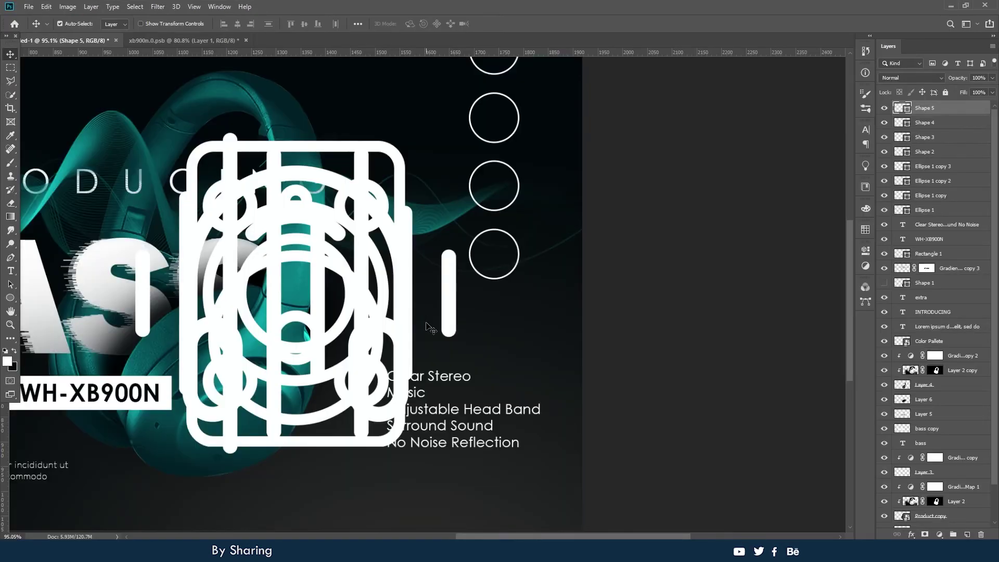
Paste the icons as shape layers, undo the extra paste, and select Shape 2–5
{"action": "key", "text": "ctrl+v"}
{"action": "key", "text": "Return"}
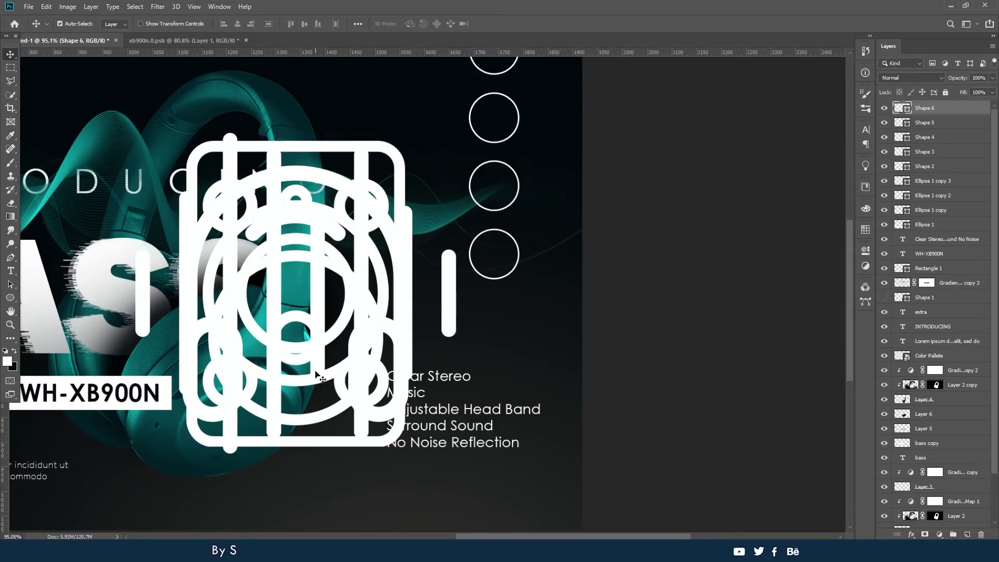
{"action": "key", "text": "ctrl+z"}
{"action": "left_click", "coordinate": [878, 214], "text": "shift"}
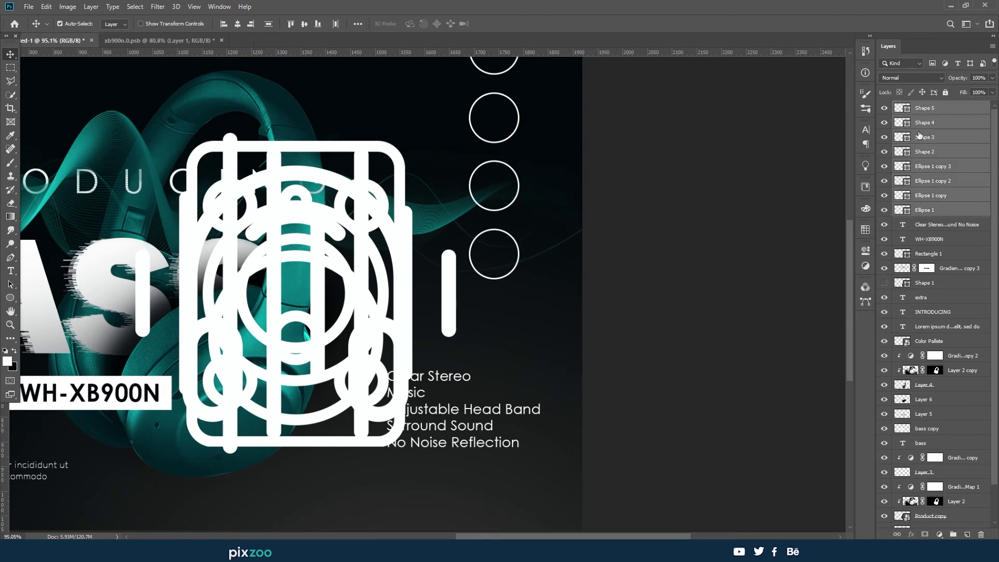
{"action": "left_click", "coordinate": [921, 151], "text": "shift"}
Shrink the four icon shapes to about 22.5% and move them up beside the circles
{"action": "key", "text": "ctrl+t"}
{"action": "mouse_move", "coordinate": [136, 451]}
{"action": "left_mouse_down"}
{"action": "mouse_move", "coordinate": [341, 277]}
{"action": "mouse_move", "coordinate": [375, 177]}
{"action": "left_mouse_up"}
{"action": "scroll", "coordinate": [395, 172], "scroll_direction": "up", "scroll_amount": 5}
{"action": "mouse_move", "coordinate": [390, 286]}
{"action": "left_mouse_down"}
{"action": "mouse_move", "coordinate": [398, 294]}
{"action": "mouse_move", "coordinate": [396, 203]}
{"action": "left_mouse_up"}
{"action": "key", "text": "Return"}
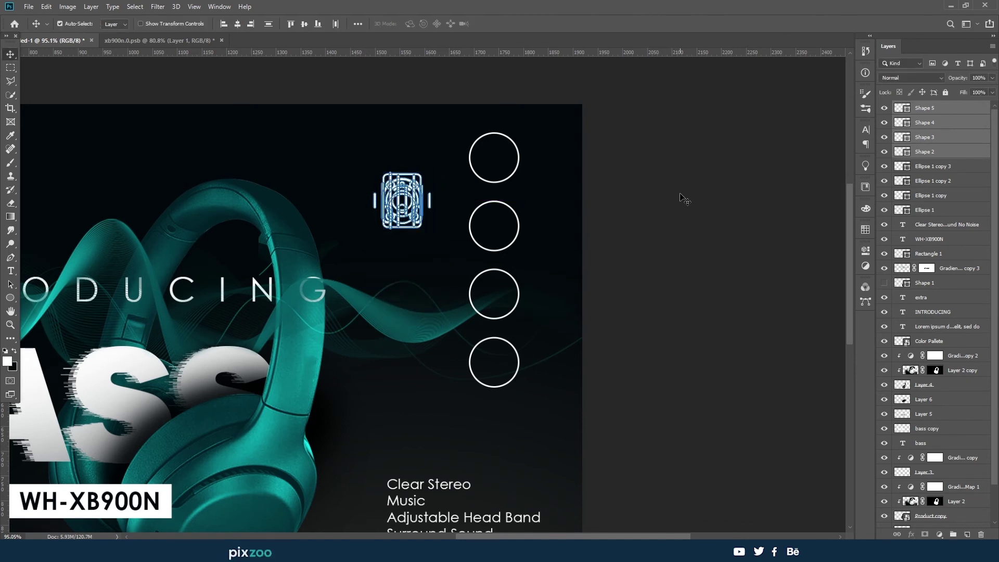
{"action": "left_click", "coordinate": [681, 178]}
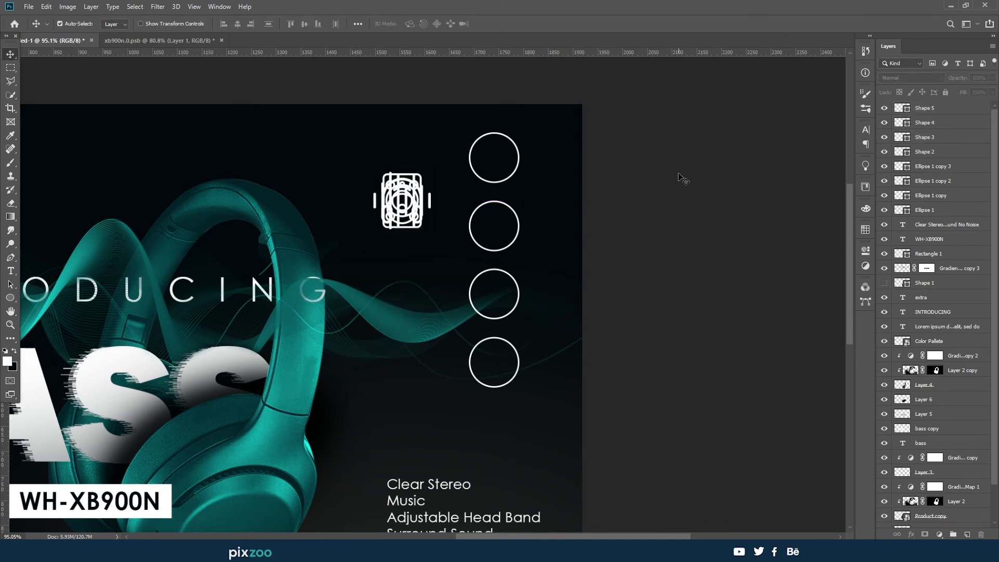
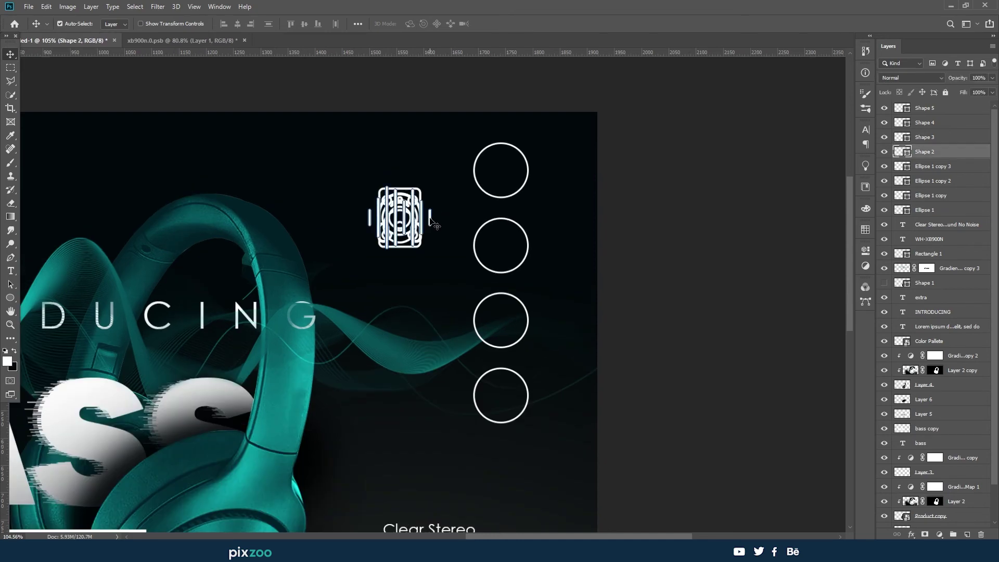
Move the sound-wave icon onto the top circle and scale it down to fit inside
{"action": "left_click_drag", "start_coordinate": [426, 197], "coordinate": [519, 172]}
{"action": "key", "text": "ctrl+t"}
{"action": "scroll", "coordinate": [471, 162], "scroll_direction": "up", "scroll_amount": 5}
{"action": "left_click_drag", "start_coordinate": [437, 232], "coordinate": [489, 191]}
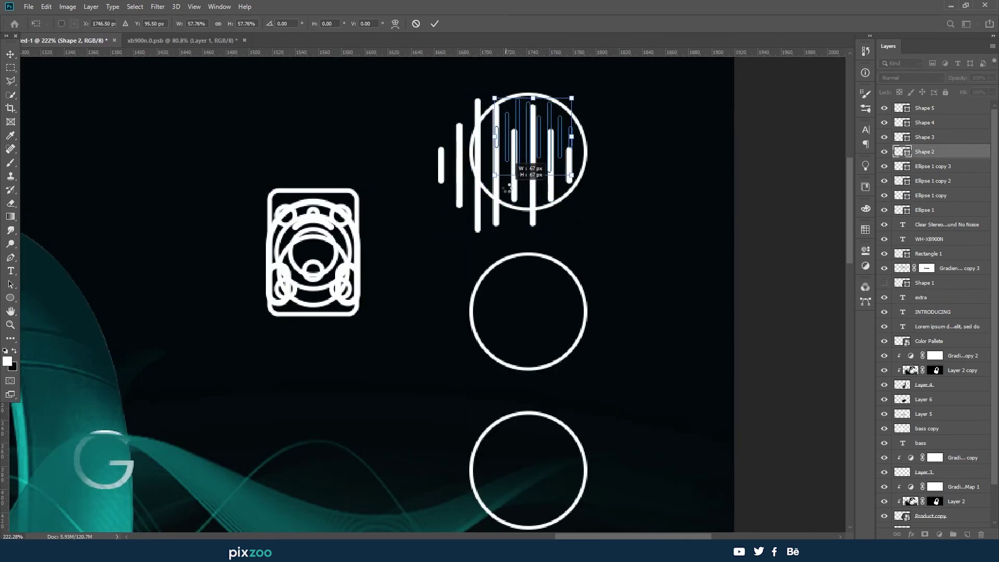
{"action": "key", "text": "Return"}
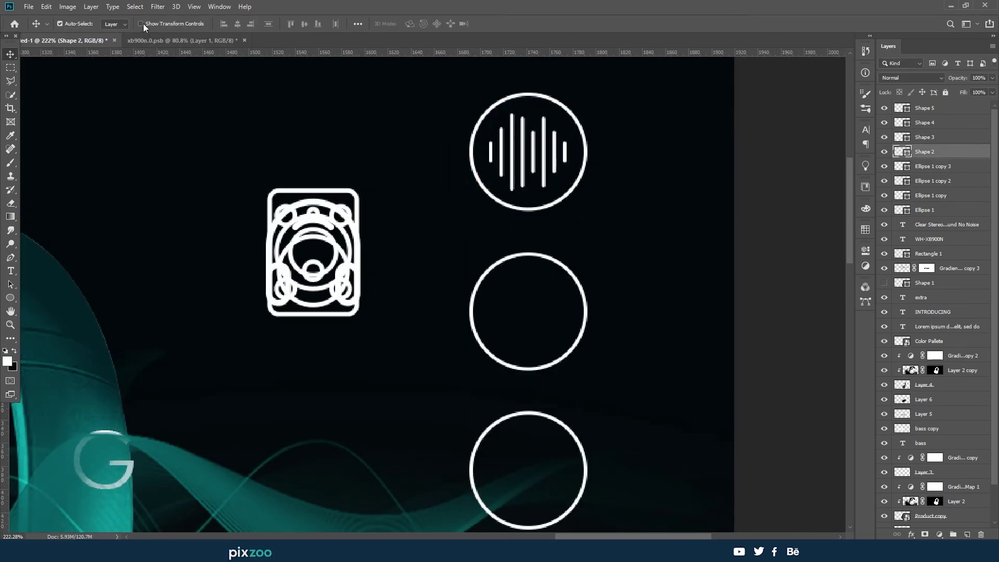
{"action": "key", "text": "ctrl+0"}
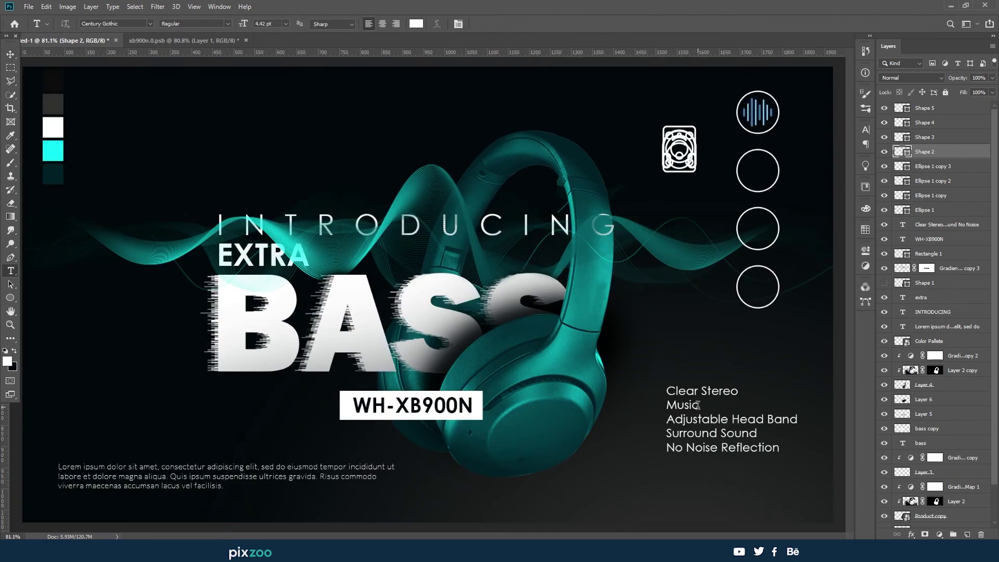
Duplicate the feature list text beside the circles and trim it to 'Clear Stereo Music'
{"action": "left_click", "coordinate": [668, 405]}
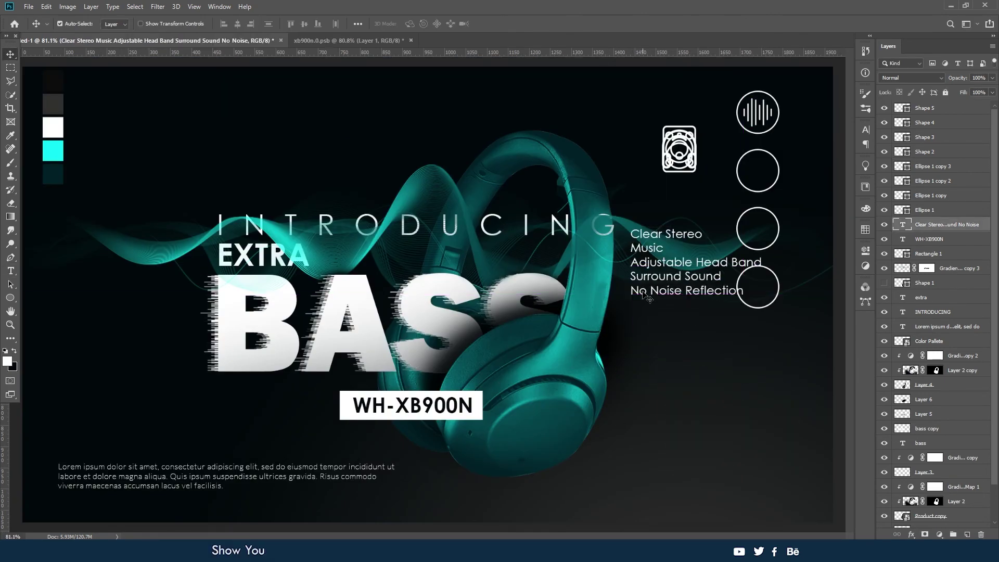
{"action": "left_click_drag", "start_coordinate": [671, 397], "coordinate": [667, 216]}
{"action": "double_click", "coordinate": [668, 216]}
{"action": "key", "text": "BackSpace"}
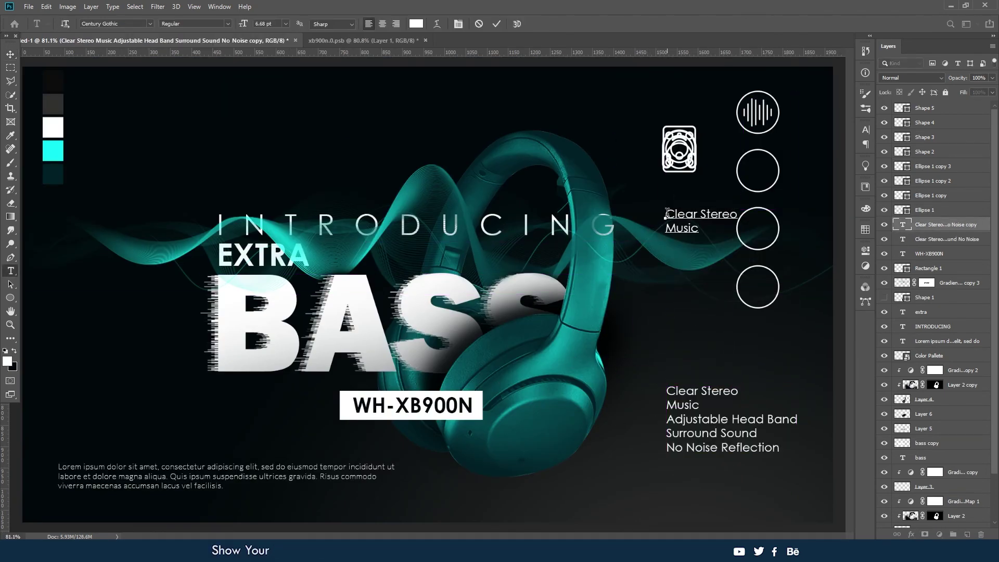
{"action": "key", "text": "ctrl+Return"}
{"action": "key", "text": "v"}
Centre the Clear Stereo Music label under the sound-wave circle and nudge the group up
{"action": "scroll", "coordinate": [477, 189], "scroll_direction": "up", "scroll_amount": 3}
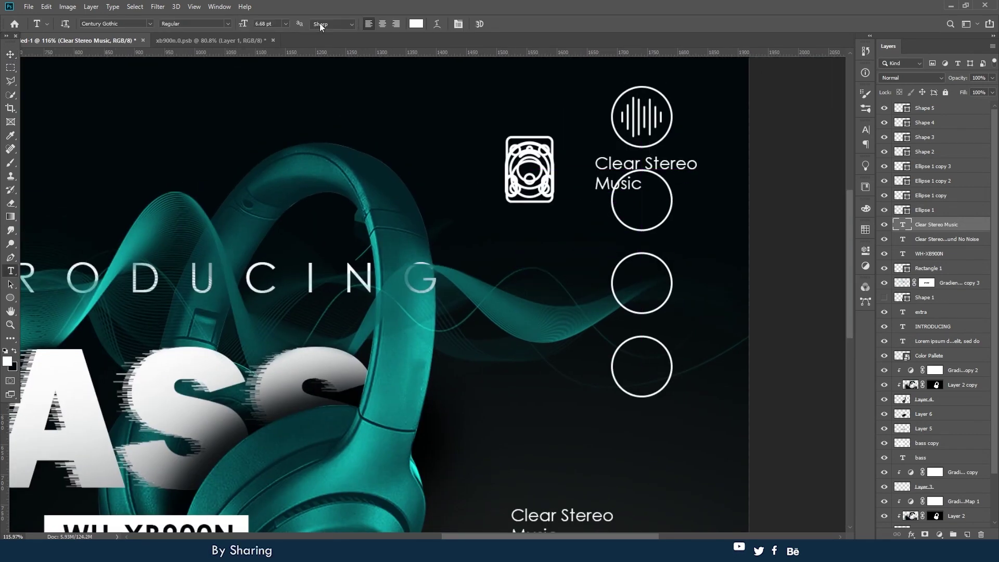
{"action": "left_click_drag", "start_coordinate": [646, 167], "coordinate": [560, 164]}
{"action": "scroll", "coordinate": [559, 165], "scroll_direction": "up", "scroll_amount": 5}
{"action": "mouse_move", "coordinate": [363, 174]}
{"action": "left_mouse_down"}
{"action": "mouse_move", "coordinate": [504, 199]}
{"action": "mouse_move", "coordinate": [475, 208]}
{"action": "left_mouse_up"}
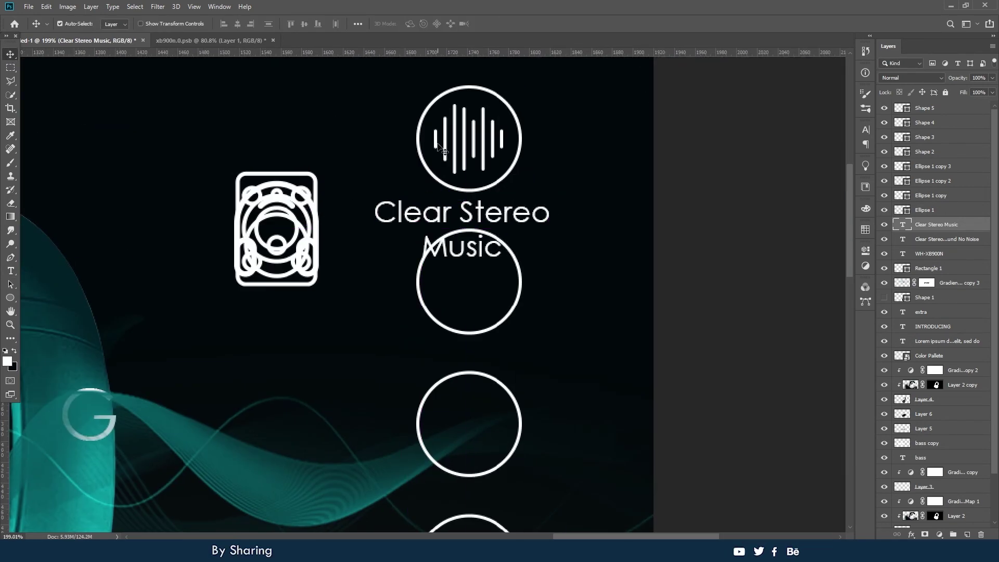
{"action": "left_click", "coordinate": [435, 148], "text": "shift"}
{"action": "left_click", "coordinate": [237, 24]}
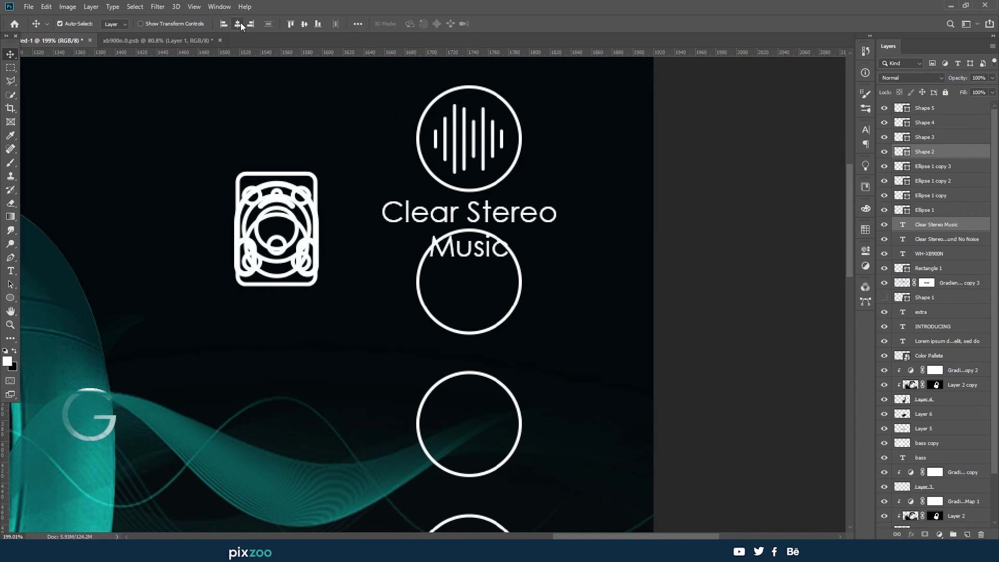
{"action": "scroll", "coordinate": [487, 169], "scroll_direction": "down", "scroll_amount": 1}
{"action": "left_click", "coordinate": [476, 127], "text": "shift"}
{"action": "key", "text": "shift+Up"}
{"action": "key", "text": "shift+Up"}
{"action": "key", "text": "shift+Up"}
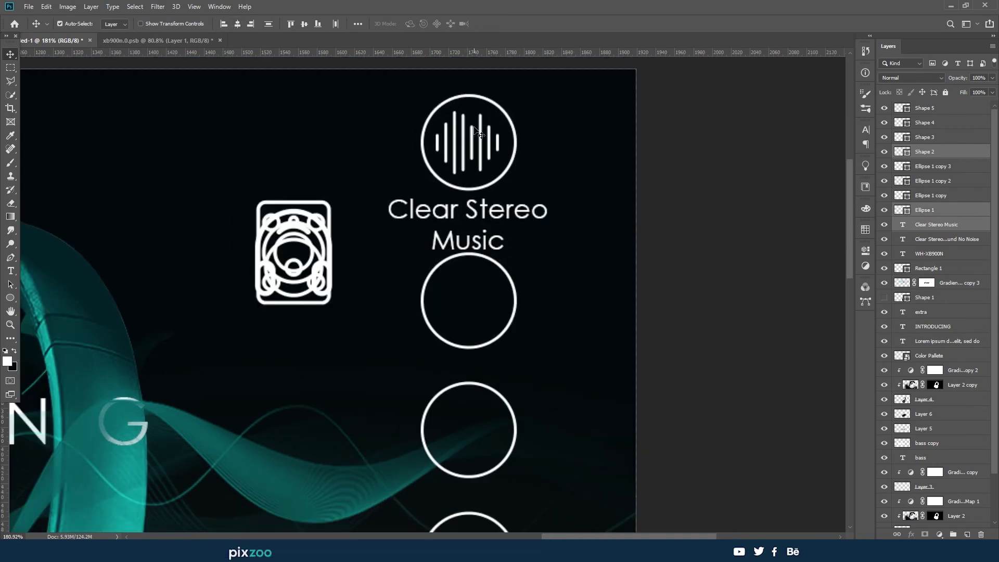
Move the speaker icon into the second circle and shrink it to fit
{"action": "scroll", "coordinate": [442, 200], "scroll_direction": "down", "scroll_amount": 1}
{"action": "scroll", "coordinate": [442, 269], "scroll_direction": "down", "scroll_amount": 1}
{"action": "left_click", "coordinate": [442, 270]}
{"action": "scroll", "coordinate": [424, 245], "scroll_direction": "down", "scroll_amount": 2}
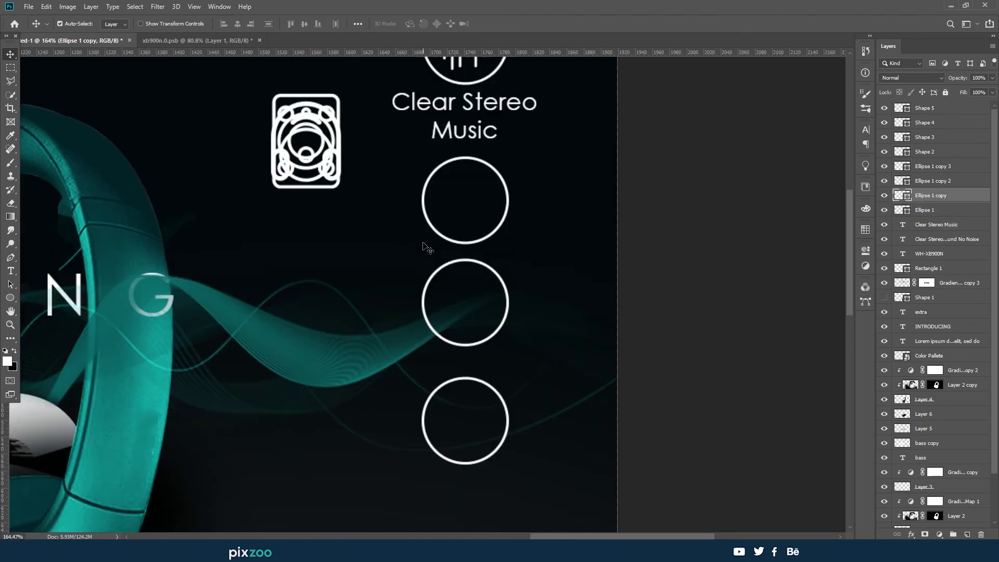
{"action": "scroll", "coordinate": [424, 246], "scroll_direction": "down", "scroll_amount": 4}
{"action": "mouse_move", "coordinate": [296, 140]}
{"action": "left_mouse_down"}
{"action": "mouse_move", "coordinate": [222, 110]}
{"action": "mouse_move", "coordinate": [397, 178]}
{"action": "left_mouse_up"}
{"action": "scroll", "coordinate": [416, 218], "scroll_direction": "up", "scroll_amount": 7}
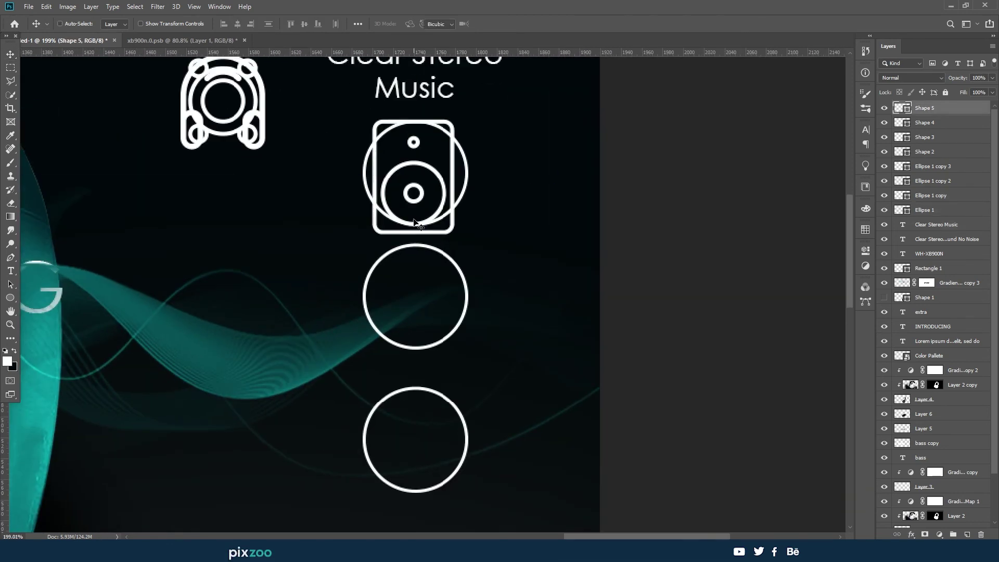
{"action": "key", "text": "ctrl+t"}
{"action": "left_click_drag", "start_coordinate": [370, 235], "coordinate": [404, 217]}
{"action": "key", "text": "Return"}
Undo the last edit and reselect the Clear Stereo Music label layer
{"action": "scroll", "coordinate": [405, 218], "scroll_direction": "down", "scroll_amount": 3}
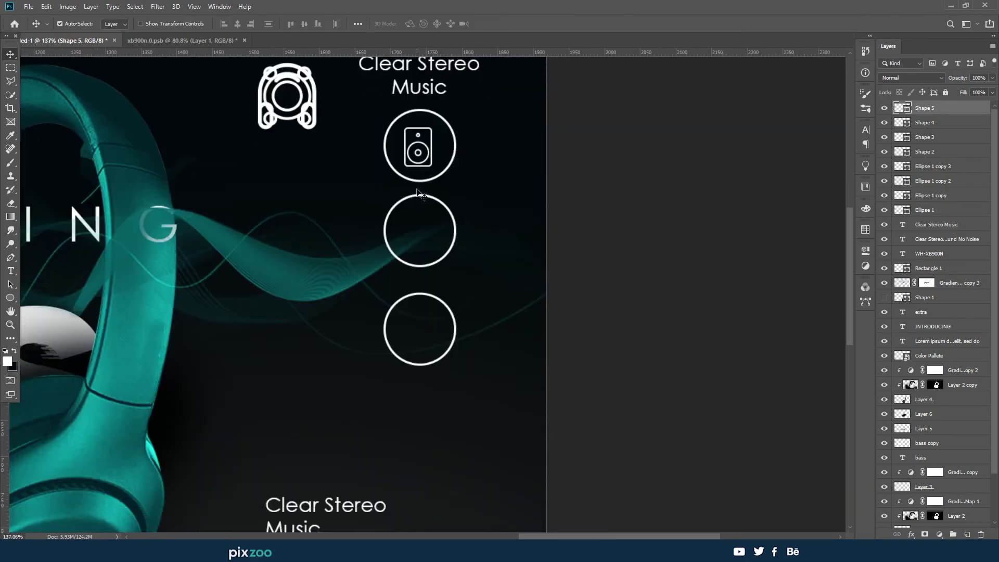
{"action": "key", "text": "ctrl+z"}
{"action": "scroll", "coordinate": [399, 170], "scroll_direction": "down", "scroll_amount": 1}
{"action": "left_click", "coordinate": [374, 124]}
Duplicate the label below the second circle and replace its text with 'Adjustable Head Band'
{"action": "left_click_drag", "start_coordinate": [375, 124], "coordinate": [375, 227]}
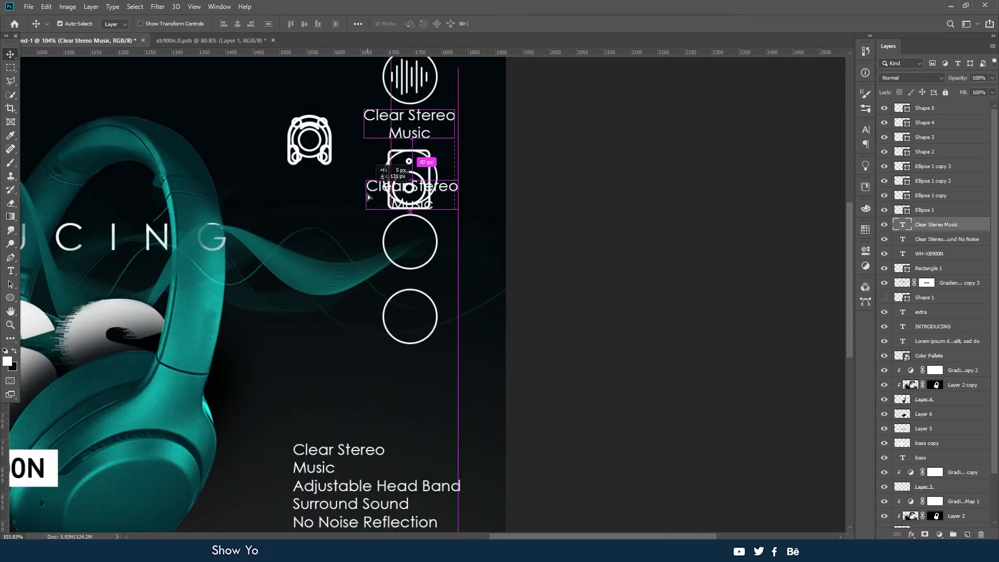
{"action": "scroll", "coordinate": [405, 223], "scroll_direction": "down", "scroll_amount": 1}
{"action": "key", "text": "t"}
{"action": "left_click_drag", "start_coordinate": [294, 452], "coordinate": [461, 452]}
{"action": "key", "text": "ctrl+c"}
{"action": "scroll", "coordinate": [396, 312], "scroll_direction": "up", "scroll_amount": 1}
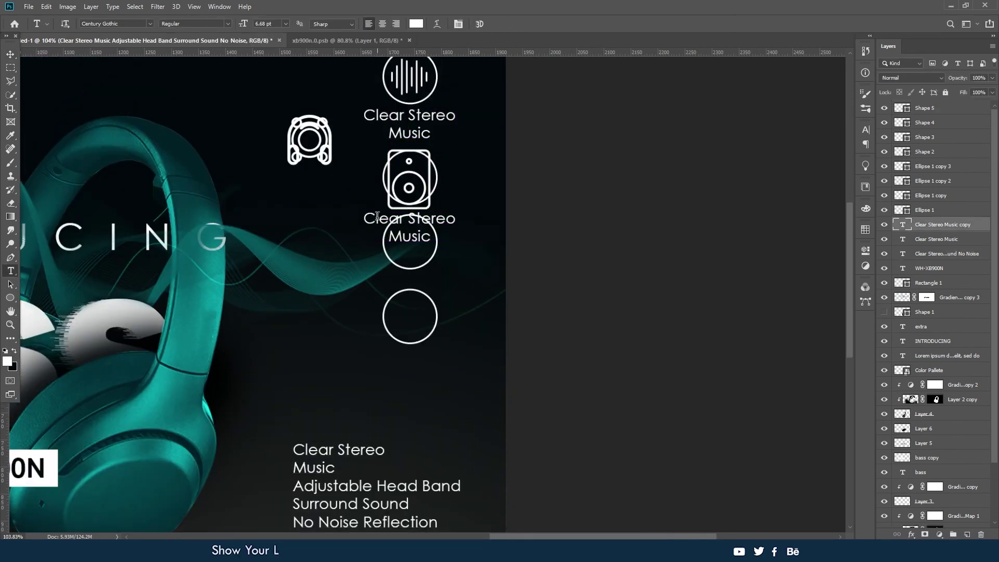
{"action": "left_click", "coordinate": [384, 232]}
{"action": "key", "text": "ctrl+a"}
{"action": "key", "text": "ctrl+v"}
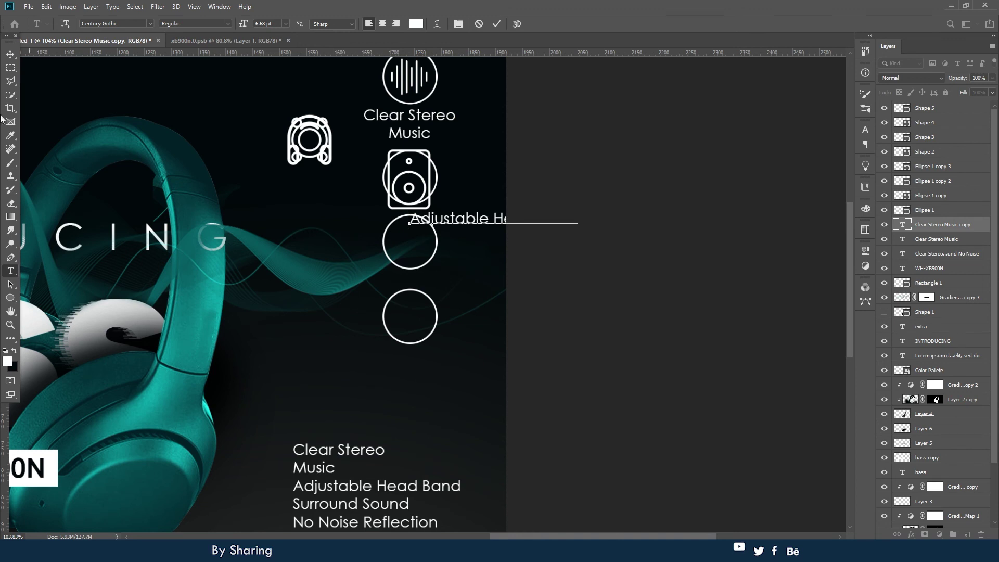
Centre-align the Adjustable Head Band label's lines and commit the edit
{"action": "scroll", "coordinate": [466, 229], "scroll_direction": "up", "scroll_amount": 2}
{"action": "left_click_drag", "start_coordinate": [468, 229], "coordinate": [366, 229]}
{"action": "left_click", "coordinate": [460, 219]}
{"action": "key", "text": "Return"}
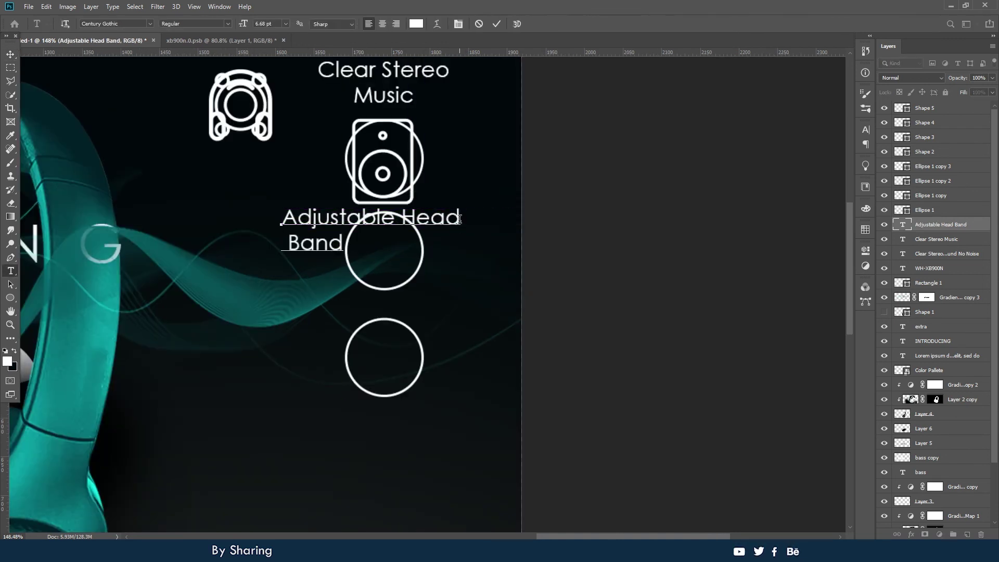
{"action": "key", "text": "ctrl+a"}
{"action": "key", "text": "ctrl+shift+c"}
{"action": "key", "text": "ctrl+Return"}
{"action": "key", "text": "v"}
Put the headphone icon in the Adjustable Head Band circle and move the two lower circles down
{"action": "mouse_move", "coordinate": [281, 223]}
{"action": "left_mouse_down"}
{"action": "mouse_move", "coordinate": [385, 224]}
{"action": "mouse_move", "coordinate": [160, 191]}
{"action": "left_mouse_up"}
{"action": "left_click_drag", "start_coordinate": [220, 143], "coordinate": [364, 197]}
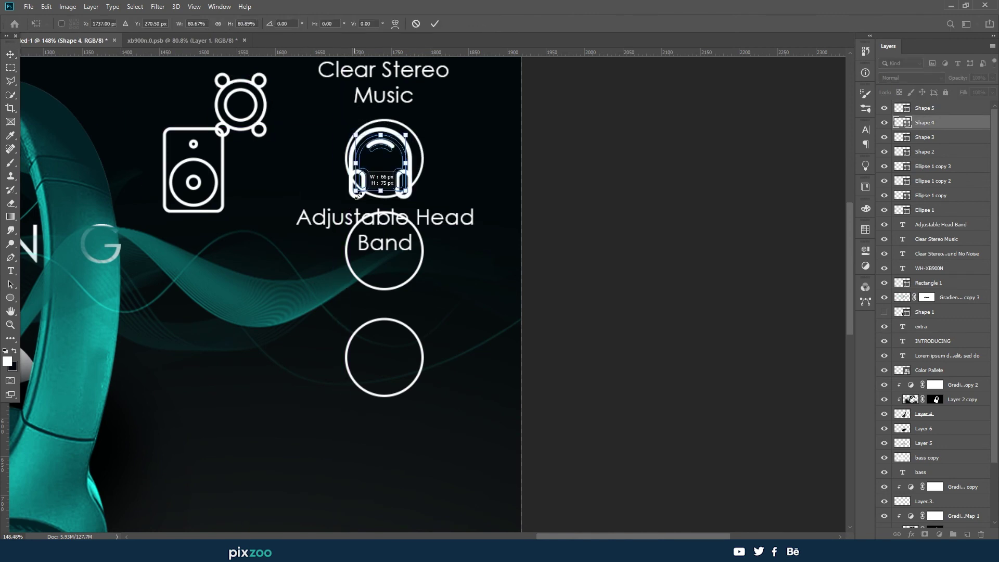
{"action": "left_click_drag", "start_coordinate": [383, 83], "coordinate": [282, 526]}
{"action": "left_click", "coordinate": [357, 289]}
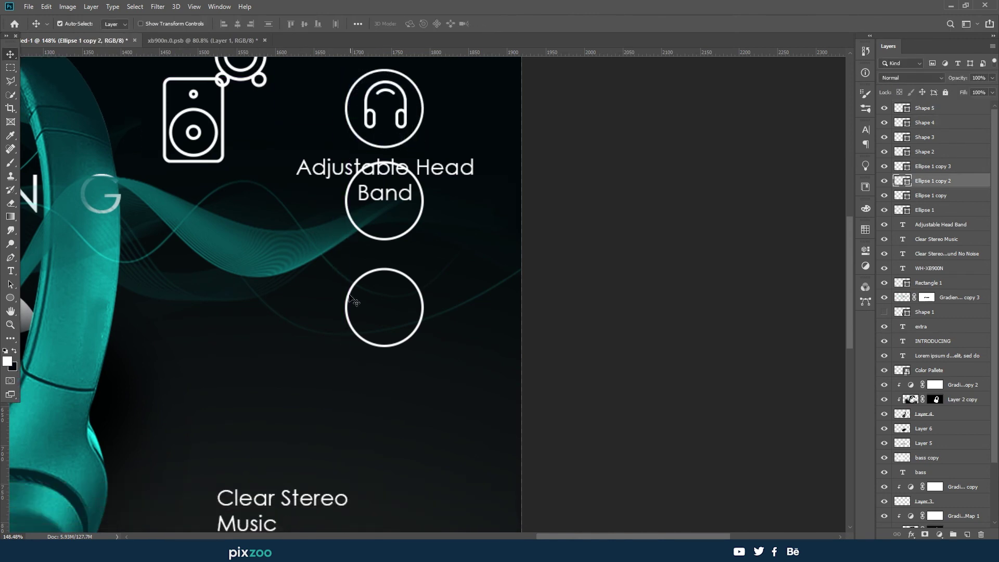
{"action": "left_click", "coordinate": [349, 312], "text": "shift"}
{"action": "left_click_drag", "start_coordinate": [348, 312], "coordinate": [343, 375]}
Copy the label under the lowest circle and change the middle copy to 'Surround Sound'
{"action": "scroll", "coordinate": [344, 375], "scroll_direction": "down", "scroll_amount": 1}
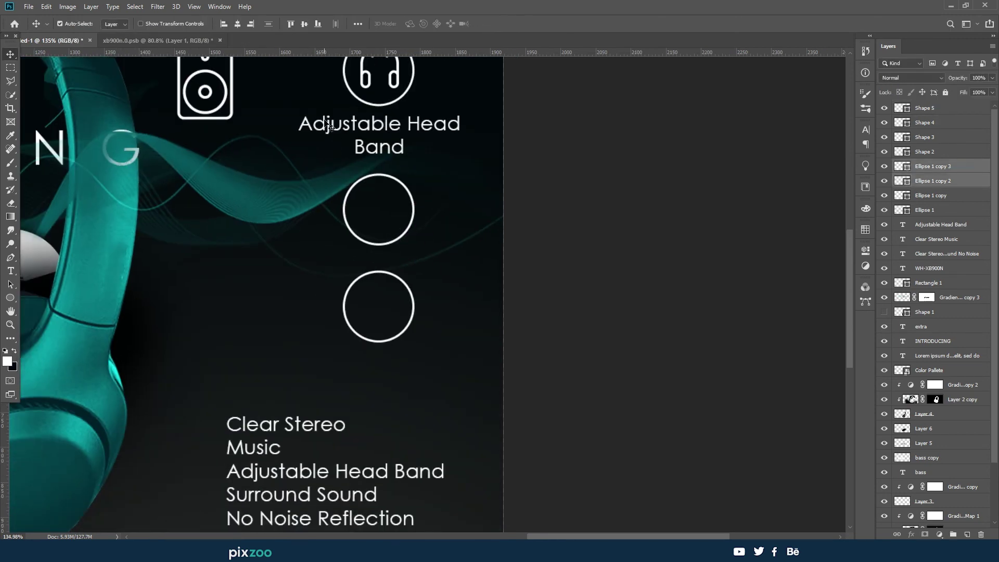
{"action": "left_click_drag", "start_coordinate": [324, 123], "coordinate": [324, 357]}
{"action": "scroll", "coordinate": [325, 256], "scroll_direction": "down", "scroll_amount": 1}
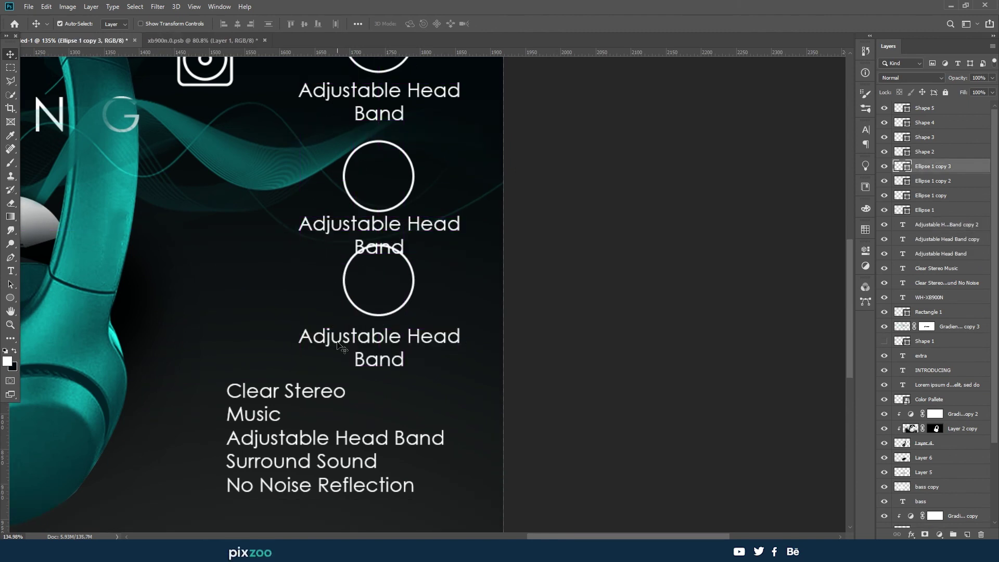
{"action": "double_click", "coordinate": [355, 225]}
{"action": "type", "text": "Surr"}
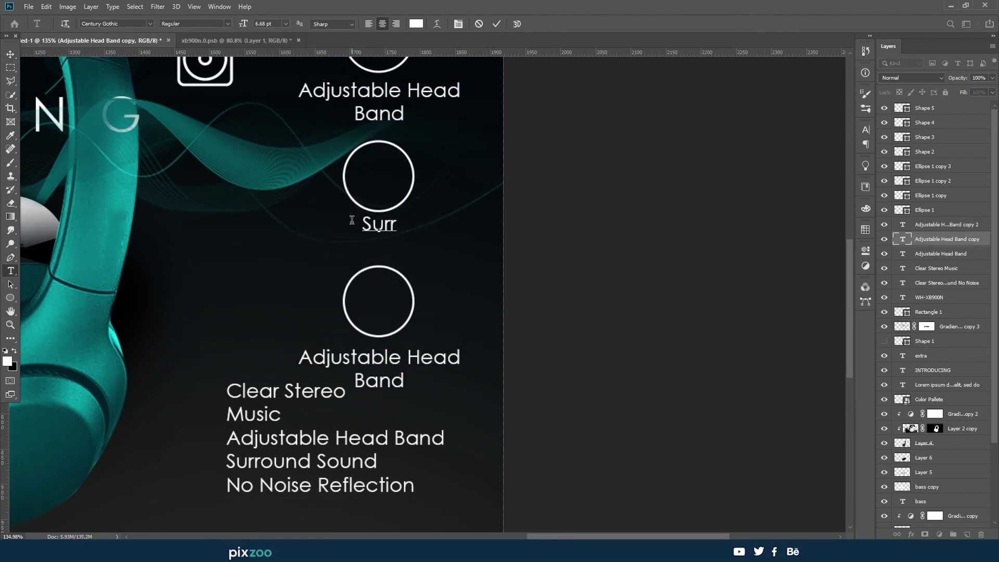
{"action": "type", "text": "ound"}
{"action": "key", "text": "ctrl+Return"}
Relabel the lowest copy 'No Voice Reflections' on two lines and remove the old feature list
{"action": "scroll", "coordinate": [326, 326], "scroll_direction": "down", "scroll_amount": 1}
{"action": "left_click", "coordinate": [326, 326]}
{"action": "key", "text": "ctrl+a"}
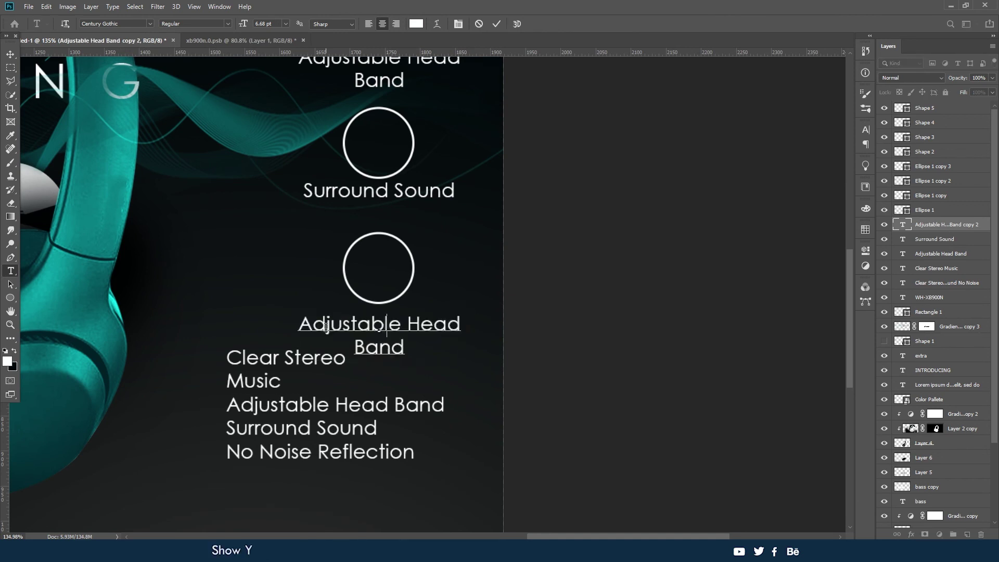
{"action": "type", "text": "No N"}
{"action": "key", "text": "BackSpace"}
{"action": "key", "text": "BackSpace"}
{"action": "key", "text": "BackSpace"}
{"action": "type", "text": "vo"}
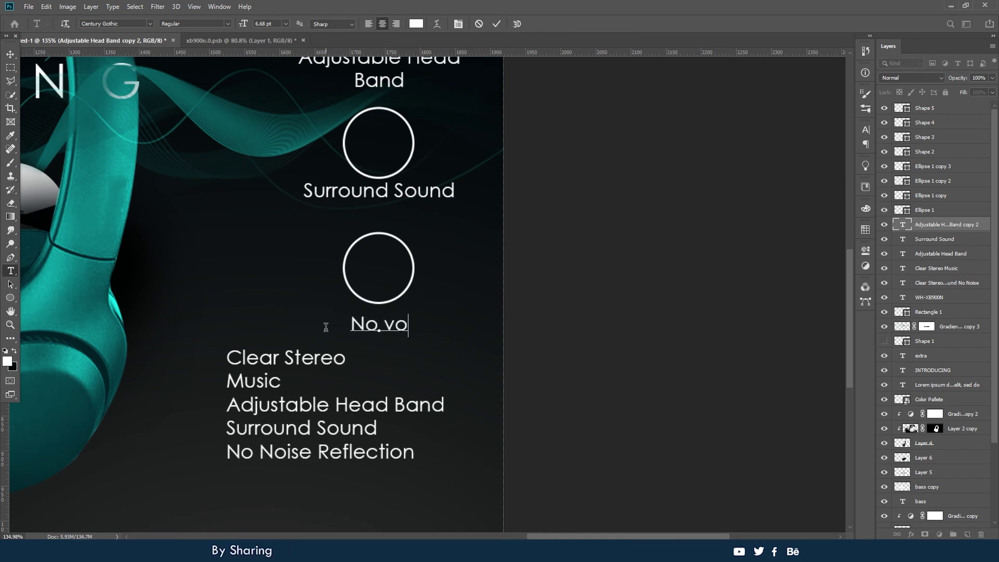
{"action": "key", "text": "Return"}
{"action": "type", "text": "Reflections"}
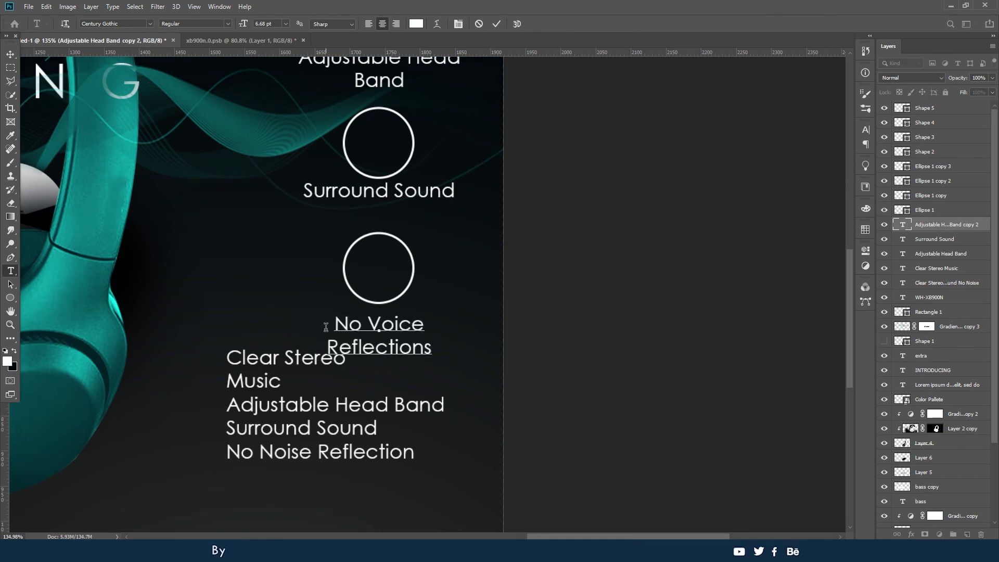
{"action": "key", "text": "ctrl+Return"}
{"action": "key", "text": "v"}
{"action": "left_click", "coordinate": [229, 364]}
Multi-select the feature labels, circles and icon layers in the right-hand column
{"action": "scroll", "coordinate": [343, 312], "scroll_direction": "up", "scroll_amount": 3}
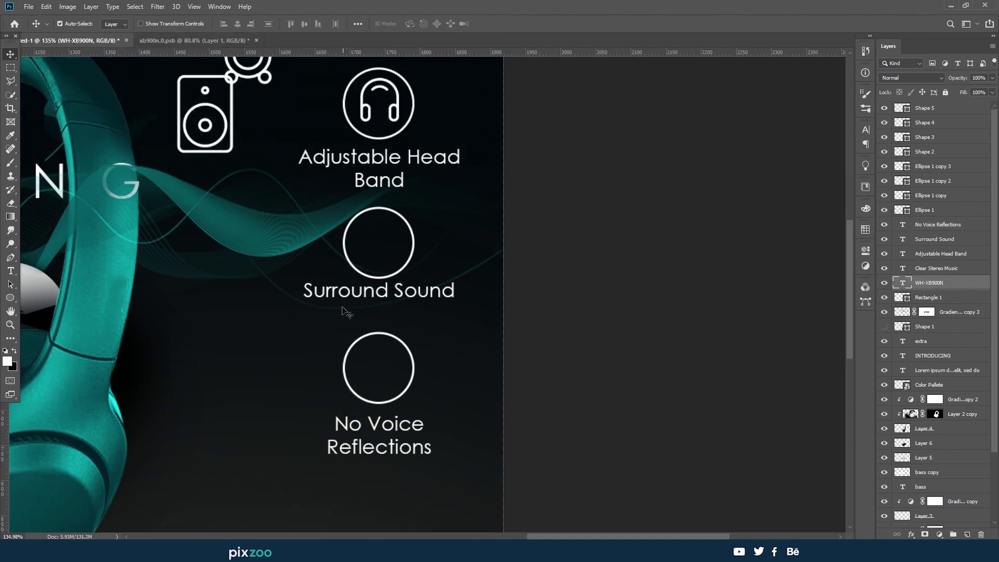
{"action": "left_click", "coordinate": [348, 294]}
{"action": "left_click", "coordinate": [343, 372], "text": "shift"}
{"action": "left_click", "coordinate": [346, 424], "text": "shift"}
{"action": "scroll", "coordinate": [347, 236], "scroll_direction": "up", "scroll_amount": 3}
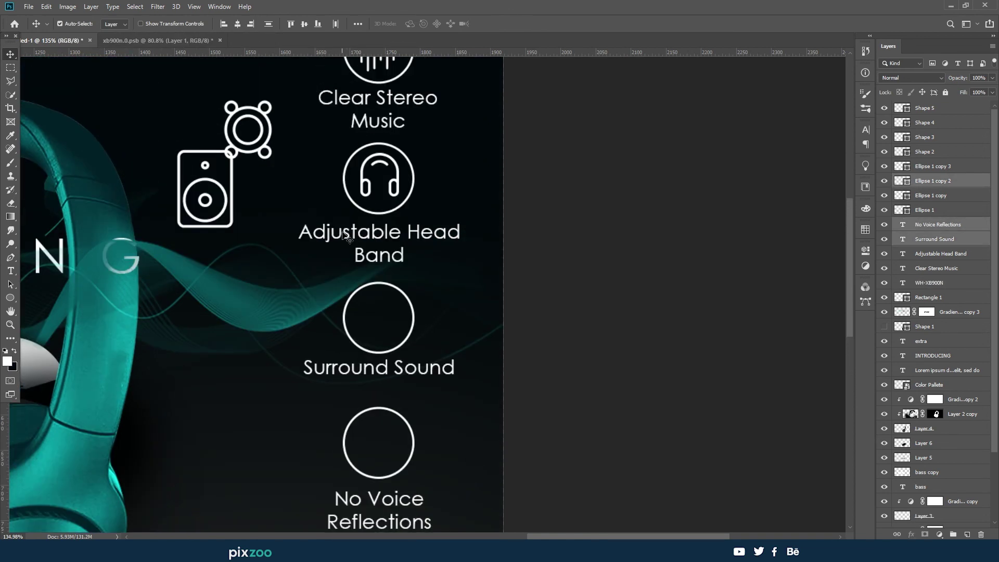
{"action": "scroll", "coordinate": [347, 237], "scroll_direction": "up", "scroll_amount": 2}
{"action": "left_click", "coordinate": [349, 223], "text": "shift"}
{"action": "scroll", "coordinate": [349, 224], "scroll_direction": "up", "scroll_amount": 2}
{"action": "left_click", "coordinate": [347, 154], "text": "shift"}
{"action": "left_click", "coordinate": [338, 255], "text": "shift"}
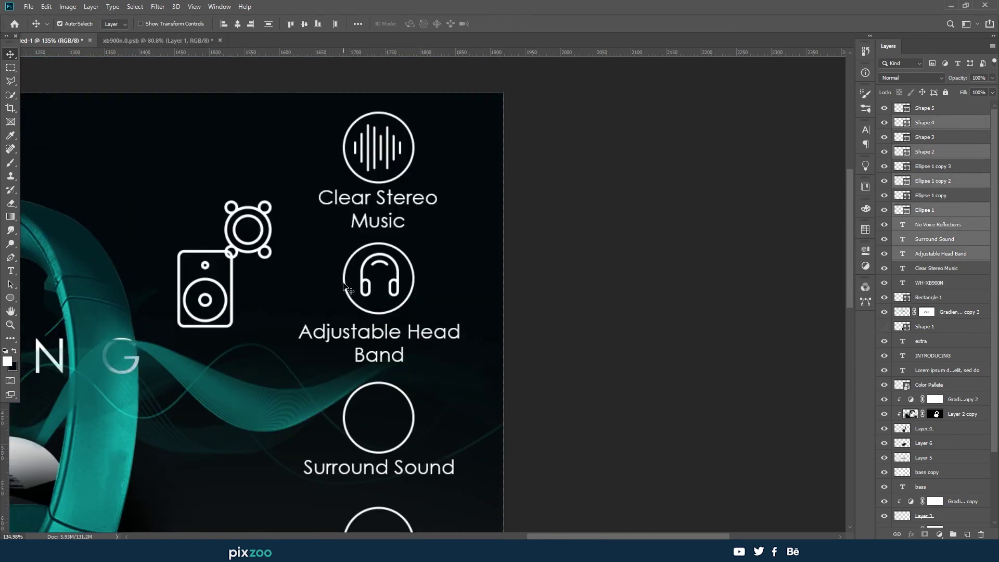
{"action": "left_click", "coordinate": [345, 288], "text": "shift"}
{"action": "scroll", "coordinate": [336, 427], "scroll_direction": "down", "scroll_amount": 3}
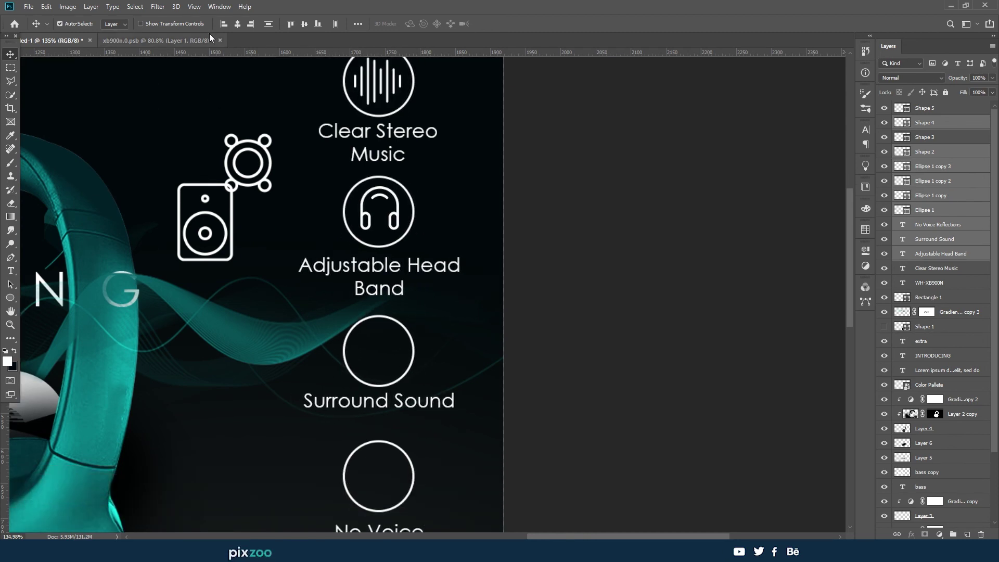
Move the speaker icon to the No Voice Reflections circle and fit the ring icon into Surround Sound
{"action": "left_click", "coordinate": [546, 241]}
{"action": "scroll", "coordinate": [218, 198], "scroll_direction": "down", "scroll_amount": 2}
{"action": "left_click_drag", "start_coordinate": [218, 198], "coordinate": [374, 434]}
{"action": "left_click_drag", "start_coordinate": [223, 105], "coordinate": [354, 293]}
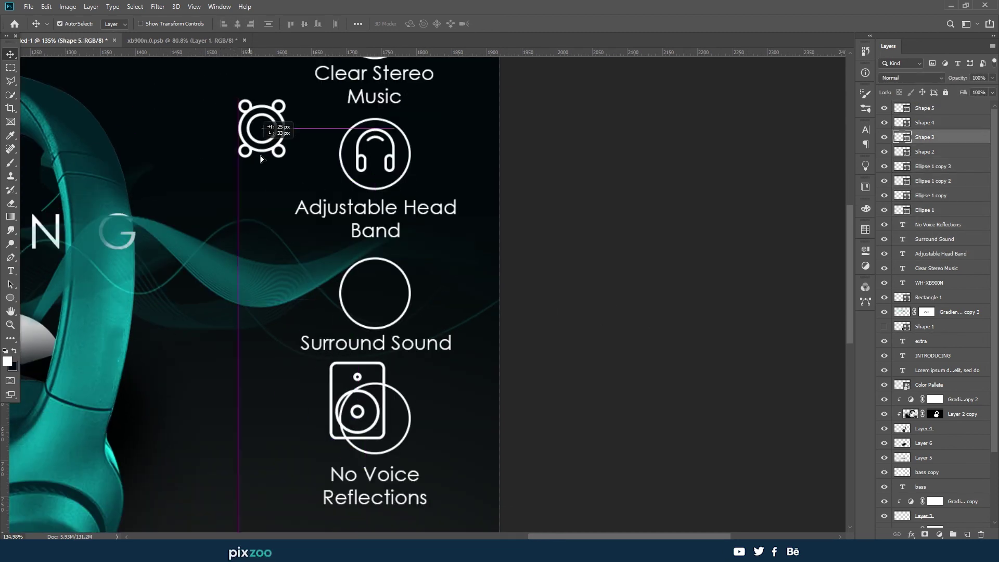
{"action": "key", "text": "ctrl+t"}
{"action": "left_click_drag", "start_coordinate": [347, 327], "coordinate": [358, 319]}
{"action": "key", "text": "Return"}
Shrink the speaker icon to fit inside the No Voice Reflections circle
{"action": "scroll", "coordinate": [314, 164], "scroll_direction": "down", "scroll_amount": 2}
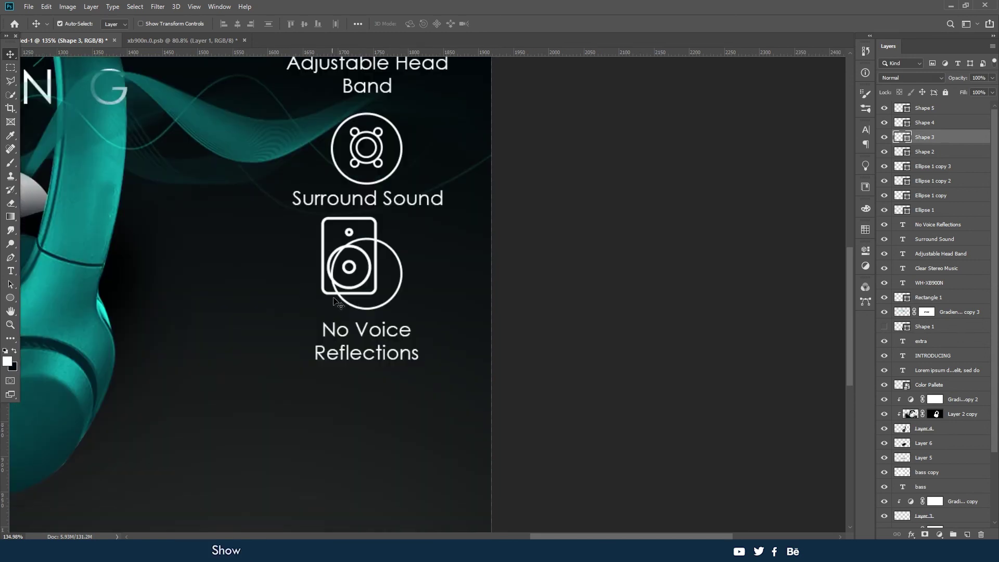
{"action": "scroll", "coordinate": [314, 164], "scroll_direction": "up", "scroll_amount": 3}
{"action": "left_click", "coordinate": [314, 163]}
{"action": "key", "text": "ctrl+t"}
{"action": "mouse_move", "coordinate": [313, 164]}
{"action": "left_mouse_down"}
{"action": "mouse_move", "coordinate": [365, 225]}
{"action": "mouse_move", "coordinate": [394, 241]}
{"action": "left_mouse_up"}
{"action": "key", "text": "Return"}
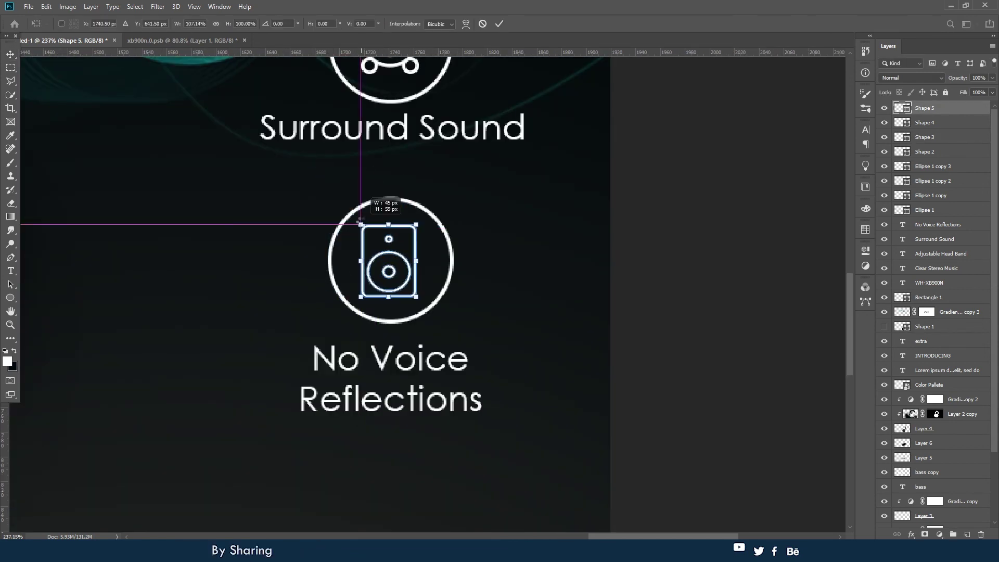
{"action": "scroll", "coordinate": [395, 240], "scroll_direction": "down", "scroll_amount": 2}
{"action": "scroll", "coordinate": [395, 262], "scroll_direction": "down", "scroll_amount": 4}
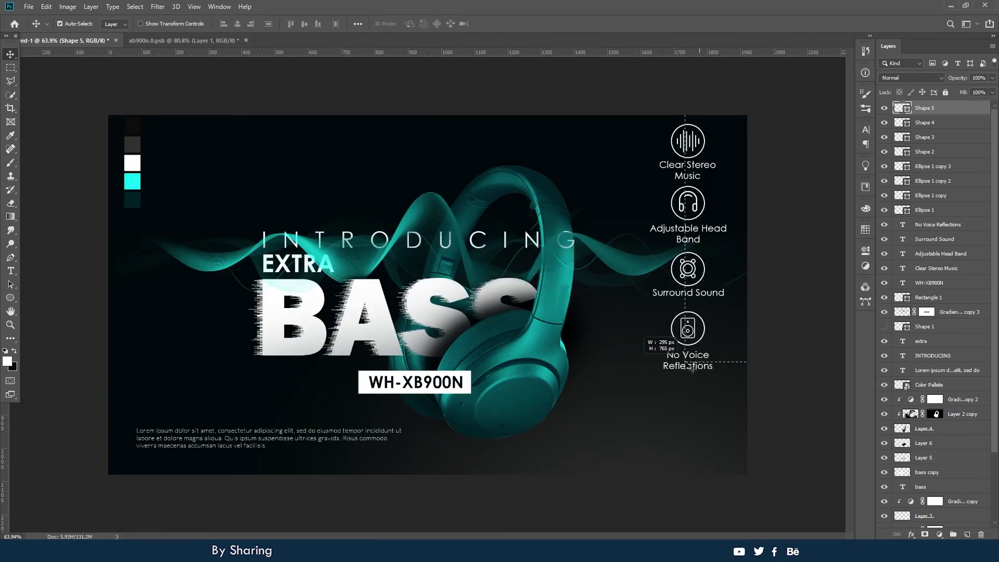
{"action": "mouse_move", "coordinate": [692, 367]}
{"action": "left_mouse_down"}
{"action": "mouse_move", "coordinate": [658, 123]}
{"action": "mouse_move", "coordinate": [736, 364]}
{"action": "left_mouse_up"}
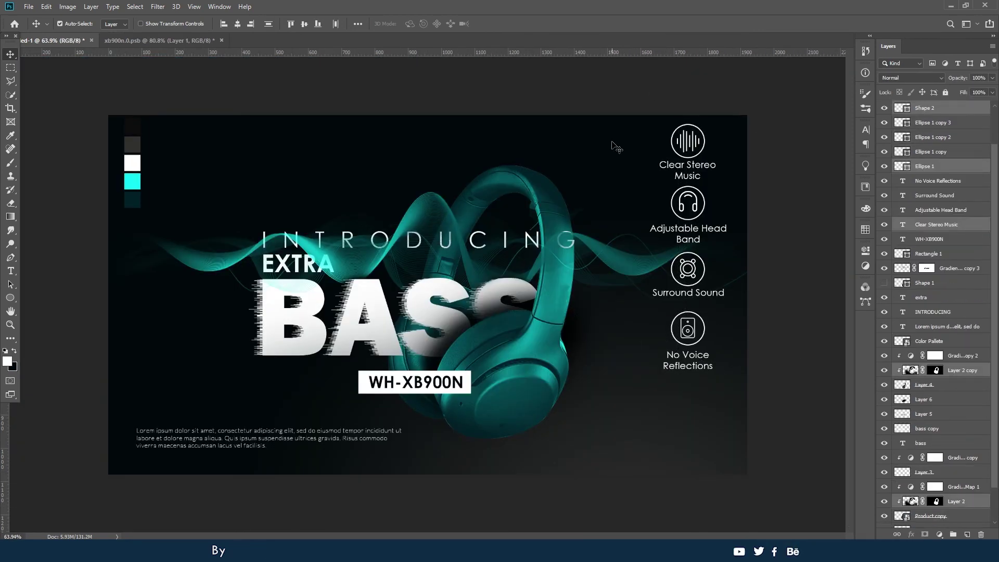
Link the Clear Stereo Music icon, circle and label layers
{"action": "scroll", "coordinate": [616, 148], "scroll_direction": "up", "scroll_amount": 3}
{"action": "scroll", "coordinate": [457, 170], "scroll_direction": "up", "scroll_amount": 2}
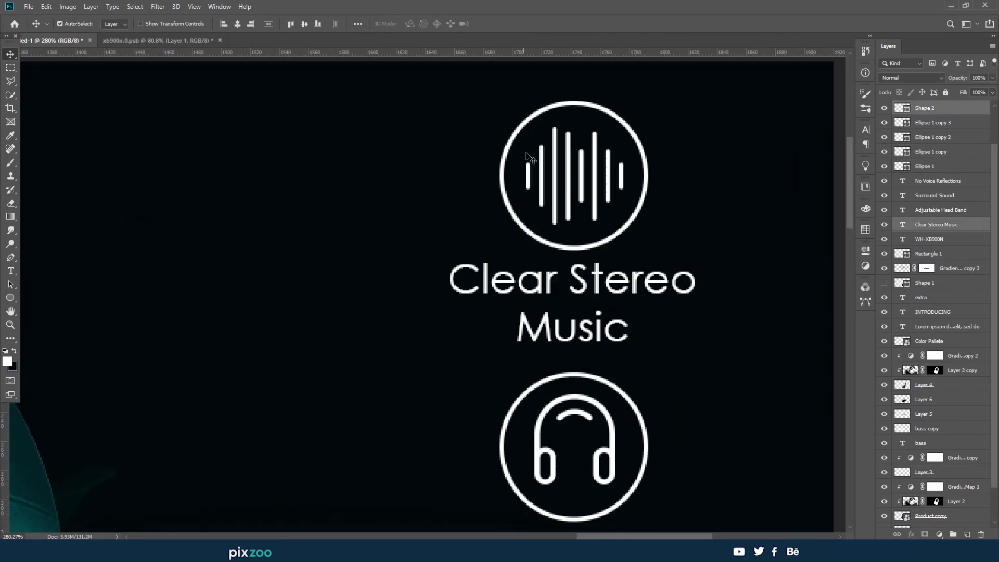
{"action": "left_click", "coordinate": [919, 166], "text": "ctrl"}
{"action": "left_click", "coordinate": [921, 127], "text": "shift"}
{"action": "right_click", "coordinate": [980, 156]}
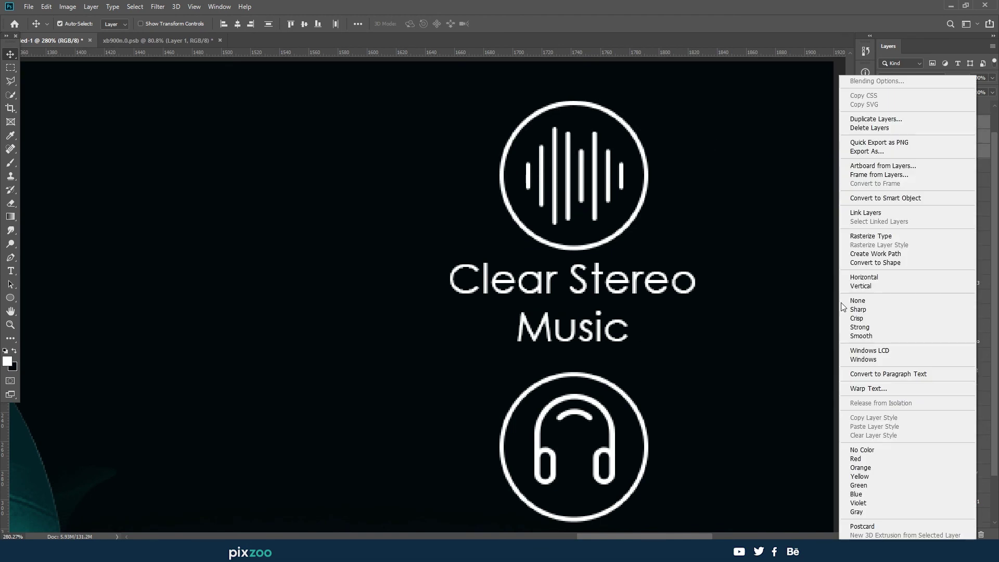
{"action": "left_click", "coordinate": [856, 213]}
Group the Adjustable Head Band layers in the stack and link the icon, circle and label
{"action": "scroll", "coordinate": [531, 203], "scroll_direction": "down", "scroll_amount": 1}
{"action": "scroll", "coordinate": [530, 203], "scroll_direction": "down", "scroll_amount": 3}
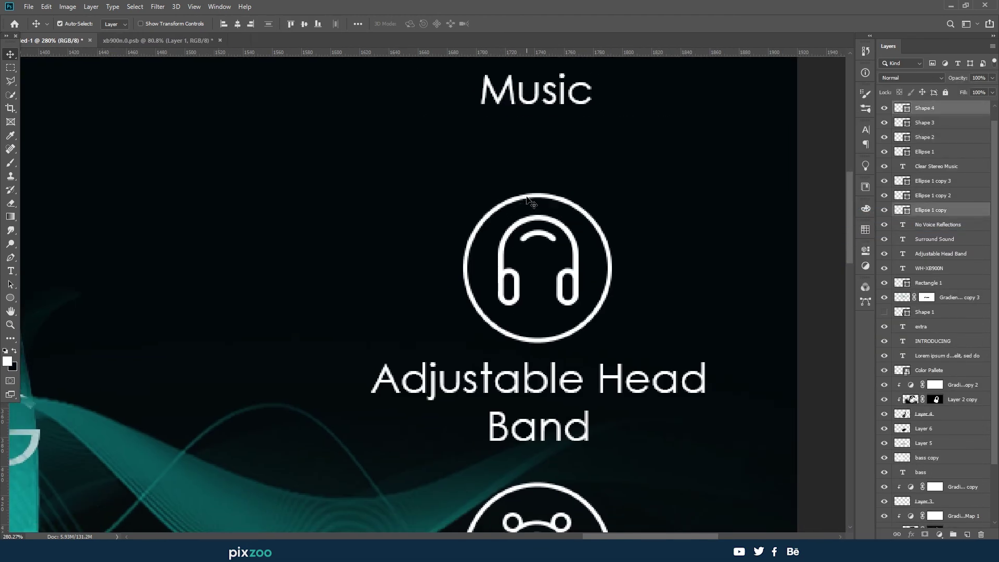
{"action": "left_click", "coordinate": [518, 384], "text": "shift"}
{"action": "left_click_drag", "start_coordinate": [943, 253], "coordinate": [931, 125]}
{"action": "right_click", "coordinate": [978, 151]}
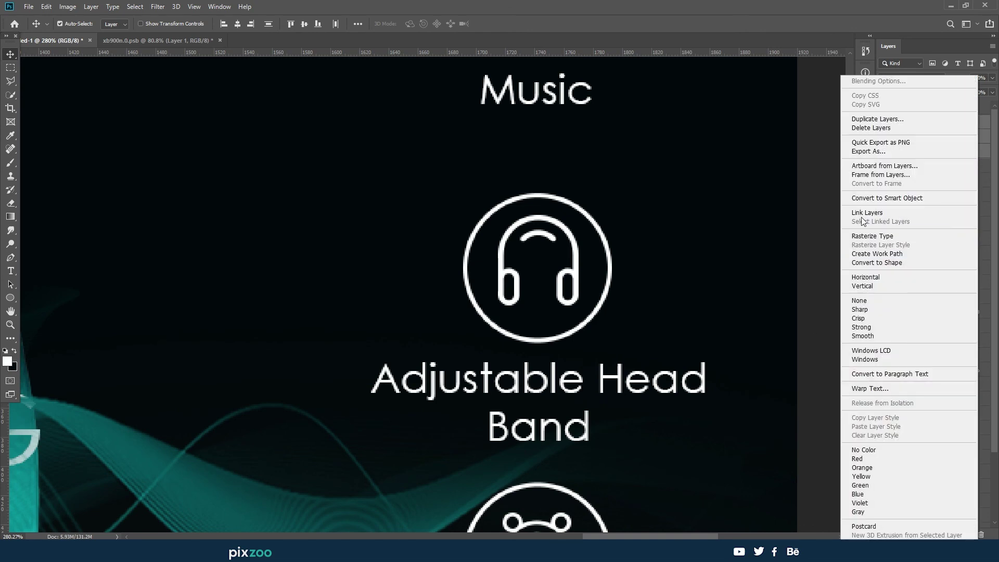
{"action": "left_click", "coordinate": [858, 213]}
Gather and link the Surround Sound circle, ring icon and label layers
{"action": "scroll", "coordinate": [475, 174], "scroll_direction": "up", "scroll_amount": 1}
{"action": "scroll", "coordinate": [489, 139], "scroll_direction": "down", "scroll_amount": 3}
{"action": "scroll", "coordinate": [489, 139], "scroll_direction": "down", "scroll_amount": 1}
{"action": "scroll", "coordinate": [494, 234], "scroll_direction": "up", "scroll_amount": 2}
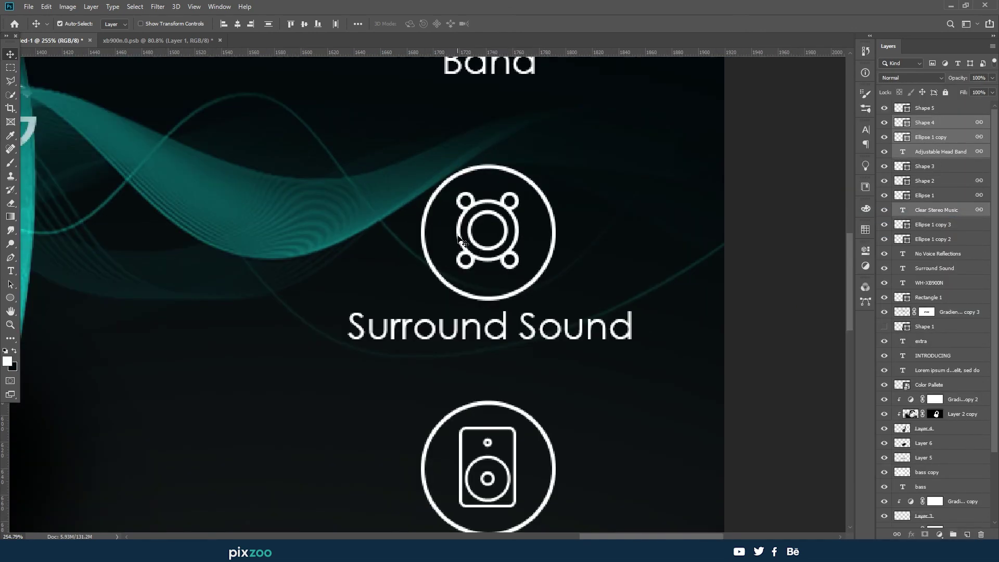
{"action": "left_click", "coordinate": [495, 171]}
{"action": "left_click", "coordinate": [497, 252], "text": "shift"}
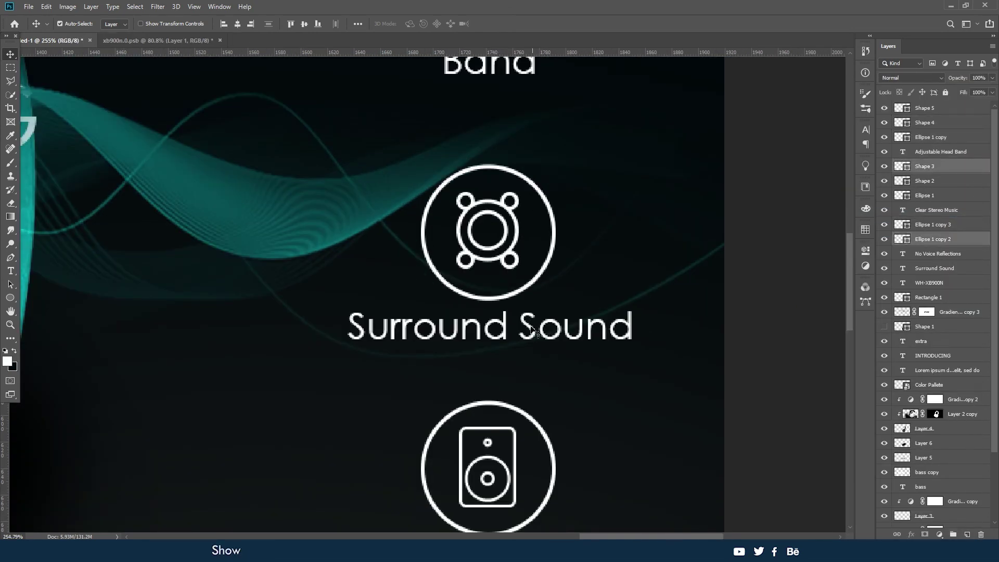
{"action": "left_click", "coordinate": [531, 328], "text": "shift"}
{"action": "left_click_drag", "start_coordinate": [931, 268], "coordinate": [916, 173]}
{"action": "right_click", "coordinate": [911, 233]}
{"action": "left_click", "coordinate": [874, 216]}
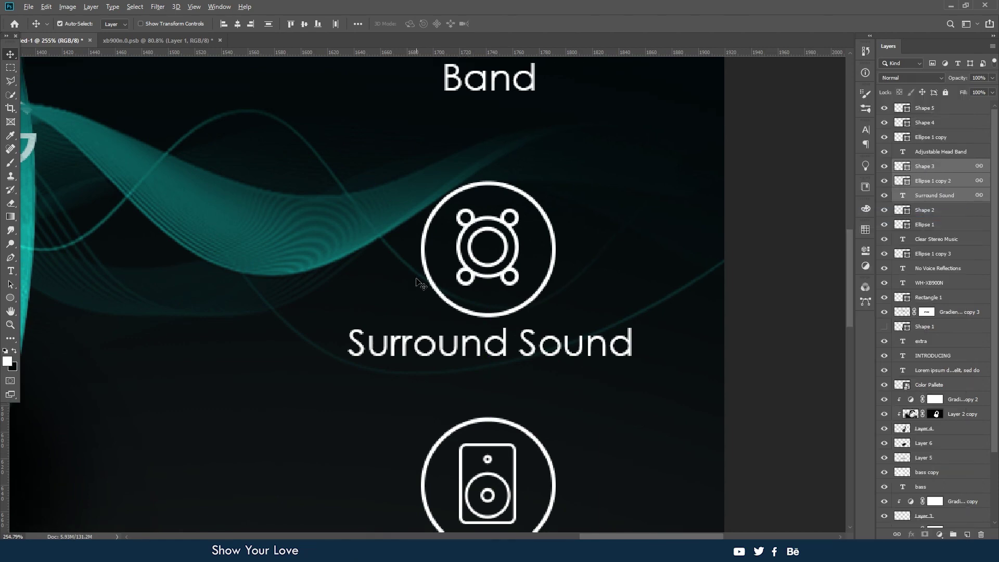
Reorder and link the No Voice Reflections speaker icon, circle and label layers
{"action": "scroll", "coordinate": [423, 283], "scroll_direction": "down", "scroll_amount": 3}
{"action": "left_click", "coordinate": [378, 233], "text": "shift"}
{"action": "left_click", "coordinate": [367, 342], "text": "shift"}
{"action": "key", "text": "shift+Down"}
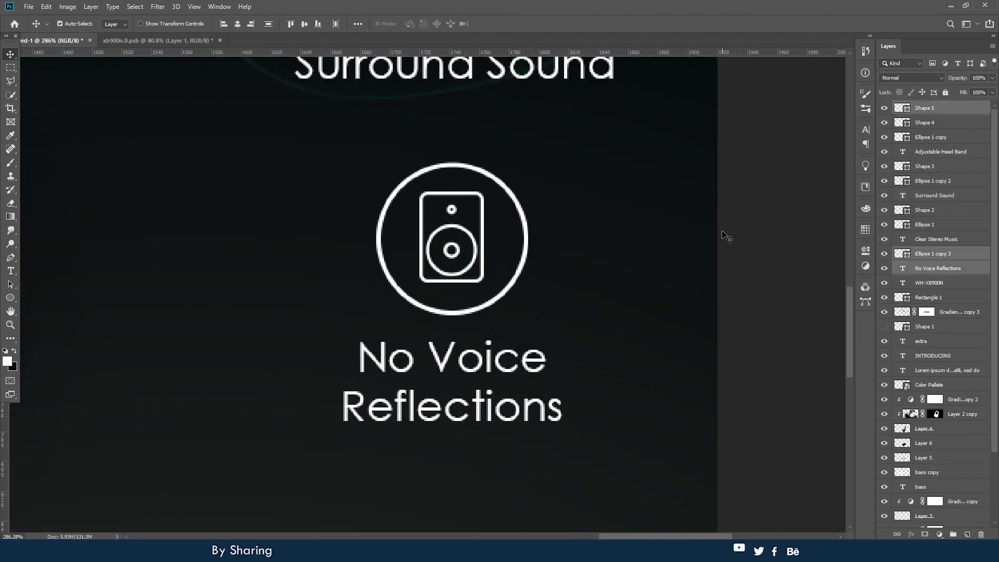
{"action": "key", "text": "ctrl+bracketleft"}
{"action": "right_click", "coordinate": [963, 281]}
{"action": "left_click", "coordinate": [834, 316]}
{"action": "scroll", "coordinate": [396, 286], "scroll_direction": "down", "scroll_amount": 3}
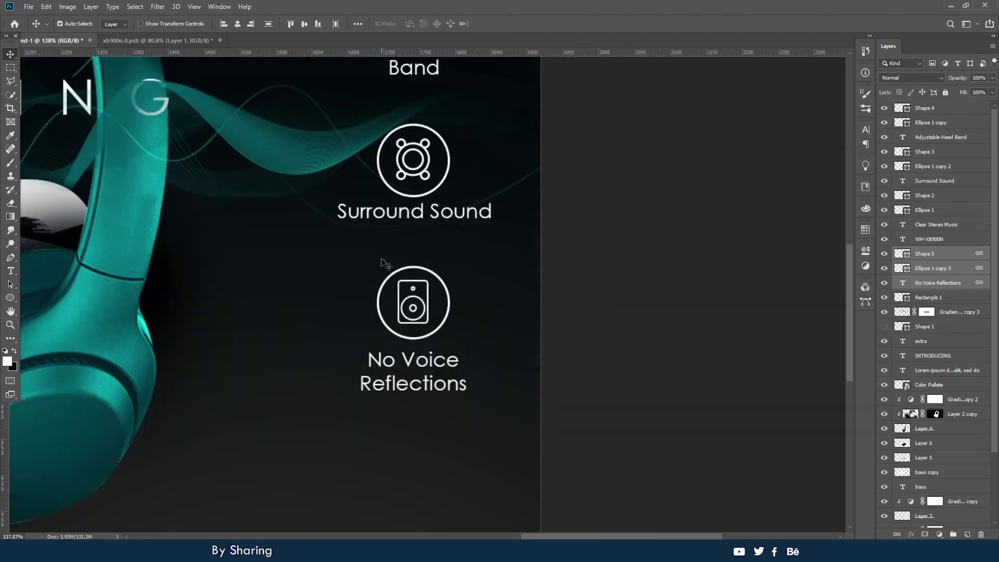
{"action": "scroll", "coordinate": [415, 253], "scroll_direction": "down", "scroll_amount": 3}
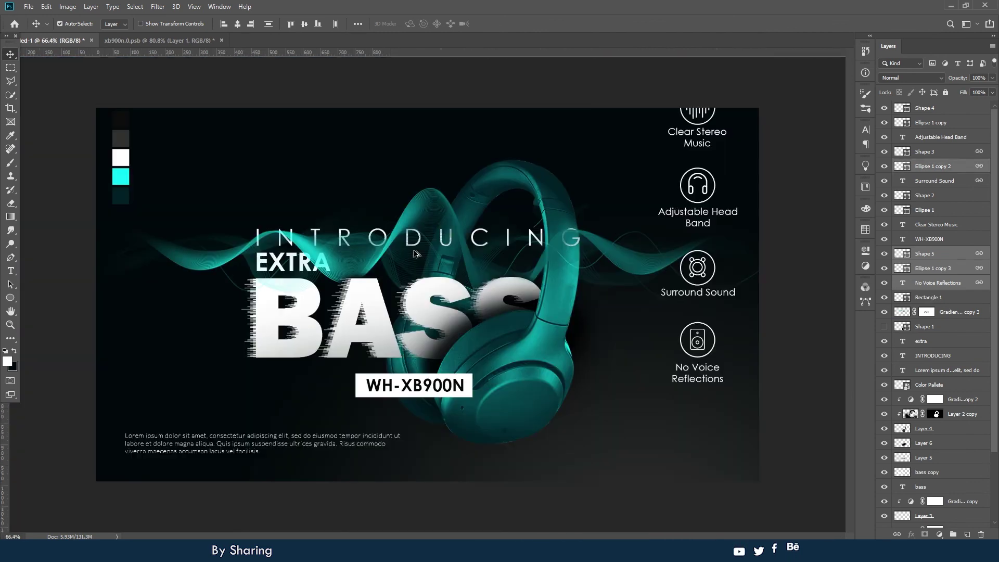
Scale all four feature sets, including Clear Stereo Music and headband, down slightly and move them right
{"action": "left_click", "coordinate": [689, 130], "text": "shift"}
{"action": "left_click", "coordinate": [697, 188], "text": "shift"}
{"action": "key", "text": "ctrl+t"}
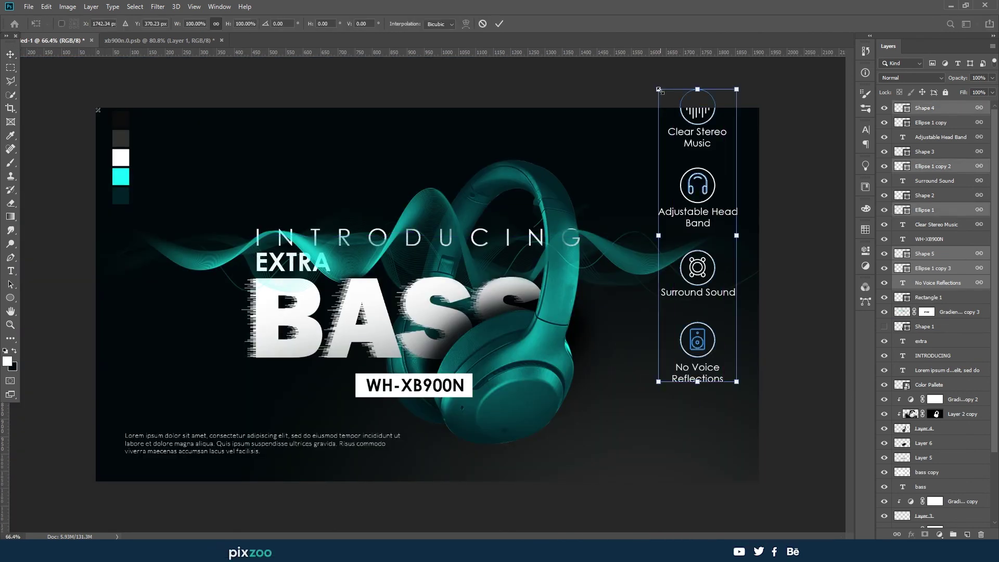
{"action": "left_click_drag", "start_coordinate": [656, 89], "coordinate": [667, 135]}
{"action": "key", "text": "Return"}
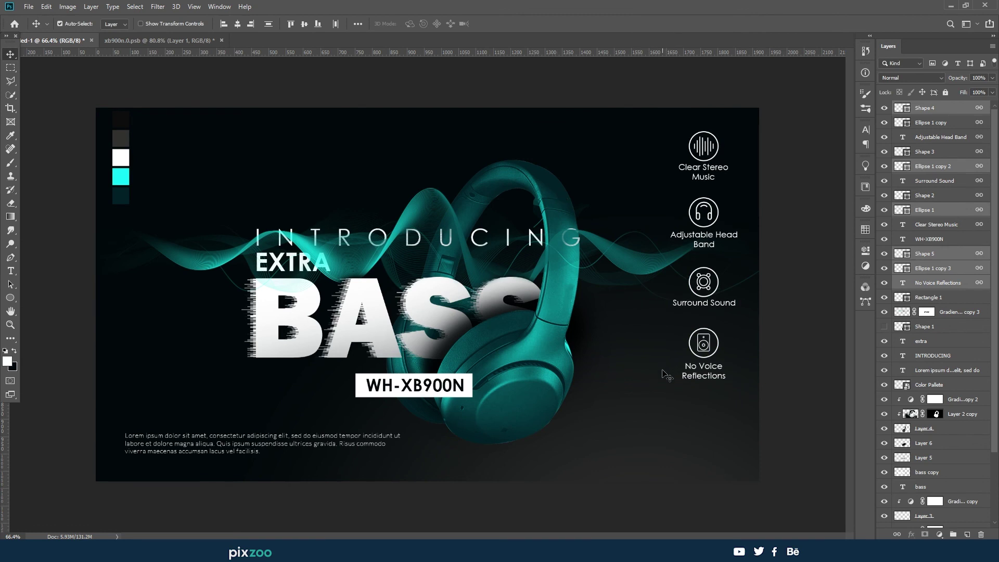
{"action": "left_click_drag", "start_coordinate": [663, 374], "coordinate": [682, 356]}
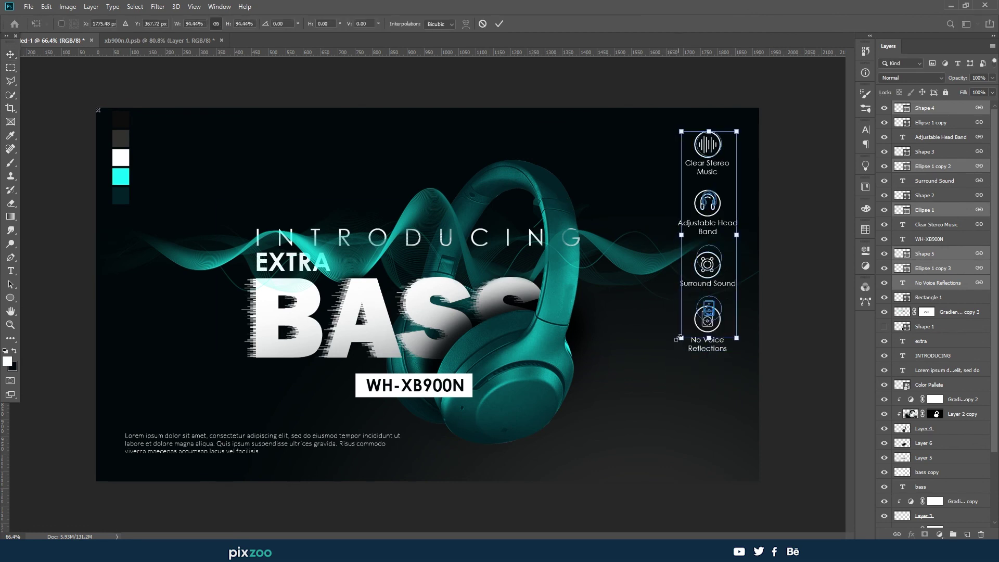
{"action": "key", "text": "ctrl+minus"}
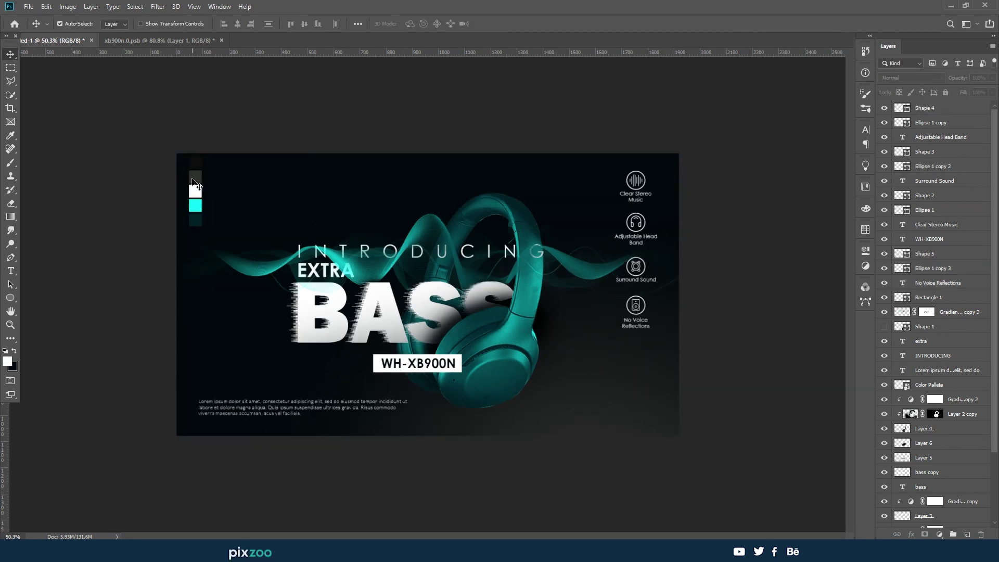